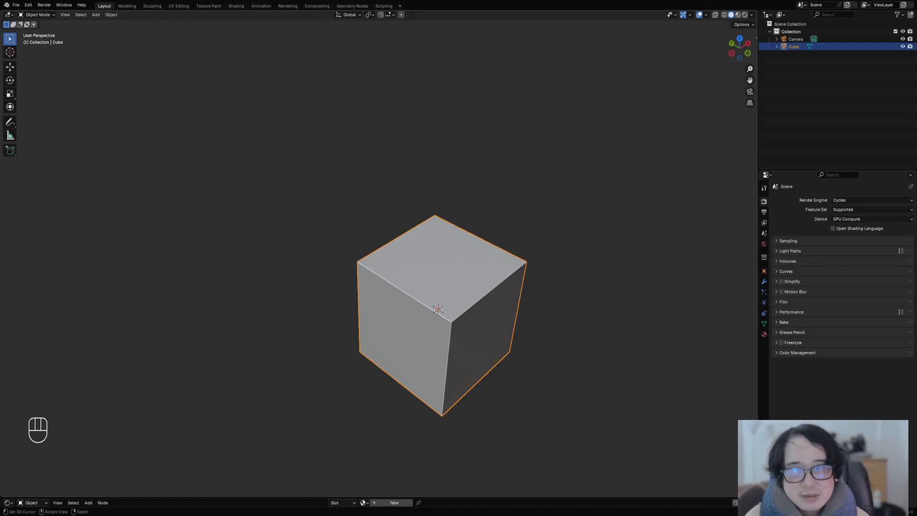
- Subdivide the cube's whole mesh three times in Edit Mode, clear the selection and return to Object Mode
{"action": "middle_click_drag", "start_coordinate": [544, 324], "coordinate": [486, 261], "text": "shift"}
{"action": "left_click", "coordinate": [457, 253]}
{"action": "scroll", "coordinate": [461, 260], "scroll_direction": "up", "scroll_amount": 3}
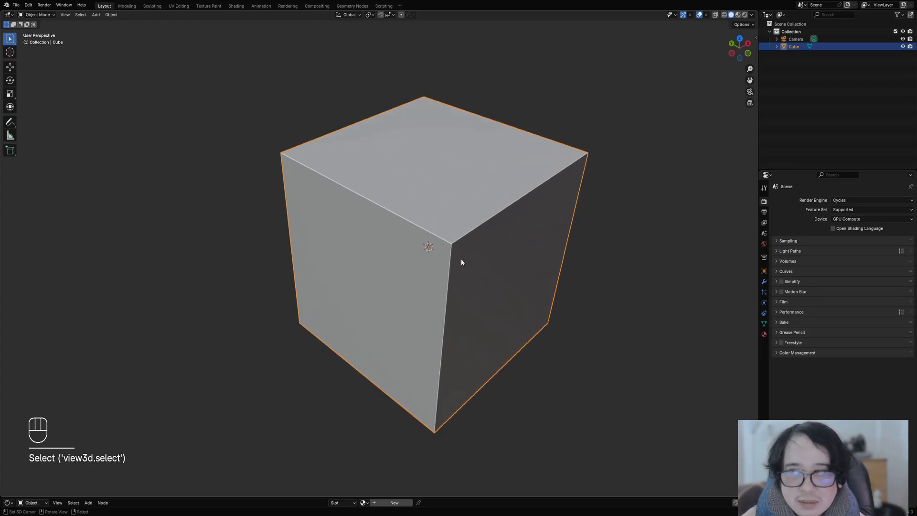
{"action": "key", "text": "Tab"}
{"action": "scroll", "coordinate": [461, 259], "scroll_direction": "down", "scroll_amount": 3}
{"action": "middle_click_drag", "start_coordinate": [470, 231], "coordinate": [472, 241], "text": "shift"}
{"action": "scroll", "coordinate": [472, 242], "scroll_direction": "up", "scroll_amount": 1}
{"action": "key", "text": "w"}
{"action": "left_click", "coordinate": [472, 242]}
{"action": "key", "text": "w"}
{"action": "left_click", "coordinate": [471, 242]}
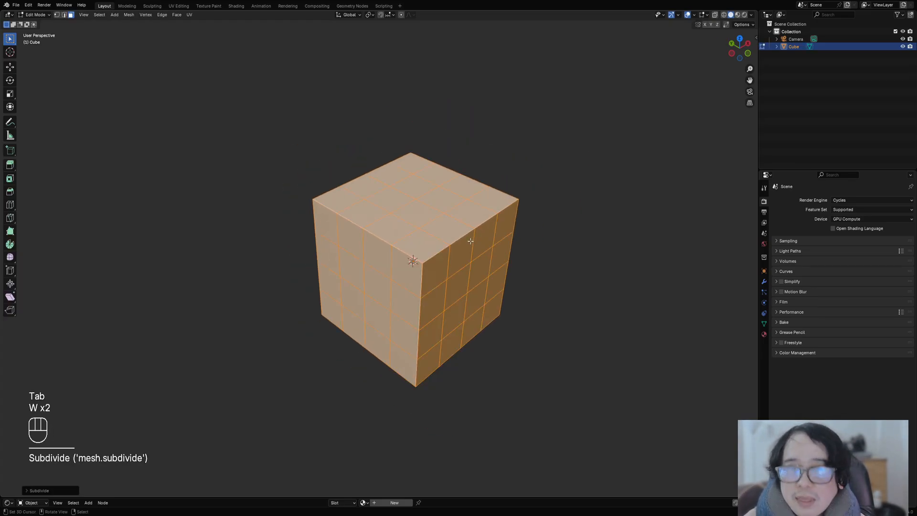
{"action": "scroll", "coordinate": [473, 249], "scroll_direction": "up", "scroll_amount": 2}
{"action": "key", "text": "w"}
{"action": "left_click", "coordinate": [474, 274]}
{"action": "key", "text": "alt+a"}
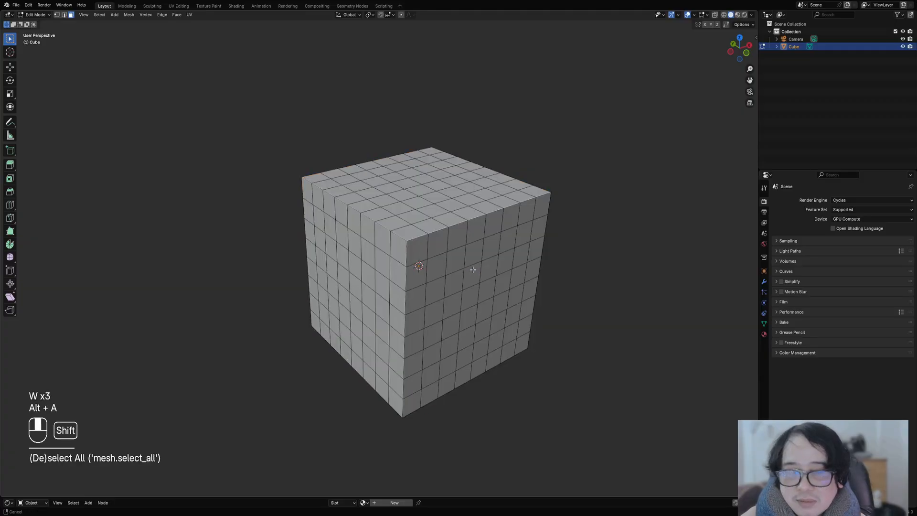
{"action": "middle_click_drag", "start_coordinate": [473, 267], "coordinate": [513, 288], "text": "shift"}
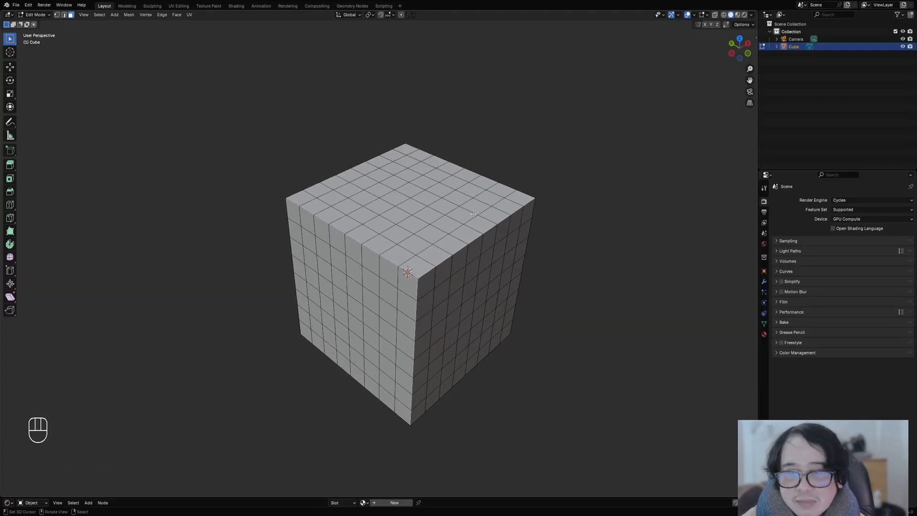
{"action": "key", "text": "Tab"}
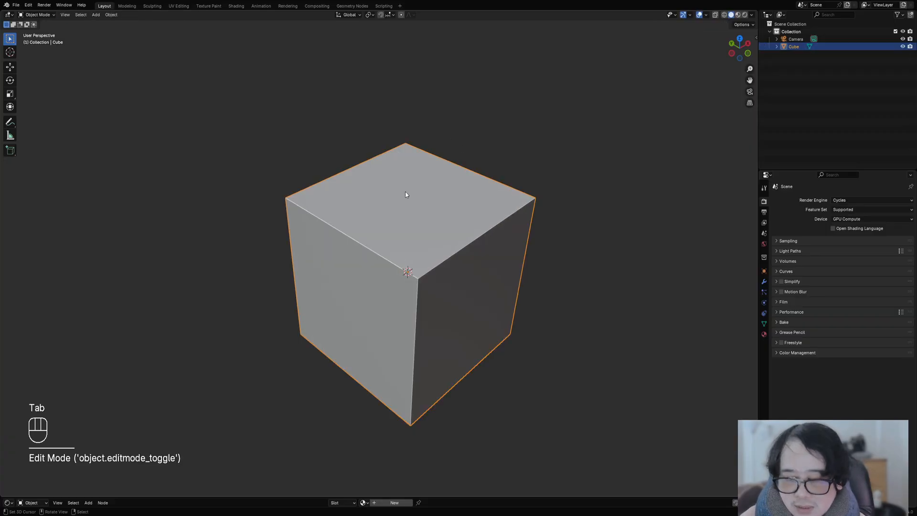
- Select a flat side of the cube from Object Mode with Select Linked, check it in Edit Mode and clear the selection
{"action": "middle_click_drag", "start_coordinate": [433, 244], "coordinate": [485, 258]}
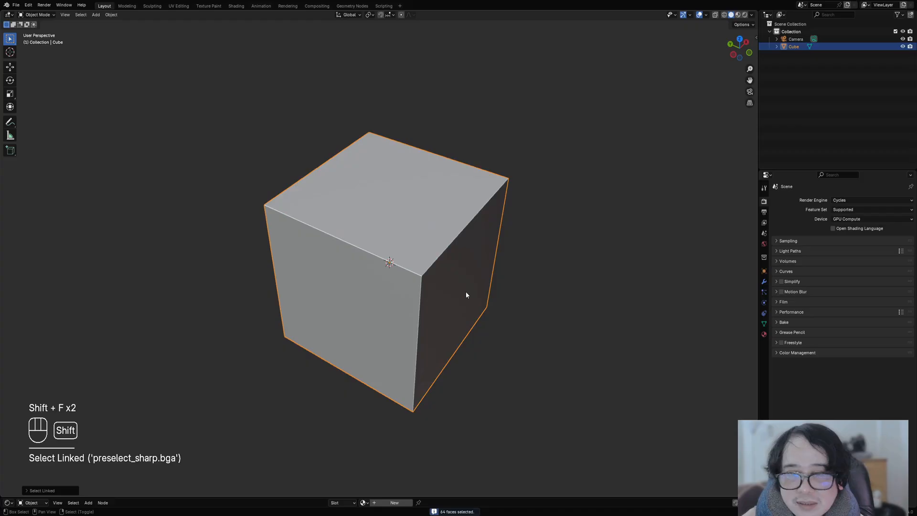
{"action": "key", "text": "Tab"}
{"action": "middle_click_drag", "start_coordinate": [544, 278], "coordinate": [475, 262]}
{"action": "key", "text": "alt+a"}
{"action": "key", "text": "Tab"}
{"action": "key", "text": "Tab"}
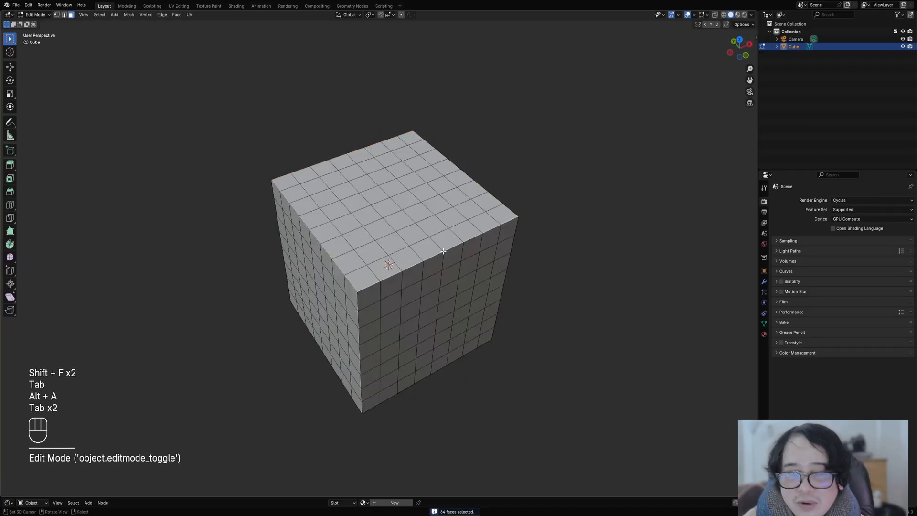
- Select entire flat sides of the cube in Edit Mode with the sharpness-based Select Linked, and clear the selection
{"action": "key", "text": "shift+f"}
{"action": "key", "text": "shift+f"}
{"action": "middle_click_drag", "start_coordinate": [540, 287], "coordinate": [440, 276]}
{"action": "key", "text": "shift+f"}
{"action": "key", "text": "alt+a"}
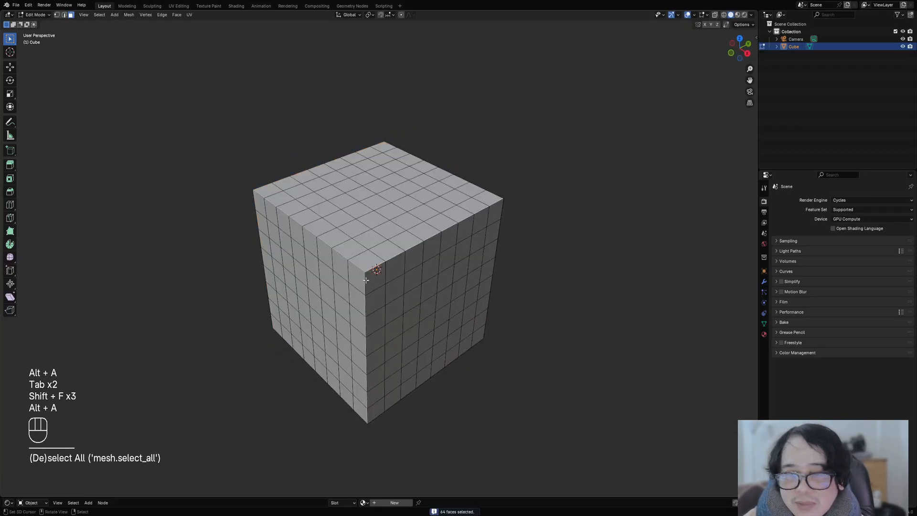
- Duplicate the entire subdivided cube mesh and place the copy beside the original along the global X axis
{"action": "middle_click_drag", "start_coordinate": [366, 279], "coordinate": [432, 286]}
{"action": "scroll", "coordinate": [432, 286], "scroll_direction": "down", "scroll_amount": 2}
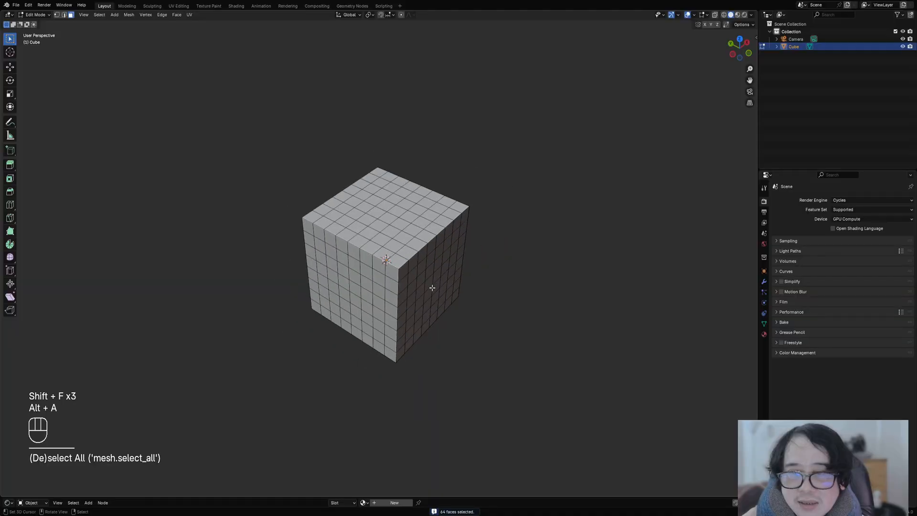
{"action": "key", "text": "a"}
{"action": "middle_click_drag", "start_coordinate": [538, 246], "coordinate": [507, 250]}
{"action": "key", "text": "shift+d"}
{"action": "middle_click_drag", "start_coordinate": [358, 269], "coordinate": [449, 232]}
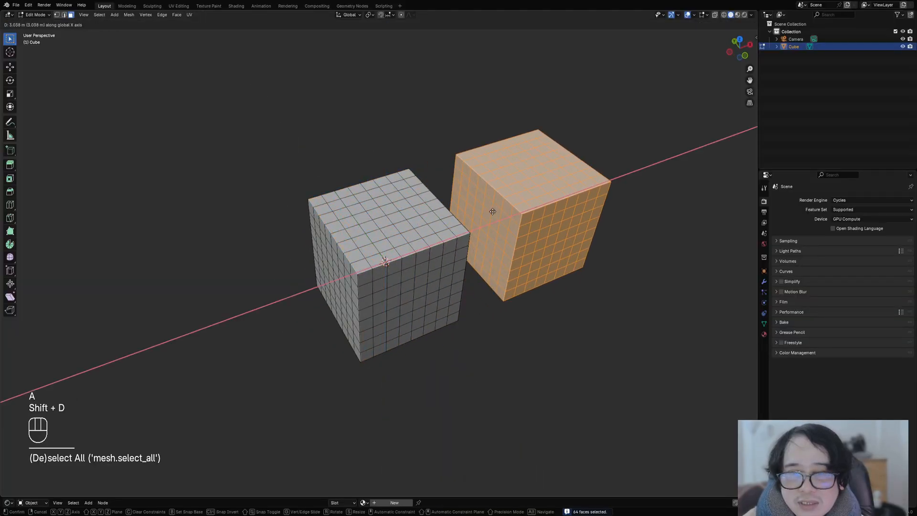
{"action": "left_click", "coordinate": [465, 212]}
{"action": "middle_click", "coordinate": [448, 257], "text": "alt"}
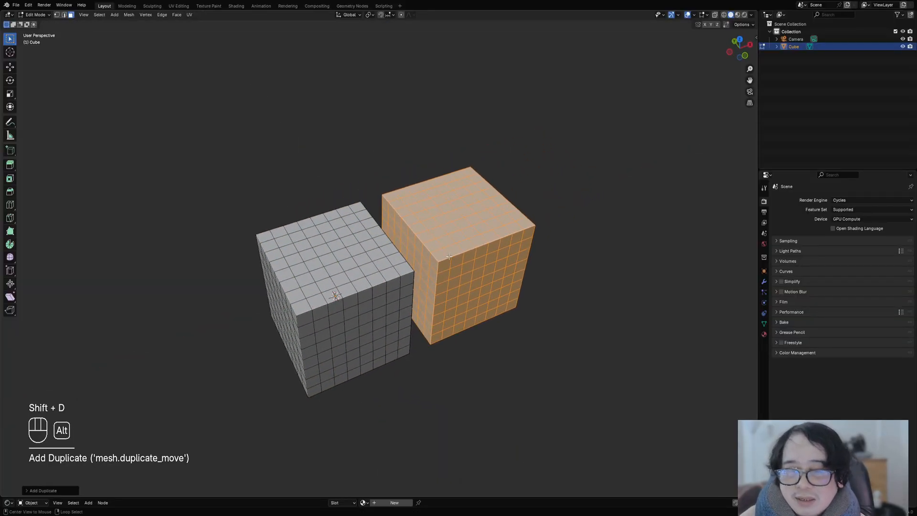
- Select only the flat top of the original cube with the sharpness-based Select Linked, and clear the selection
{"action": "key", "text": "alt+a"}
{"action": "scroll", "coordinate": [338, 222], "scroll_direction": "up", "scroll_amount": 2}
{"action": "key", "text": "shift+f"}
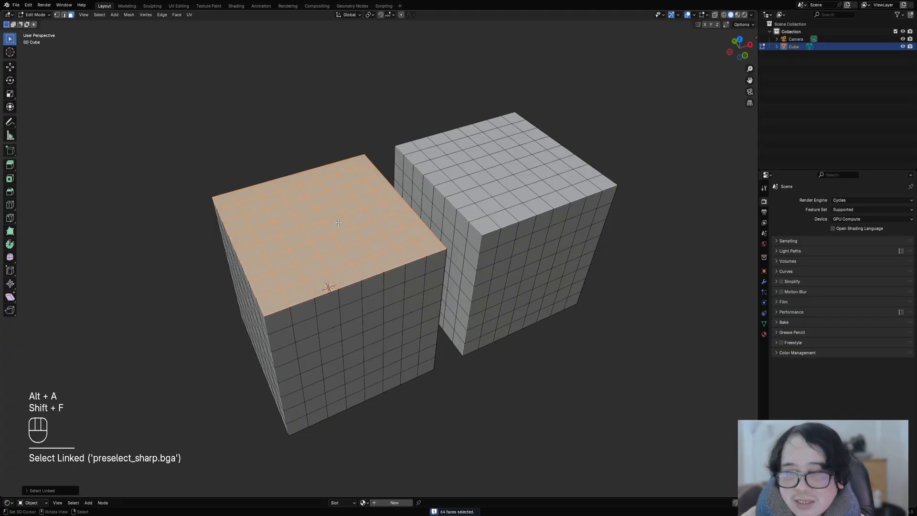
{"action": "middle_click_drag", "start_coordinate": [338, 223], "coordinate": [379, 299]}
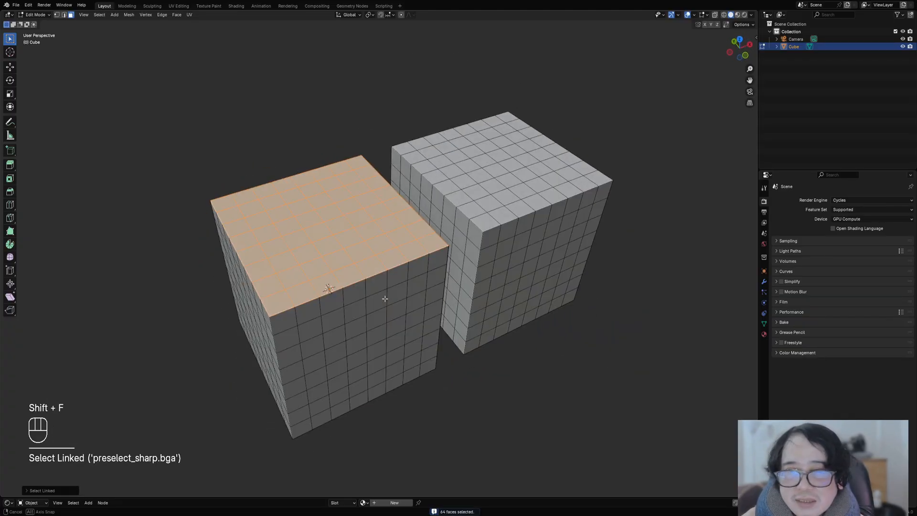
{"action": "key", "text": "alt+a"}
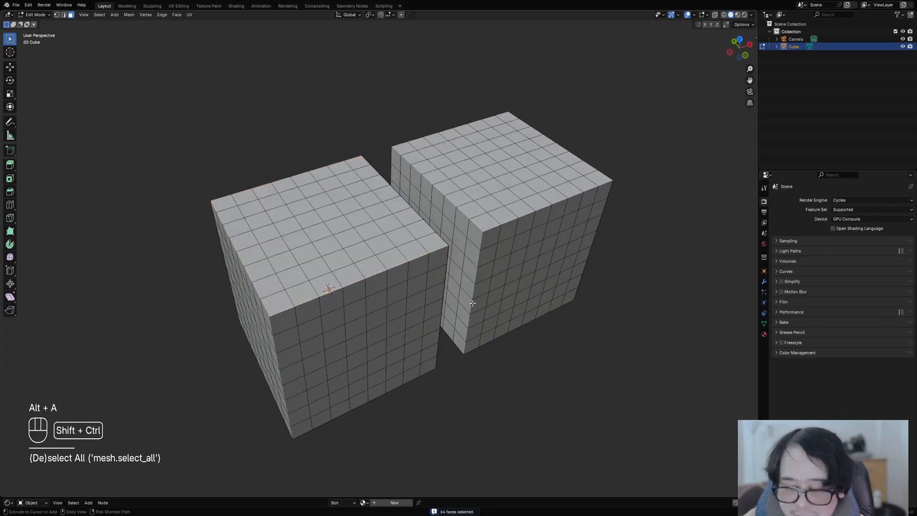
- Select all connected faces of both cubes with the full Select Linked operator, and clear the selection
{"action": "key", "text": "ctrl+shift+f"}
{"action": "key", "text": "ctrl+shift+f"}
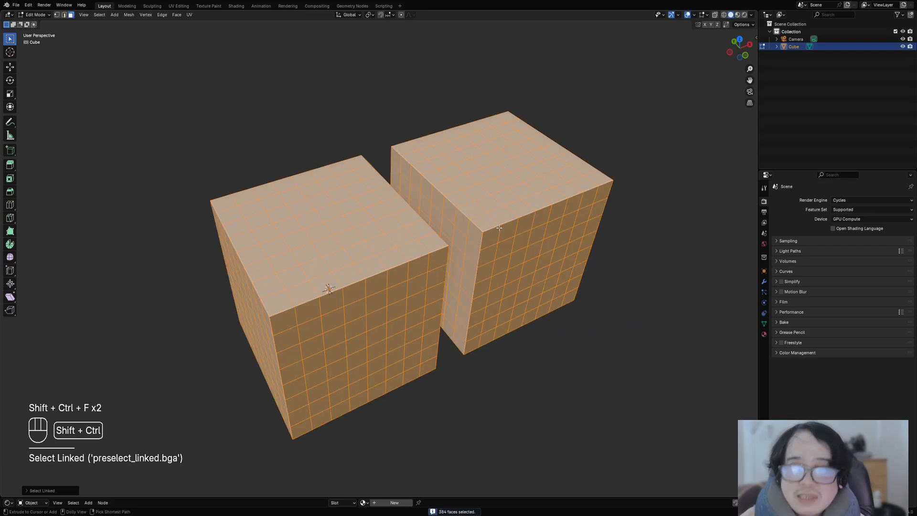
{"action": "key", "text": "alt+a"}
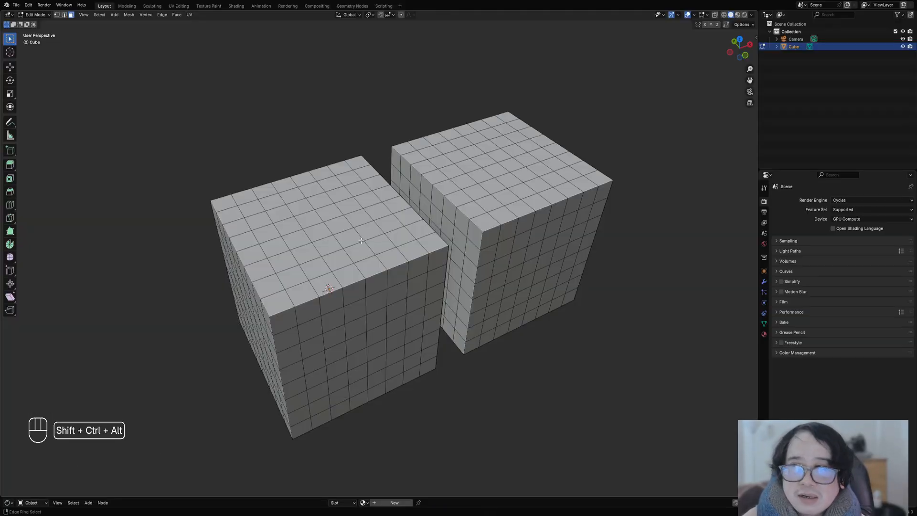
- Select the coplanar top faces across both cubes with the planar Select Linked, and clear the selection
{"action": "key", "text": "shift+g"}
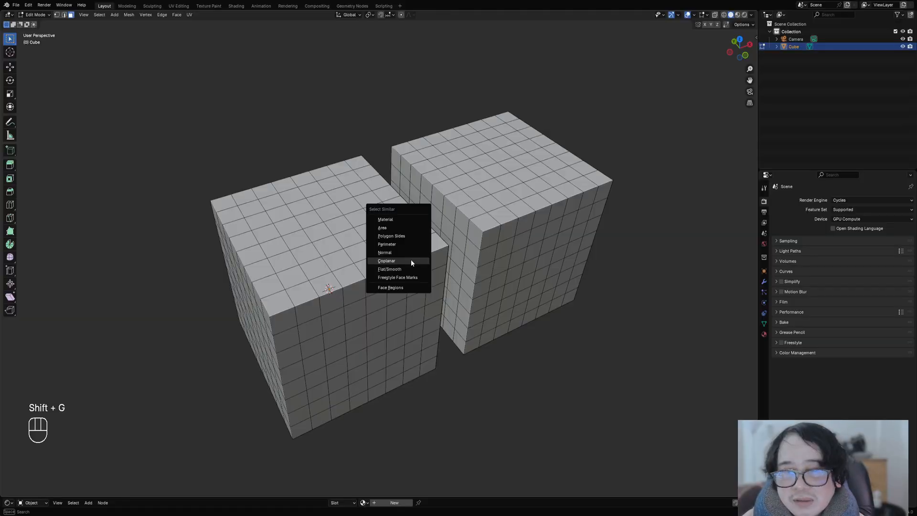
{"action": "key", "text": "ctrl+shift+alt+f"}
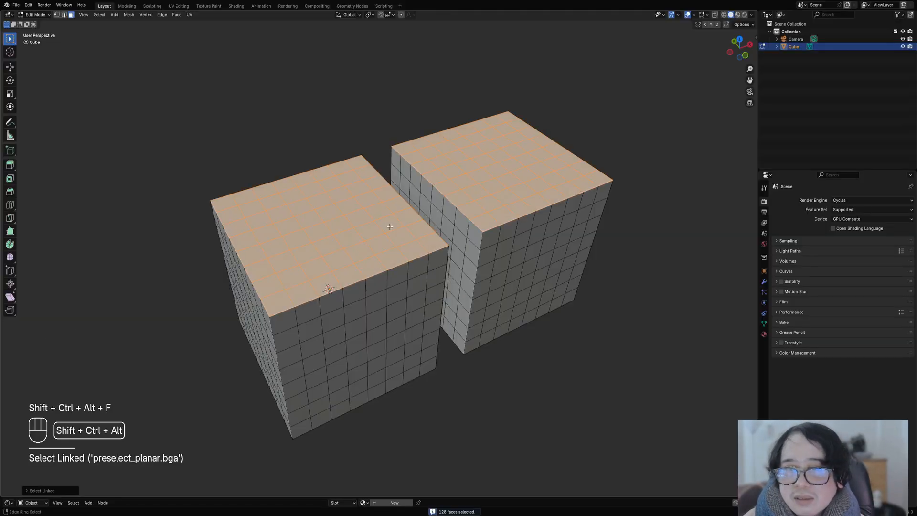
{"action": "key", "text": "alt+a"}
- Extrude two adjacent faces upward on the duplicate cube's top, and try the planar selection on both cubes' remaining top faces
{"action": "left_click", "coordinate": [516, 190], "text": "shift"}
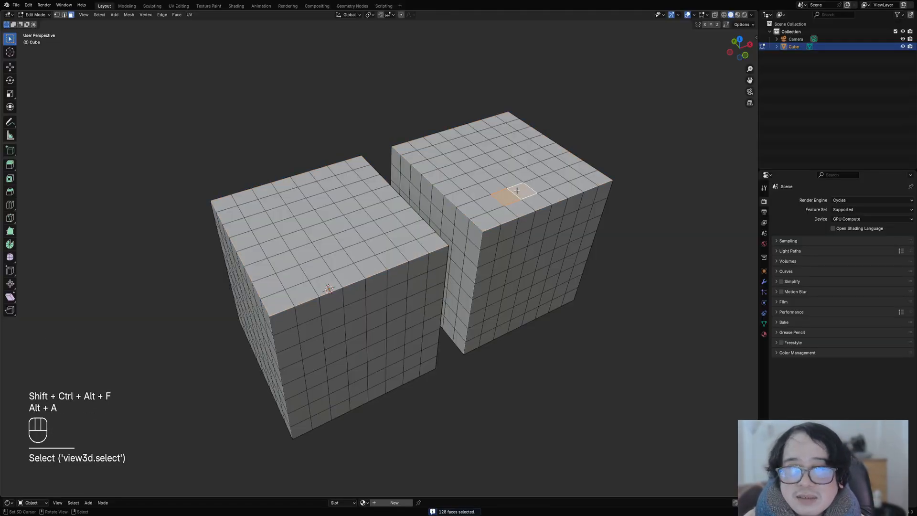
{"action": "key", "text": "e"}
{"action": "left_click", "coordinate": [513, 180]}
{"action": "key", "text": "alt+a"}
{"action": "key", "text": "ctrl+shift+alt+f"}
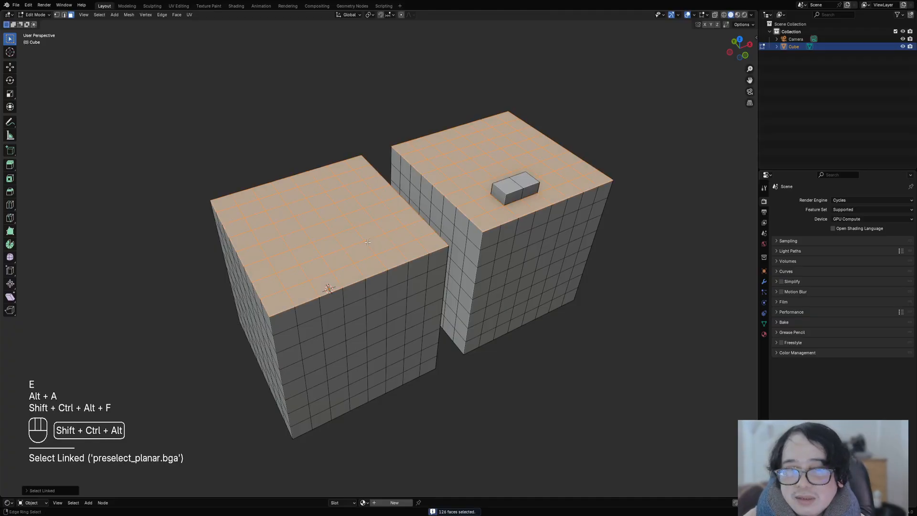
{"action": "key", "text": "alt+a"}
- Extrude a single face upward from the original cube's top as a small block, and clear the selection
{"action": "left_click", "coordinate": [315, 234]}
{"action": "key", "text": "e"}
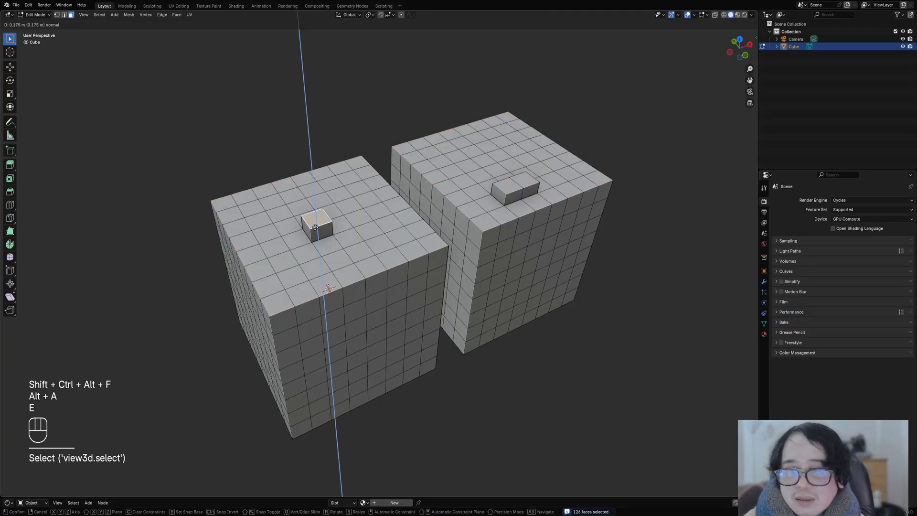
{"action": "left_click", "coordinate": [317, 215]}
{"action": "key", "text": "alt+a"}
- Select the faces coplanar with the small block's top, inspect the Threshold and Use Xray options, and clear the selection
{"action": "key", "text": "ctrl+shift+alt+f"}
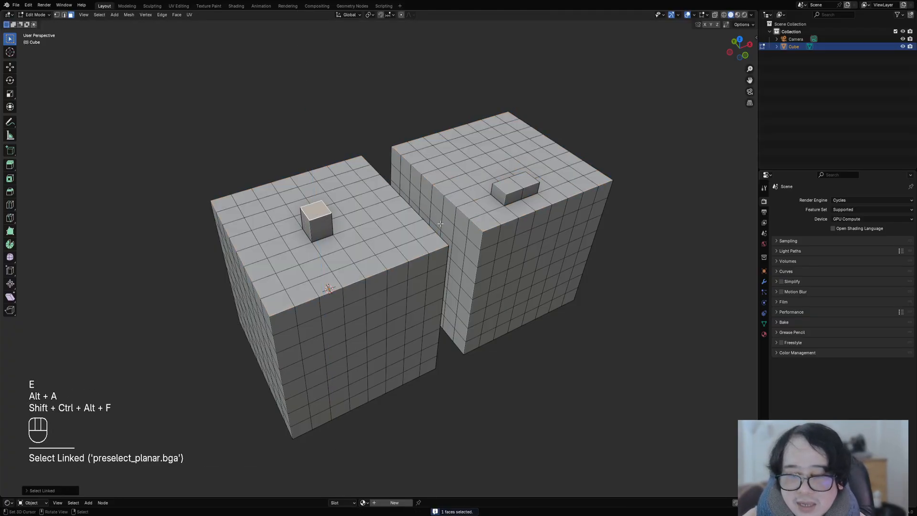
{"action": "key", "text": "F9"}
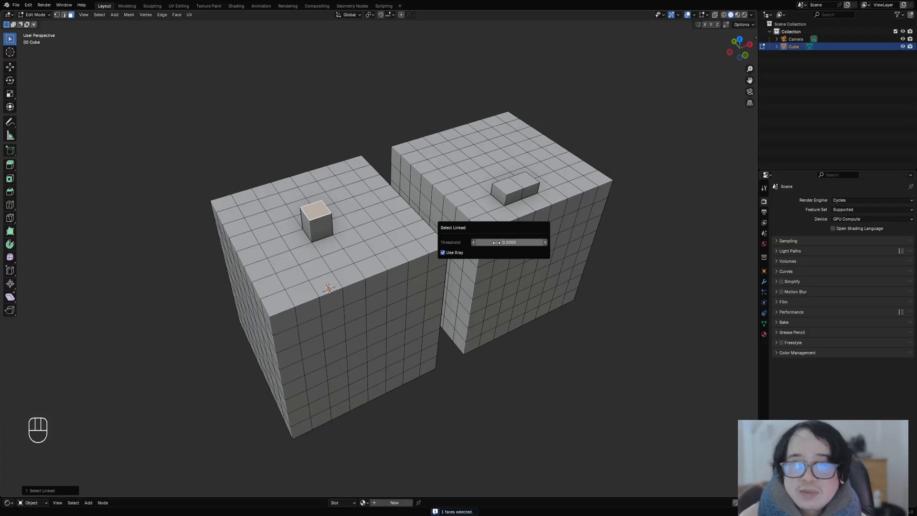
{"action": "mouse_move", "coordinate": [497, 242]}
{"action": "left_mouse_down"}
{"action": "mouse_move", "coordinate": [487, 242]}
{"action": "mouse_move", "coordinate": [530, 242]}
{"action": "mouse_move", "coordinate": [497, 242]}
{"action": "left_mouse_up"}
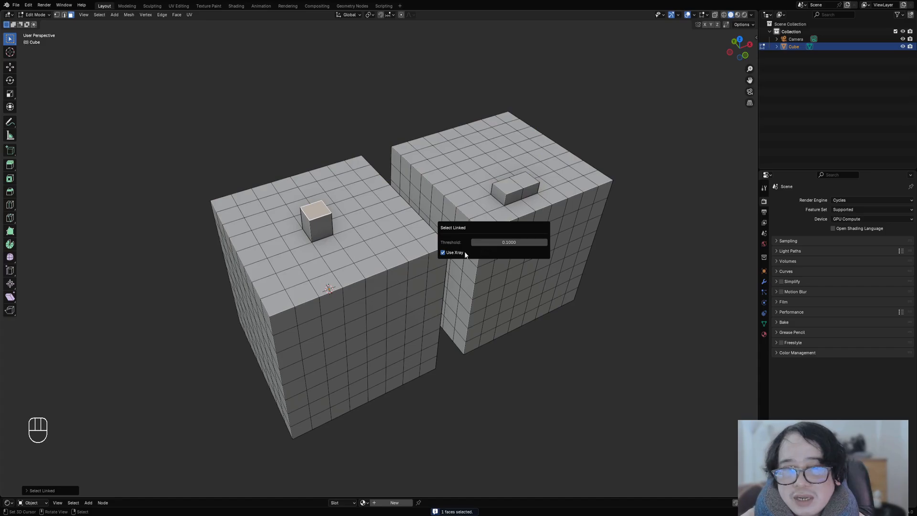
{"action": "key", "text": "alt+a"}
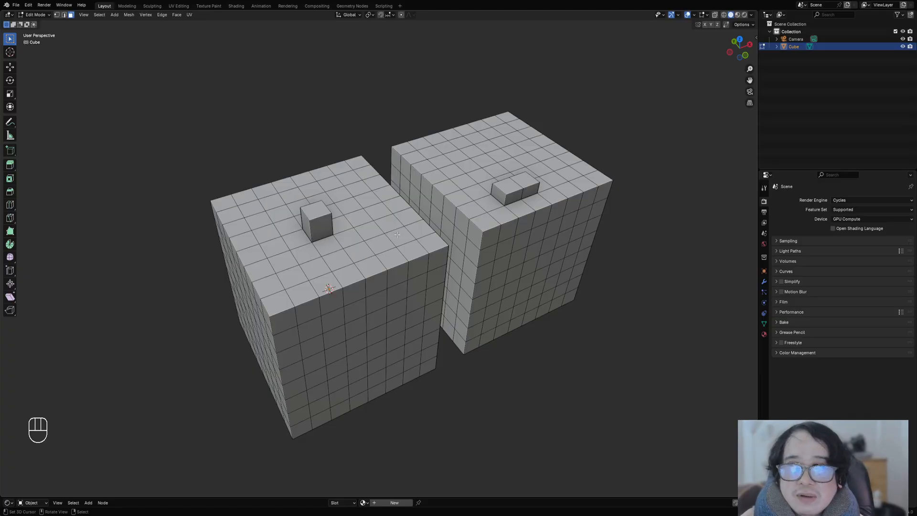
- Add a separate cube object in Object Mode at the original cube and scale it down to a small block
{"action": "key", "text": "Tab"}
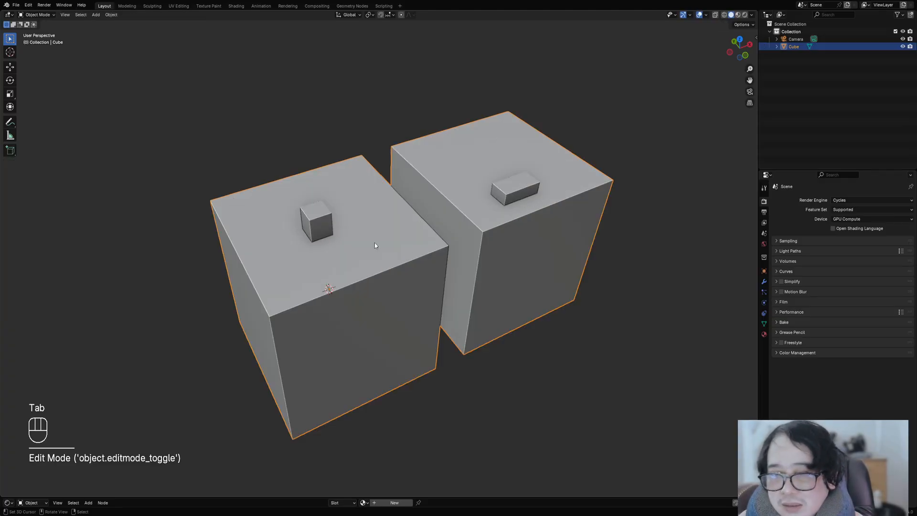
{"action": "scroll", "coordinate": [533, 262], "scroll_direction": "down", "scroll_amount": 4}
{"action": "middle_click_drag", "start_coordinate": [527, 267], "coordinate": [513, 309], "text": "alt"}
{"action": "key", "text": "shift+a"}
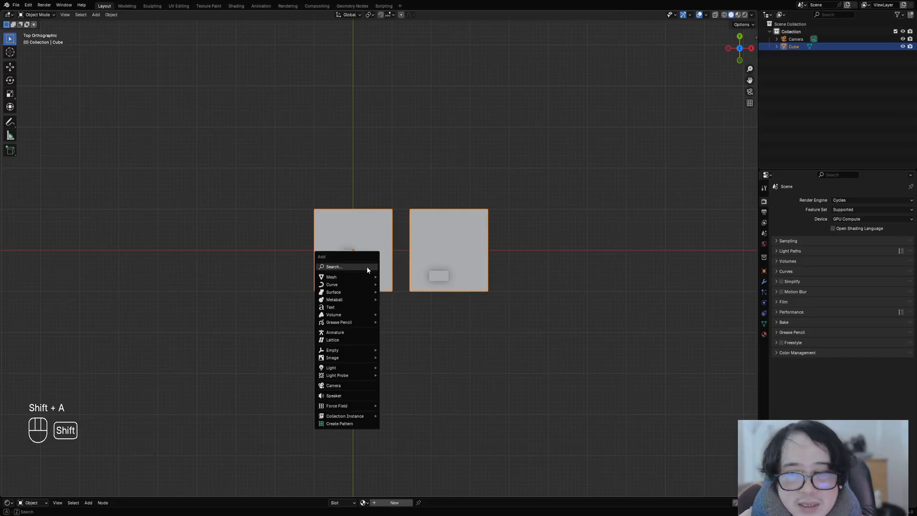
{"action": "mouse_move", "coordinate": [362, 277]}
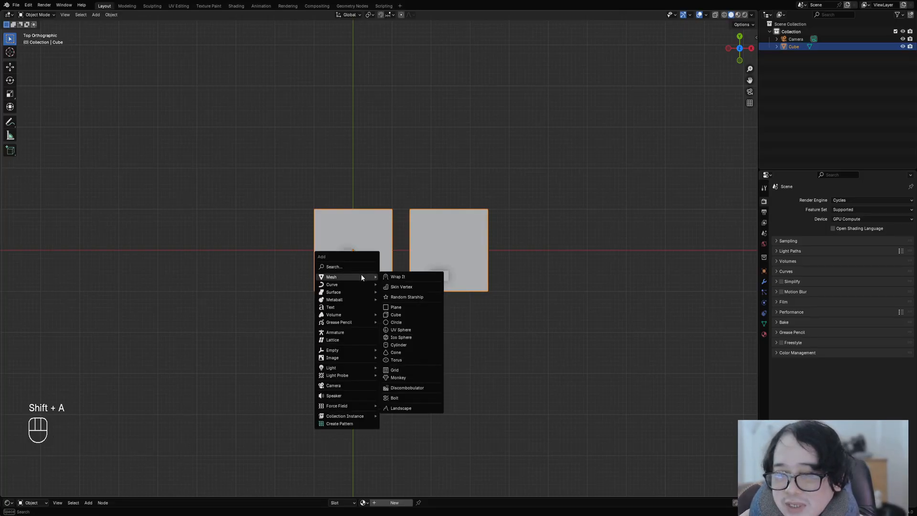
{"action": "left_click", "coordinate": [396, 314]}
{"action": "middle_click_drag", "start_coordinate": [382, 311], "coordinate": [406, 287]}
{"action": "key", "text": "s"}
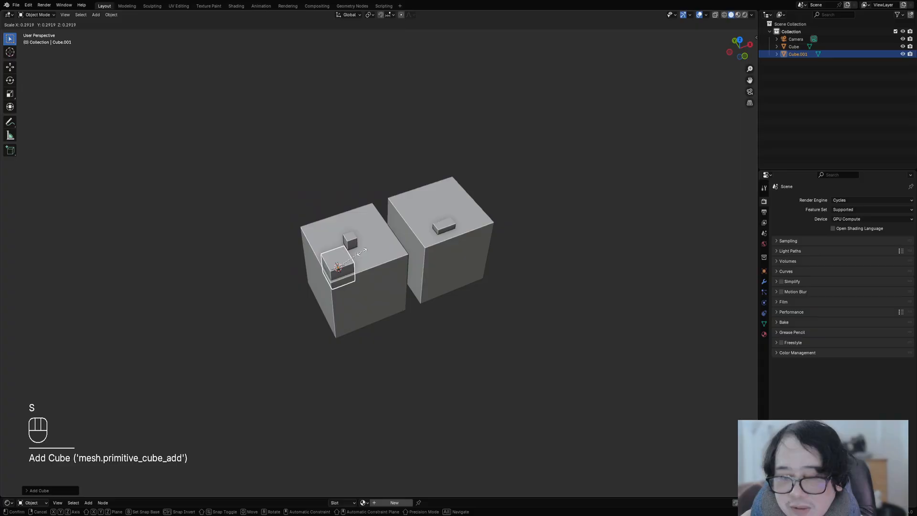
{"action": "left_click", "coordinate": [372, 239]}
- Move the small new cube up along Z so it protrudes from the original cube's top
{"action": "key", "text": "g"}
{"action": "key", "text": "z"}
{"action": "left_click", "coordinate": [369, 227]}
{"action": "middle_click_drag", "start_coordinate": [369, 228], "coordinate": [399, 240]}
{"action": "scroll", "coordinate": [385, 256], "scroll_direction": "up", "scroll_amount": 3}
- Select the original cube's flat top from Object Mode with the sharpness-based Select Linked and turn off Use Xray
{"action": "left_click", "coordinate": [385, 256]}
{"action": "key", "text": "alt+a"}
{"action": "key", "text": "shift+f"}
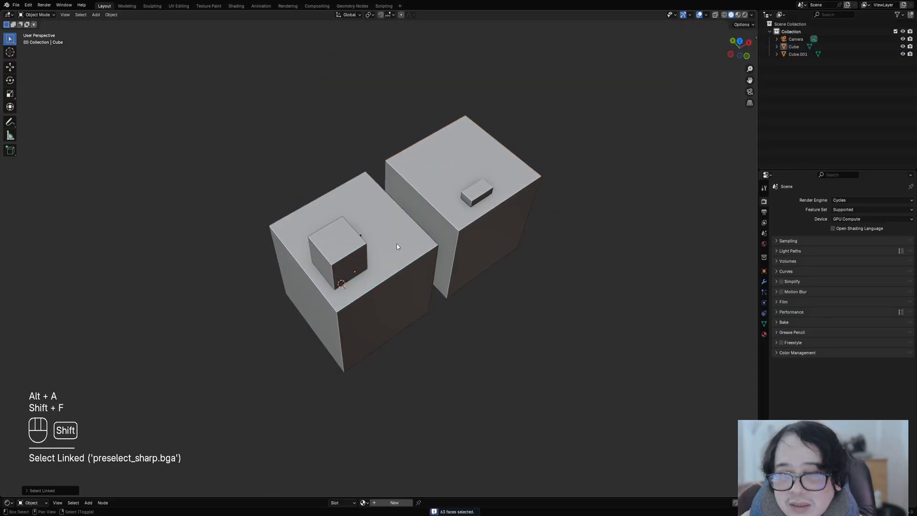
{"action": "key", "text": "shift+f"}
{"action": "key", "text": "shift+f"}
{"action": "key", "text": "F9"}
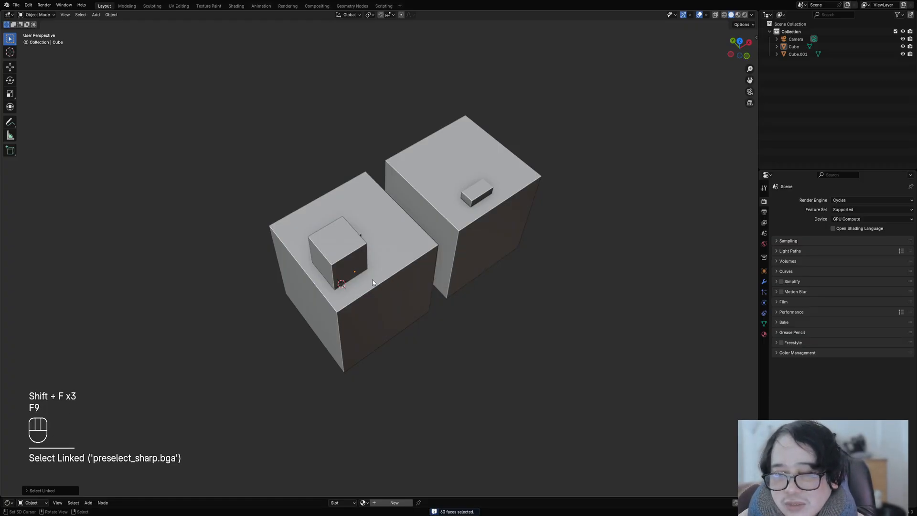
{"action": "key", "text": "F9"}
{"action": "left_click", "coordinate": [380, 267]}
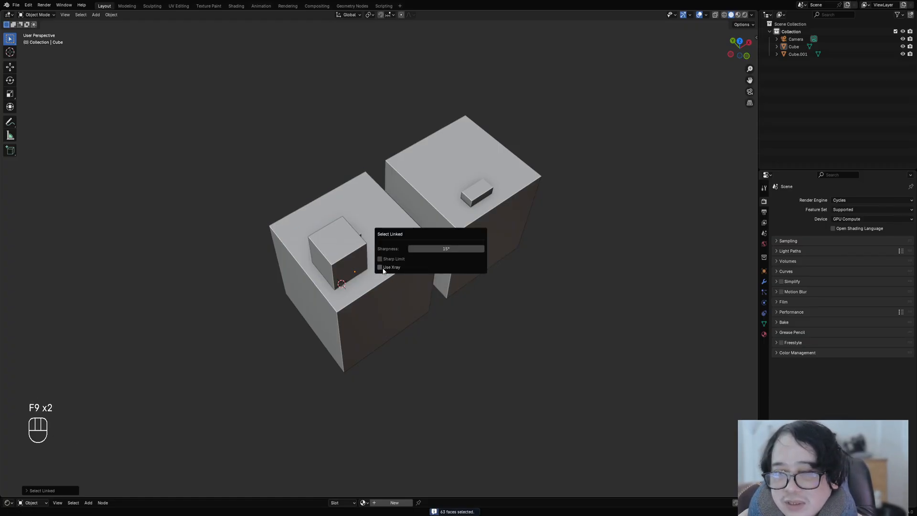
- Select the flat tops of the two large cubes in turn with Select Linked in Object Mode and inspect the Use Xray option
{"action": "middle_click_drag", "start_coordinate": [425, 261], "coordinate": [421, 235], "text": "ctrl"}
{"action": "key", "text": "shift+f"}
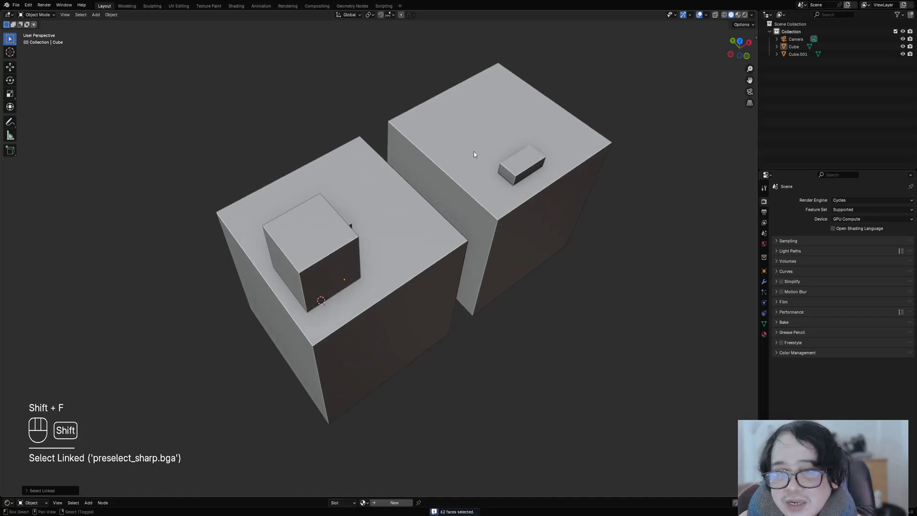
{"action": "key", "text": "ctrl+shift+a"}
{"action": "key", "text": "shift+f"}
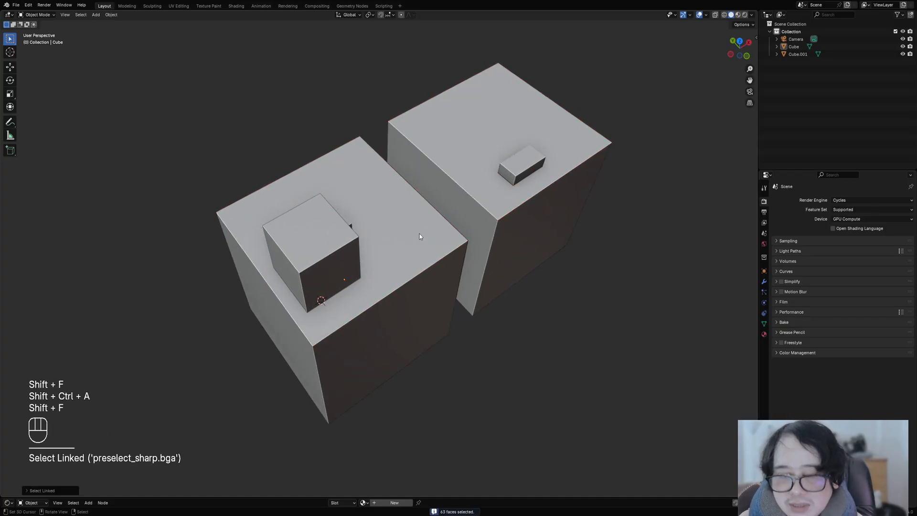
{"action": "key", "text": "F9"}
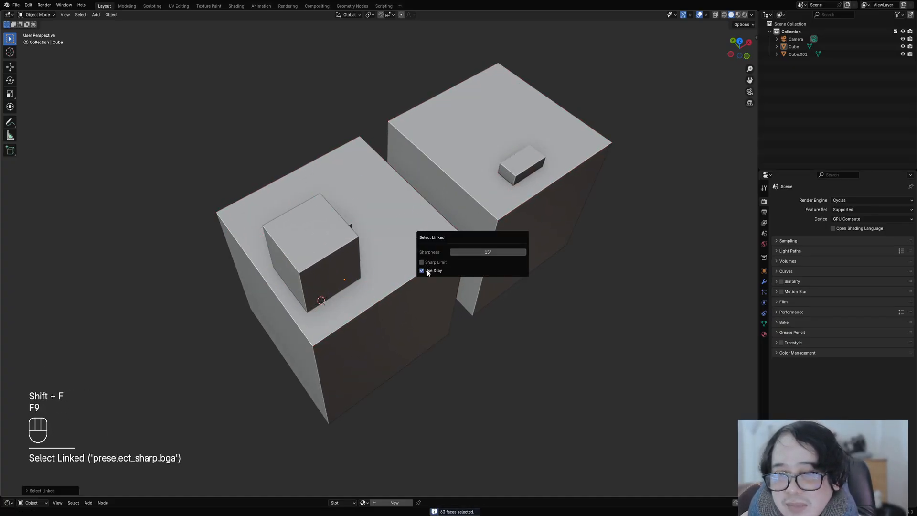
- Delete the separate cube object that overlaps the original cube's top
{"action": "scroll", "coordinate": [368, 242], "scroll_direction": "down", "scroll_amount": 3}
{"action": "left_click", "coordinate": [363, 245]}
{"action": "key", "text": "x"}
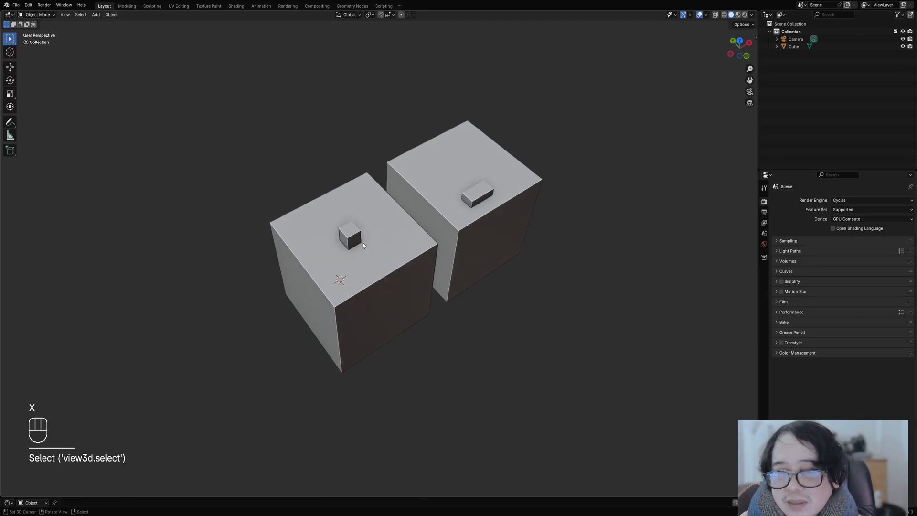
- Clear the face selection on the remaining test mesh in Edit Mode and delete the whole object in Object Mode
{"action": "key", "text": "Tab"}
{"action": "scroll", "coordinate": [384, 243], "scroll_direction": "up", "scroll_amount": 4}
{"action": "key", "text": "alt+a"}
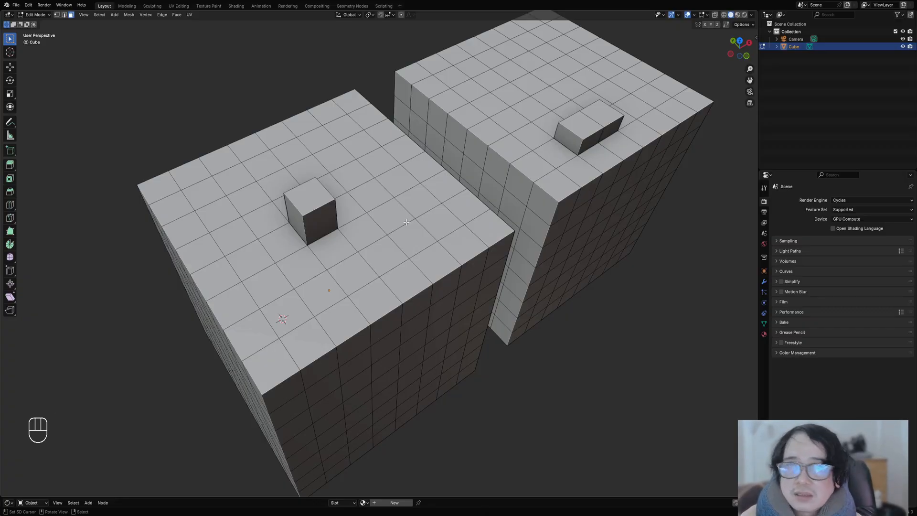
{"action": "scroll", "coordinate": [406, 224], "scroll_direction": "down", "scroll_amount": 5}
{"action": "key", "text": "Tab"}
{"action": "middle_click_drag", "start_coordinate": [405, 224], "coordinate": [444, 196]}
{"action": "key", "text": "Tab"}
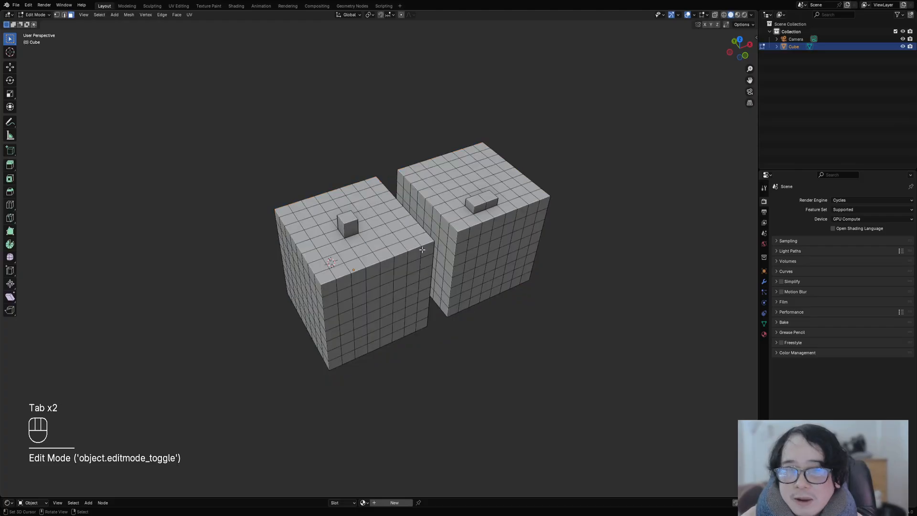
{"action": "key", "text": "Tab"}
{"action": "key", "text": "x"}
{"action": "left_click", "coordinate": [422, 248]}
{"action": "key", "text": "shift+a"}
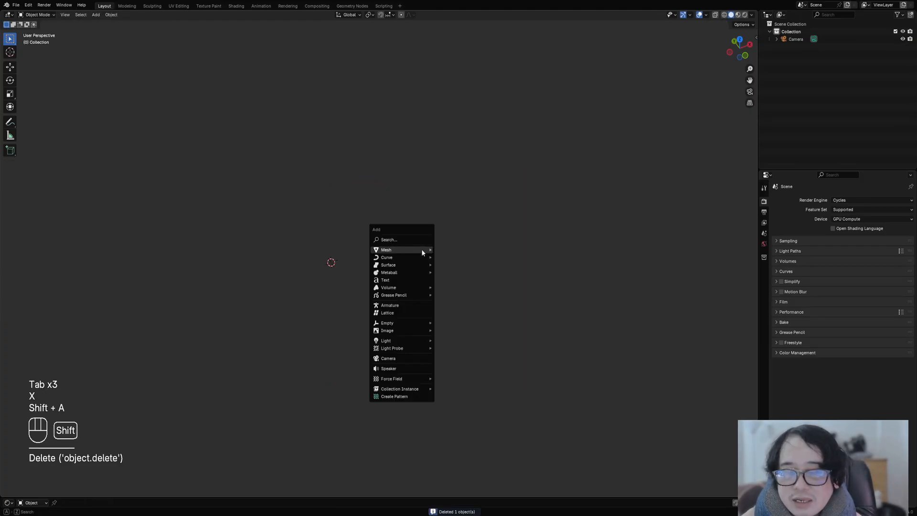
{"action": "mouse_move", "coordinate": [422, 253]}
{"action": "left_click", "coordinate": [450, 287]}
{"action": "key", "text": "Tab"}
{"action": "key", "text": "e"}
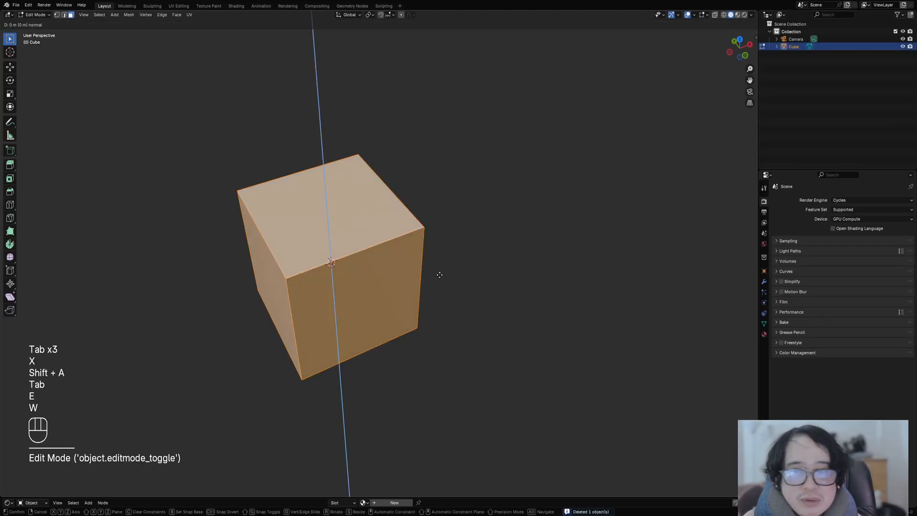
{"action": "key", "text": "w"}
{"action": "key", "text": "w"}
{"action": "left_click", "coordinate": [438, 275]}
{"action": "key", "text": "w"}
{"action": "left_click", "coordinate": [438, 275]}
{"action": "key", "text": "w"}
{"action": "left_click", "coordinate": [439, 275]}
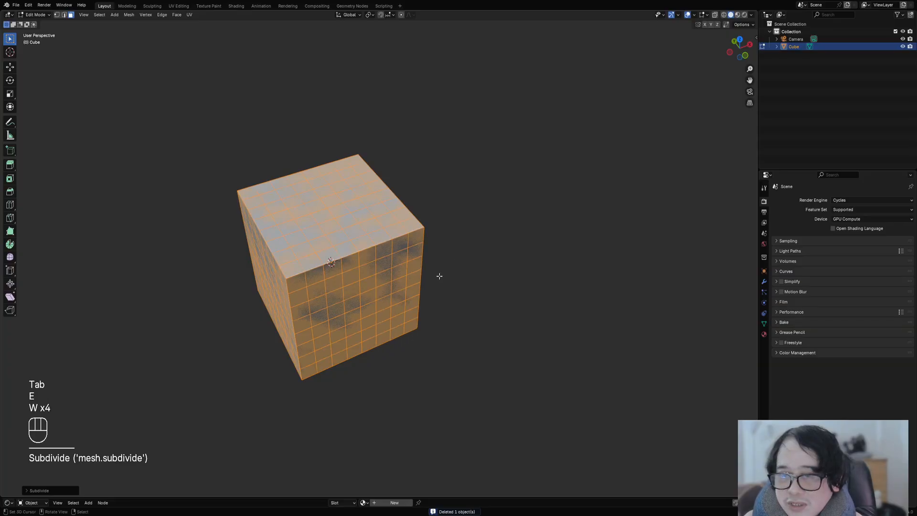
{"action": "key", "text": "Tab"}
{"action": "key", "text": "x"}
{"action": "left_click", "coordinate": [437, 274]}
- Add a new mesh cube to the empty scene
{"action": "key", "text": "shift+a"}
{"action": "mouse_move", "coordinate": [438, 275]}
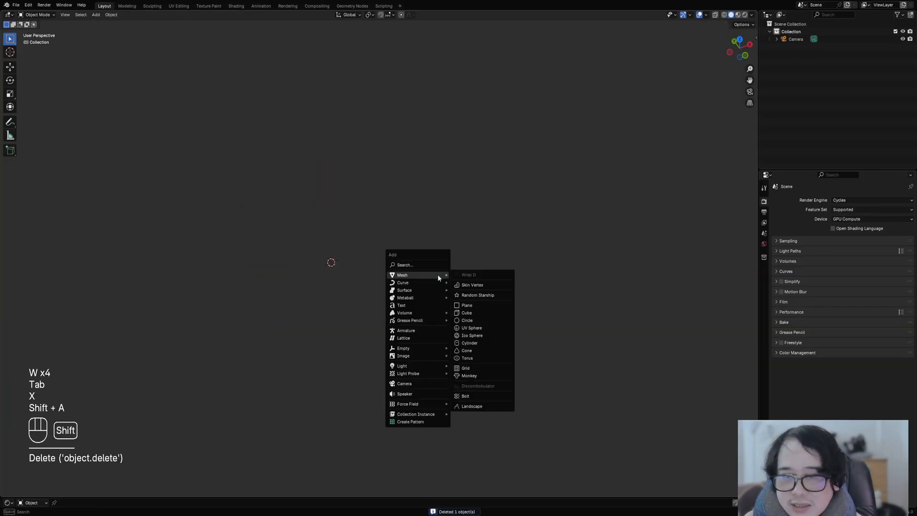
{"action": "left_click", "coordinate": [460, 313]}
{"action": "middle_click_drag", "start_coordinate": [372, 285], "coordinate": [465, 284], "text": "shift"}
{"action": "scroll", "coordinate": [417, 281], "scroll_direction": "up", "scroll_amount": 1}
- Subdivide all faces of the new cube three times in Edit Mode and clear the selection
{"action": "key", "text": "Tab"}
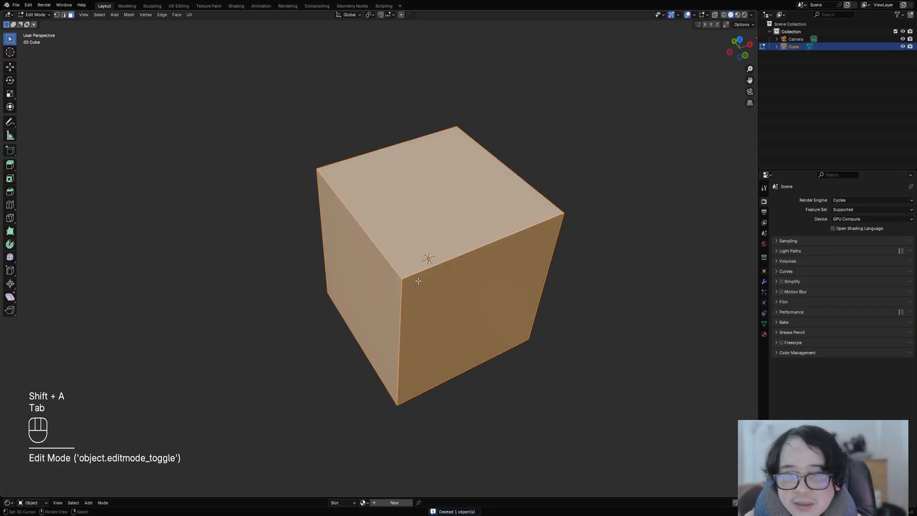
{"action": "key", "text": "w"}
{"action": "left_click", "coordinate": [417, 310]}
{"action": "key", "text": "w"}
{"action": "key", "text": "s"}
{"action": "key", "text": "w"}
{"action": "key", "text": "s"}
{"action": "key", "text": "alt+a"}
{"action": "middle_click_drag", "start_coordinate": [551, 264], "coordinate": [427, 268], "text": "shift"}
{"action": "scroll", "coordinate": [435, 261], "scroll_direction": "up", "scroll_amount": 2}
{"action": "scroll", "coordinate": [429, 265], "scroll_direction": "down", "scroll_amount": 4}
{"action": "key", "text": "Tab"}
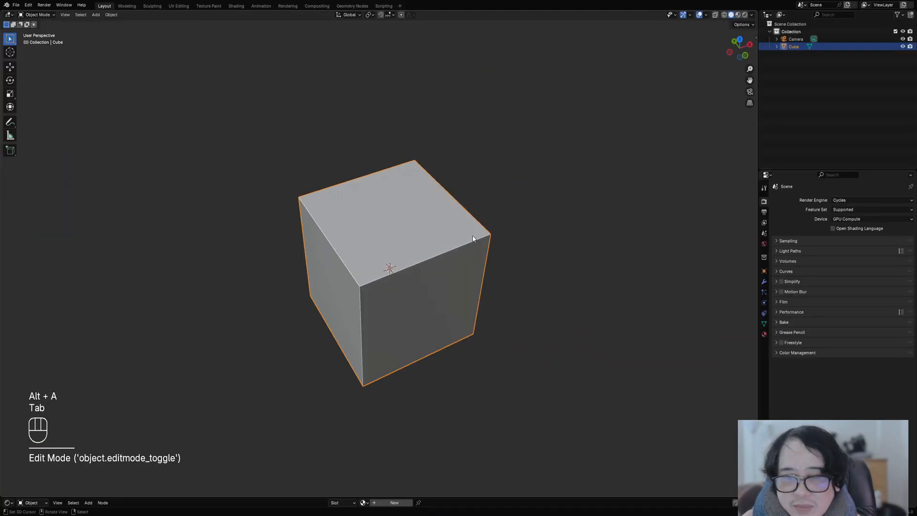
{"action": "key", "text": "Tab"}
- Select all faces of the subdivided cube and run Random Panels on them
{"action": "key", "text": "shift+ctrl+x"}
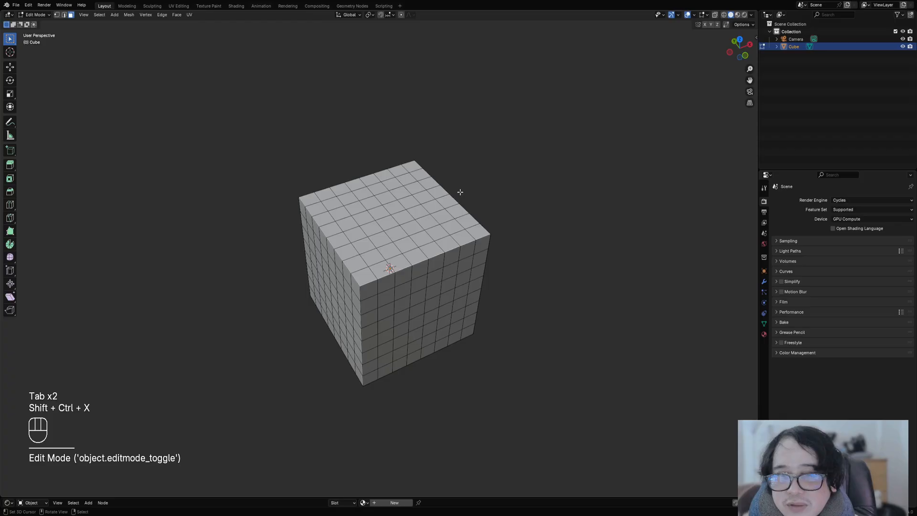
{"action": "key", "text": "shift+q"}
{"action": "left_click", "coordinate": [454, 199]}
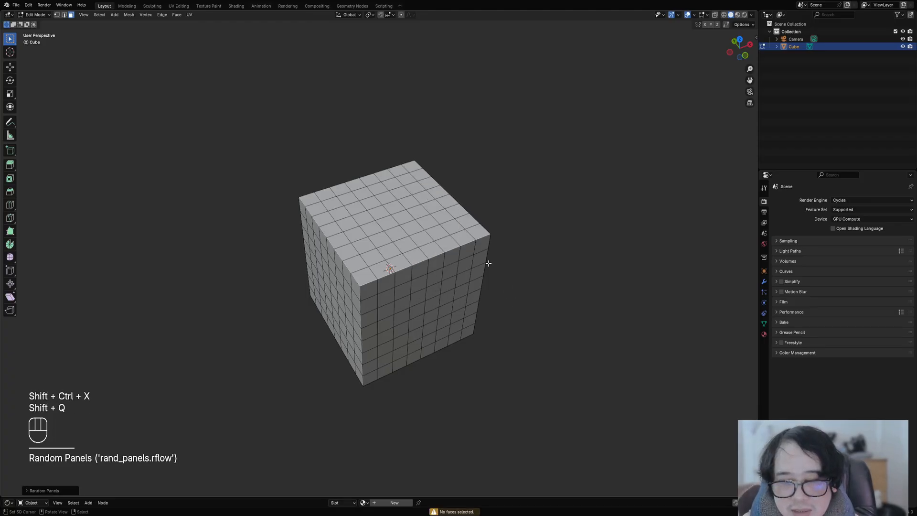
{"action": "key", "text": "a"}
{"action": "key", "text": "shift+q"}
{"action": "left_click", "coordinate": [459, 180]}
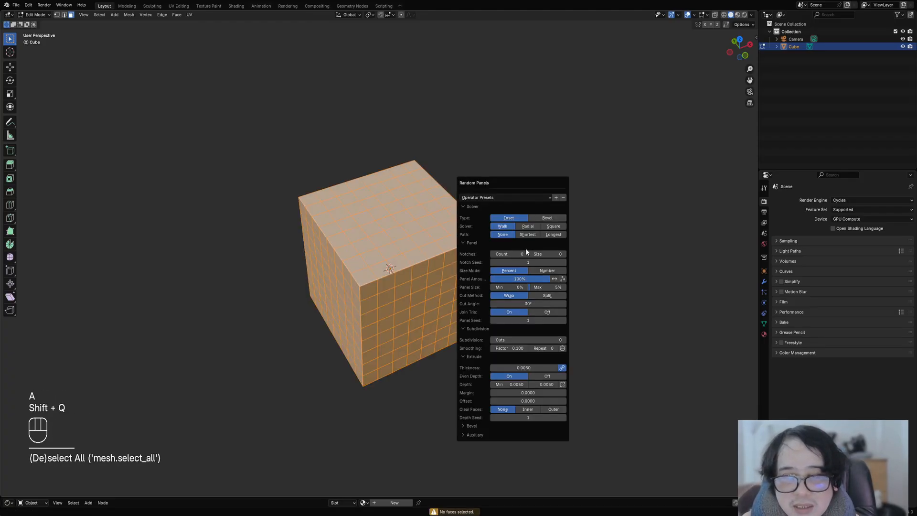
- Configure Random Panels with Marked Sharp Only, the Square solver, a different Panel Seed, Size Mode Number and an adjusted panel size
{"action": "left_click", "coordinate": [479, 435]}
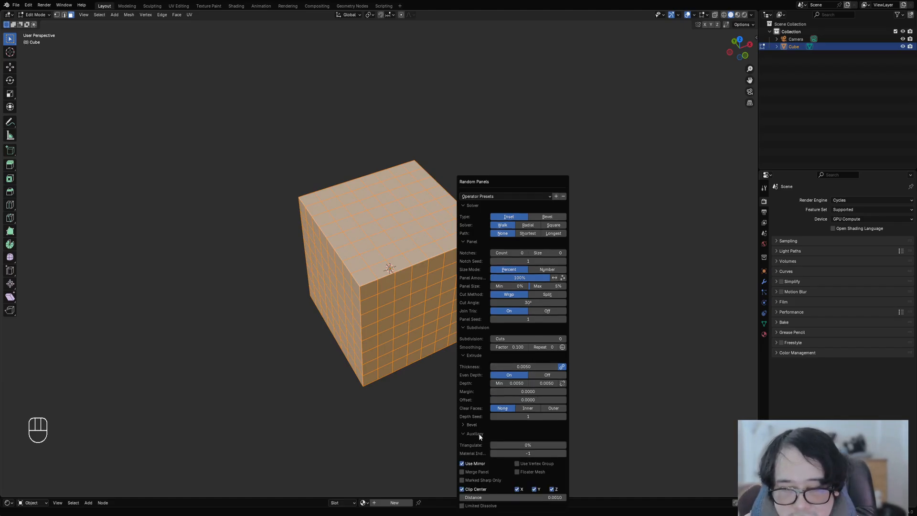
{"action": "left_click", "coordinate": [483, 479]}
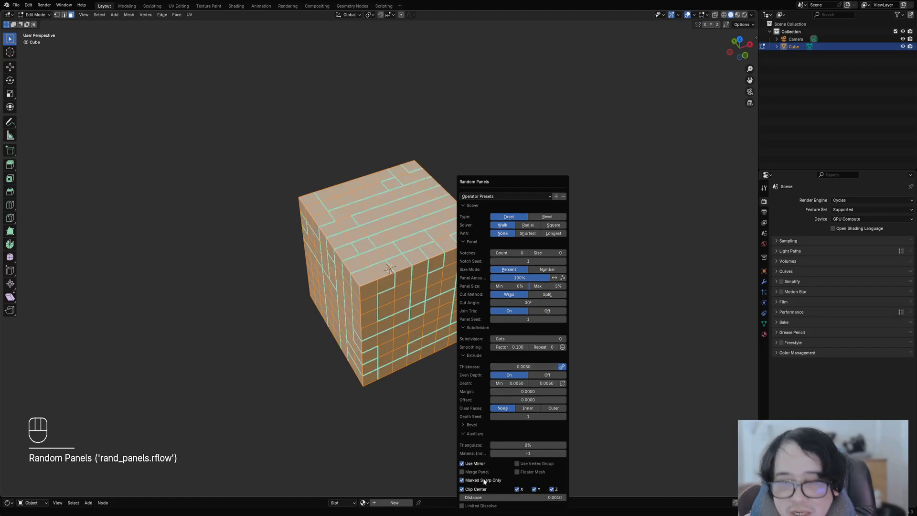
{"action": "left_click", "coordinate": [551, 226]}
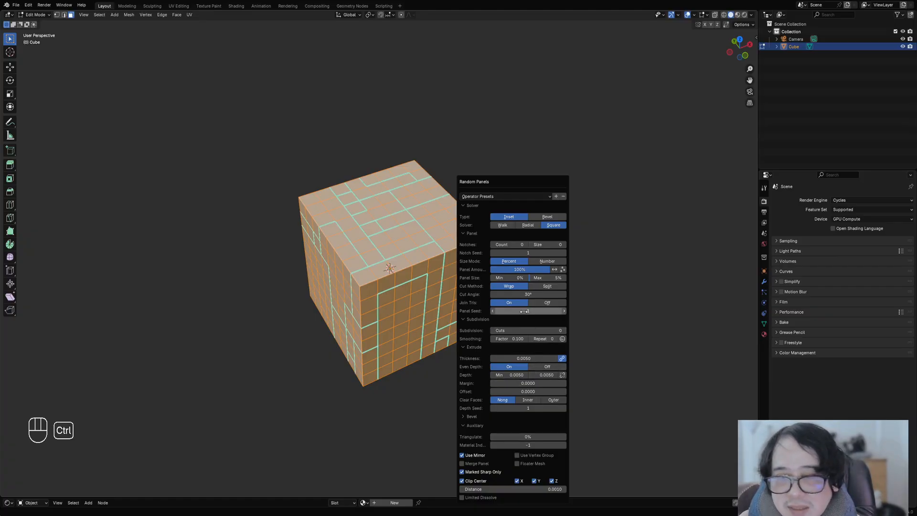
{"action": "left_click_drag", "start_coordinate": [524, 311], "coordinate": [545, 311], "text": "ctrl"}
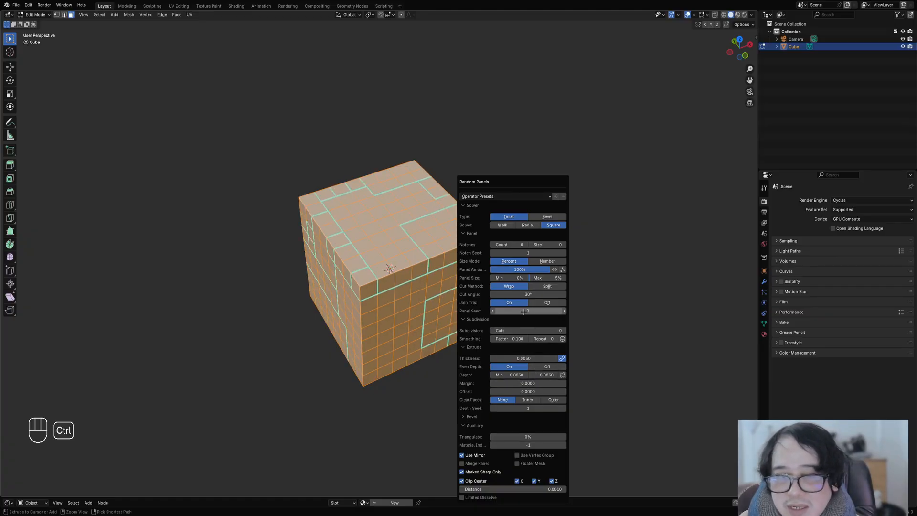
{"action": "left_click", "coordinate": [538, 261]}
{"action": "left_click_drag", "start_coordinate": [540, 278], "coordinate": [511, 281], "text": "shift"}
- Select one sharp panel edge on the cube's side in edge mode and extend the selection to similar edges by Sharpness
{"action": "middle_click_drag", "start_coordinate": [584, 371], "coordinate": [531, 390]}
{"action": "scroll", "coordinate": [531, 390], "scroll_direction": "up", "scroll_amount": 4}
{"action": "key", "text": "alt+a"}
{"action": "key", "text": "2"}
{"action": "right_click", "coordinate": [514, 312]}
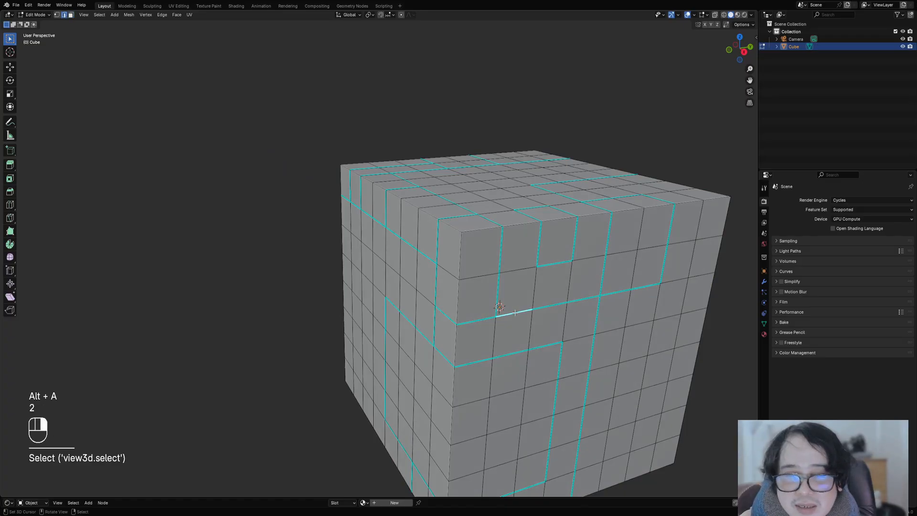
{"action": "middle_click_drag", "start_coordinate": [514, 312], "coordinate": [506, 276]}
{"action": "key", "text": "shift+g"}
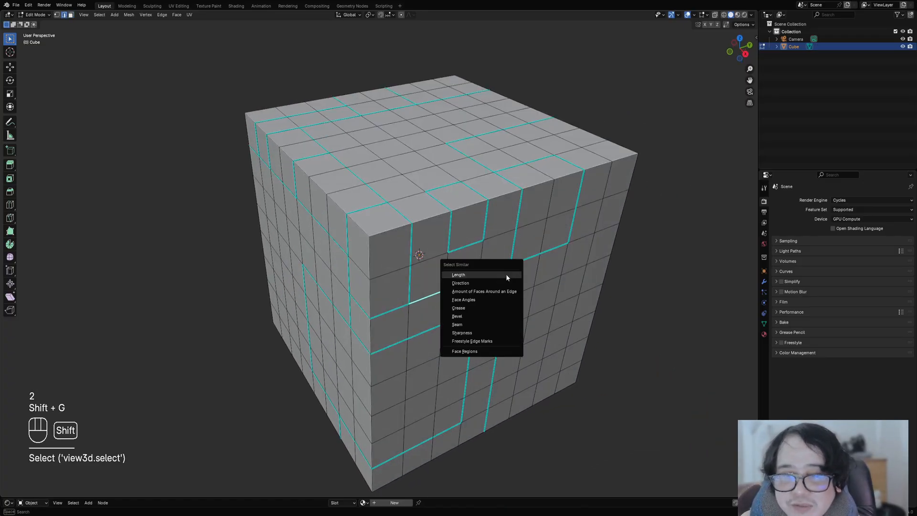
{"action": "left_click", "coordinate": [478, 331]}
{"action": "scroll", "coordinate": [478, 331], "scroll_direction": "down", "scroll_amount": 2}
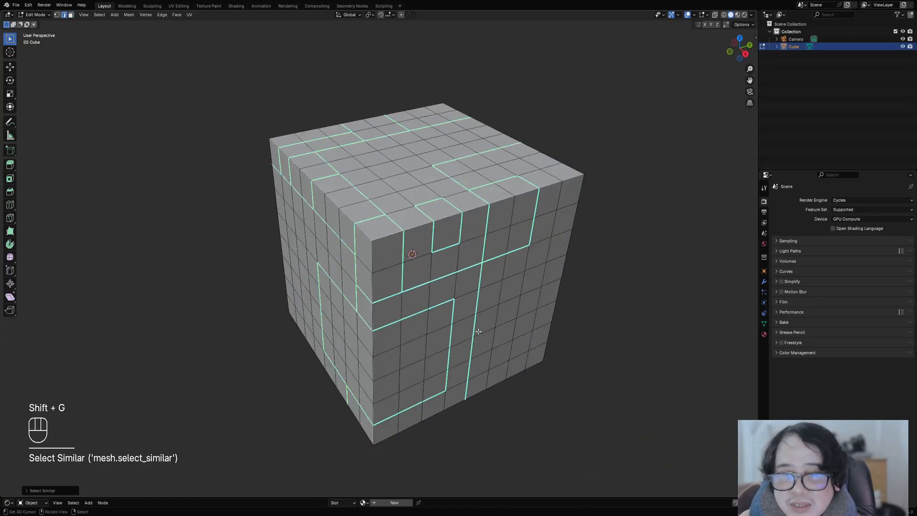
- Try a Panel Cut with the floater bevel preset along the selected sharp edges and view the cube in Object Mode
{"action": "scroll", "coordinate": [478, 331], "scroll_direction": "down", "scroll_amount": 3}
{"action": "middle_click_drag", "start_coordinate": [478, 331], "coordinate": [477, 284]}
{"action": "scroll", "coordinate": [475, 272], "scroll_direction": "up", "scroll_amount": 1}
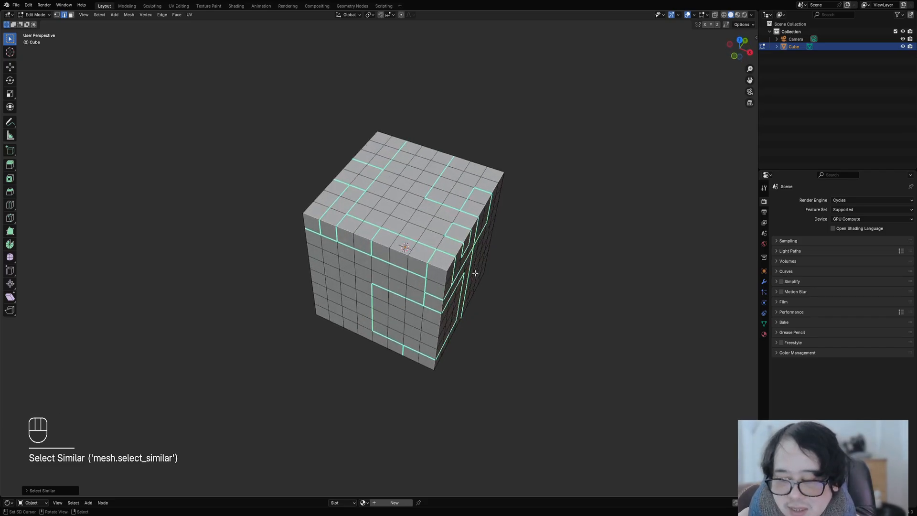
{"action": "scroll", "coordinate": [475, 273], "scroll_direction": "up", "scroll_amount": 1}
{"action": "key", "text": "w"}
{"action": "left_click", "coordinate": [467, 225]}
{"action": "left_click", "coordinate": [513, 245]}
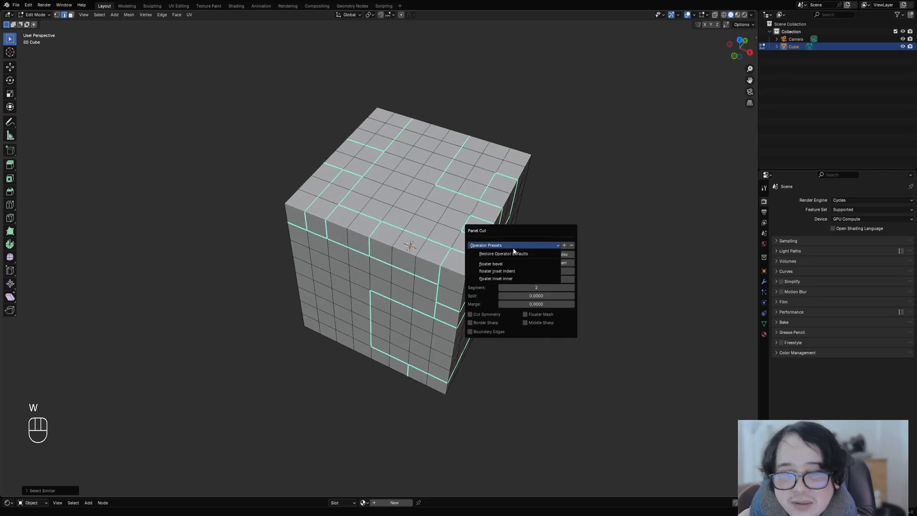
{"action": "left_click", "coordinate": [543, 264]}
{"action": "key", "text": "Tab"}
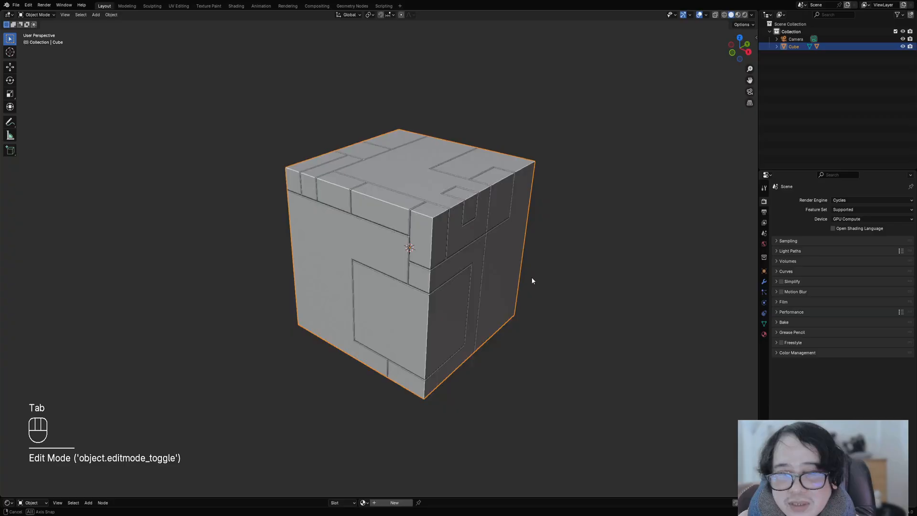
- Undo the Panel Cut in Edit Mode and clear the edge selection
{"action": "key", "text": "Tab"}
{"action": "key", "text": "ctrl+z"}
{"action": "key", "text": "ctrl+z"}
{"action": "key", "text": "ctrl+z"}
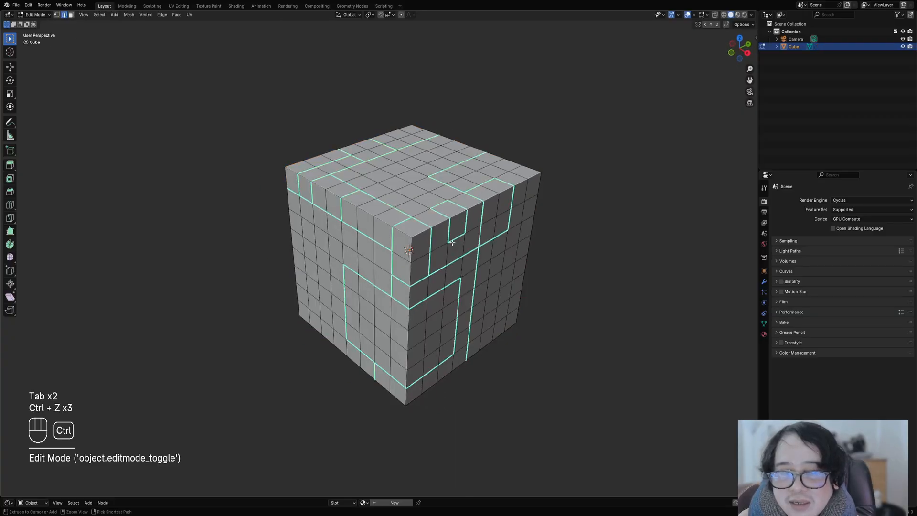
{"action": "key", "text": "alt+a"}
- Add a centred vertical loop cut through the face column beside the short vertical sharp edge near the cube's upper rim
{"action": "middle_click_drag", "start_coordinate": [458, 243], "coordinate": [425, 234]}
{"action": "scroll", "coordinate": [398, 177], "scroll_direction": "up", "scroll_amount": 2}
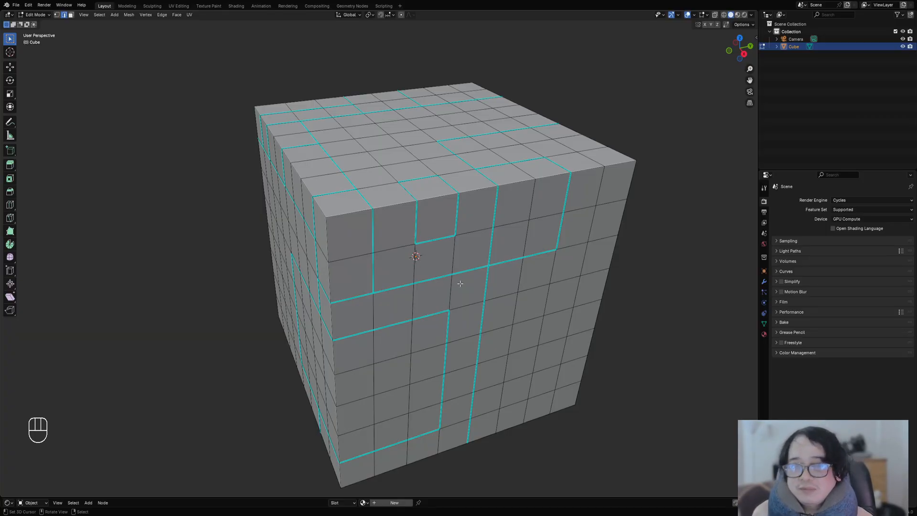
{"action": "middle_click_drag", "start_coordinate": [460, 283], "coordinate": [486, 289]}
{"action": "key", "text": "ctrl+r"}
{"action": "left_click", "coordinate": [380, 207]}
{"action": "right_click", "coordinate": [388, 209]}
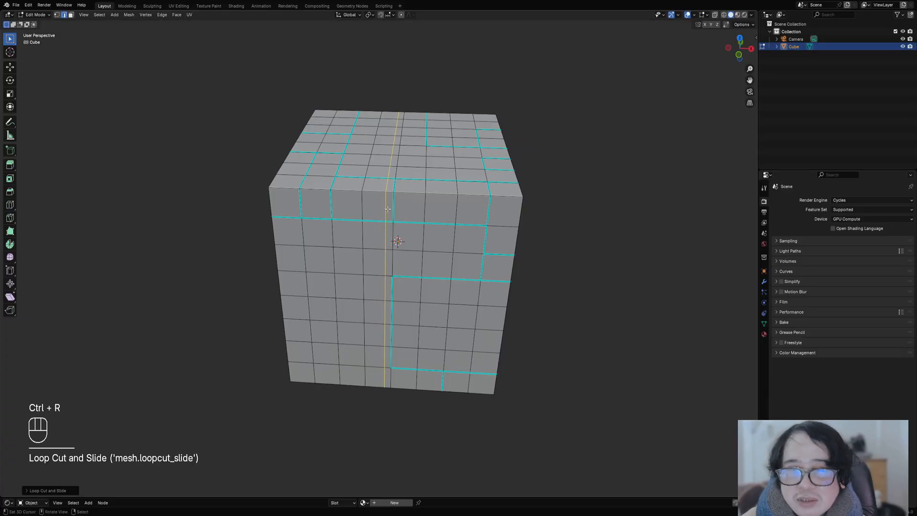
- Mark the new loop's uppermost side edge, next to the existing short vertical sharp edge, as sharp and clear the selection
{"action": "left_click", "coordinate": [390, 206]}
{"action": "left_click", "coordinate": [393, 189], "text": "shift"}
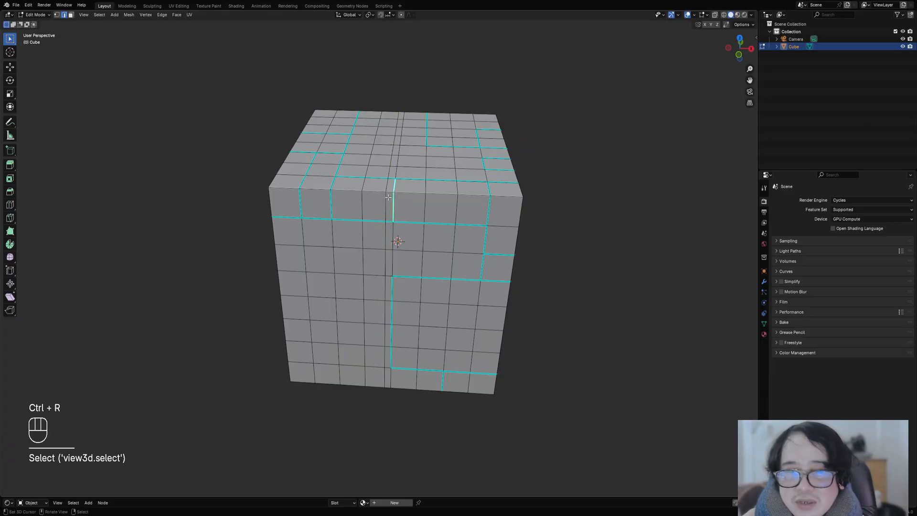
{"action": "left_click", "coordinate": [387, 196], "text": "shift"}
{"action": "key", "text": "ctrl+e"}
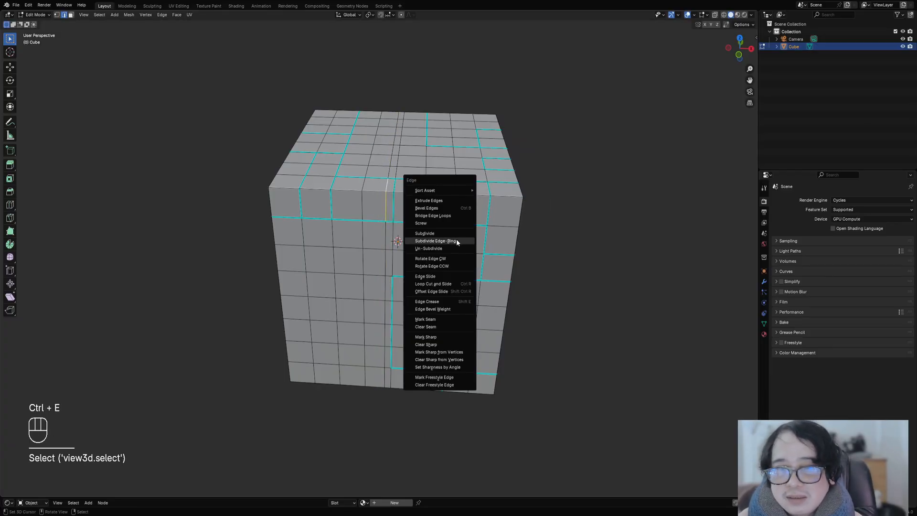
{"action": "left_click", "coordinate": [449, 337]}
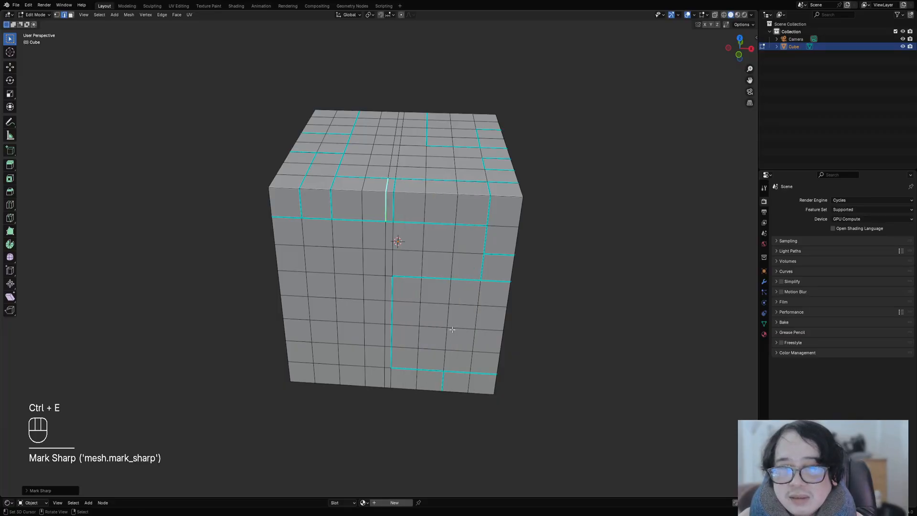
{"action": "middle_click_drag", "start_coordinate": [420, 249], "coordinate": [416, 190]}
{"action": "key", "text": "alt+a"}
- Select one sharp edge on the cube's top and extend the selection to all similar edges by Sharpness
{"action": "scroll", "coordinate": [416, 190], "scroll_direction": "down", "scroll_amount": 2}
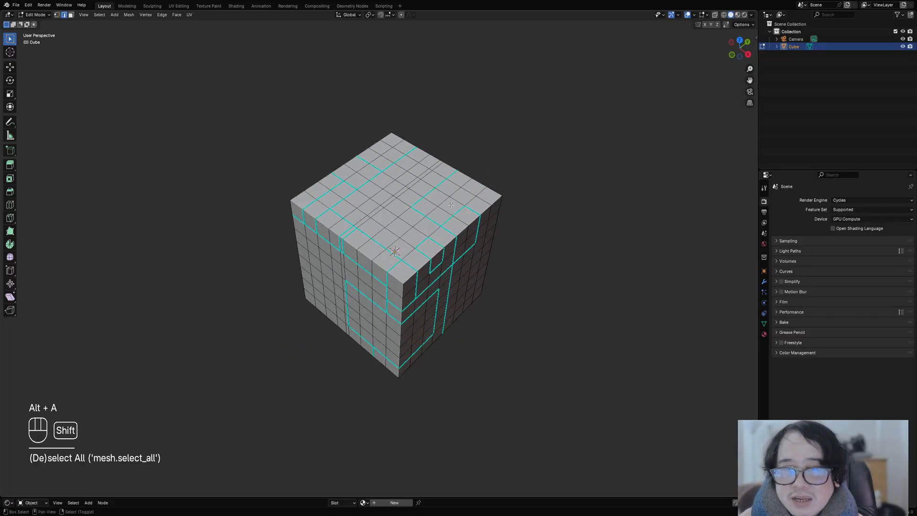
{"action": "middle_click_drag", "start_coordinate": [419, 225], "coordinate": [426, 233], "text": "shift"}
{"action": "key", "text": "a"}
{"action": "key", "text": "alt+a"}
{"action": "key", "text": "2"}
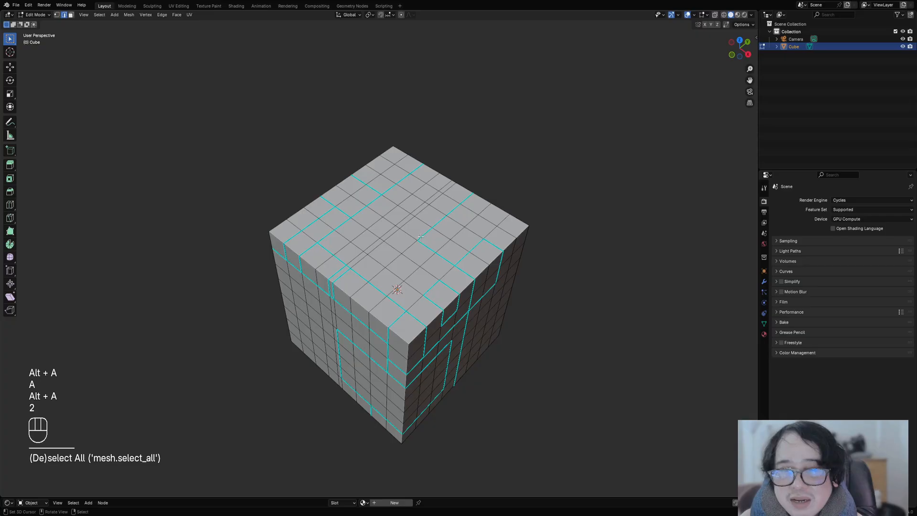
{"action": "left_click", "coordinate": [424, 234]}
{"action": "key", "text": "shift+g"}
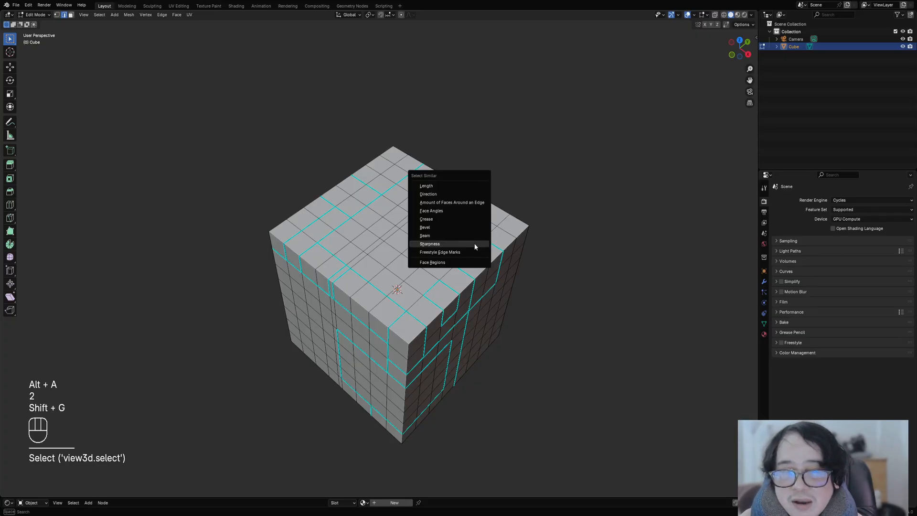
{"action": "left_click", "coordinate": [475, 247]}
{"action": "middle_click_drag", "start_coordinate": [476, 246], "coordinate": [484, 248]}
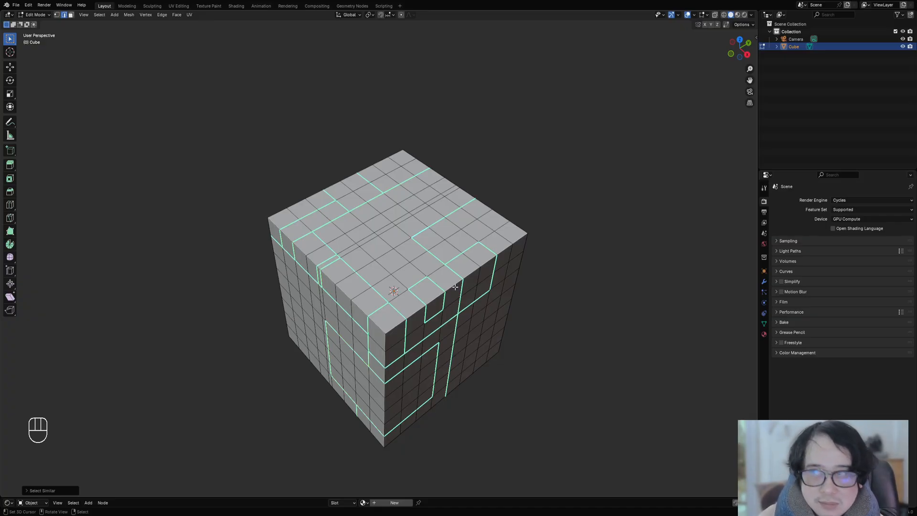
- Clear the sharp edge selection and select all connected faces of one flat cube side with the sharpness-based Select Linked
{"action": "middle_click_drag", "start_coordinate": [455, 287], "coordinate": [442, 226]}
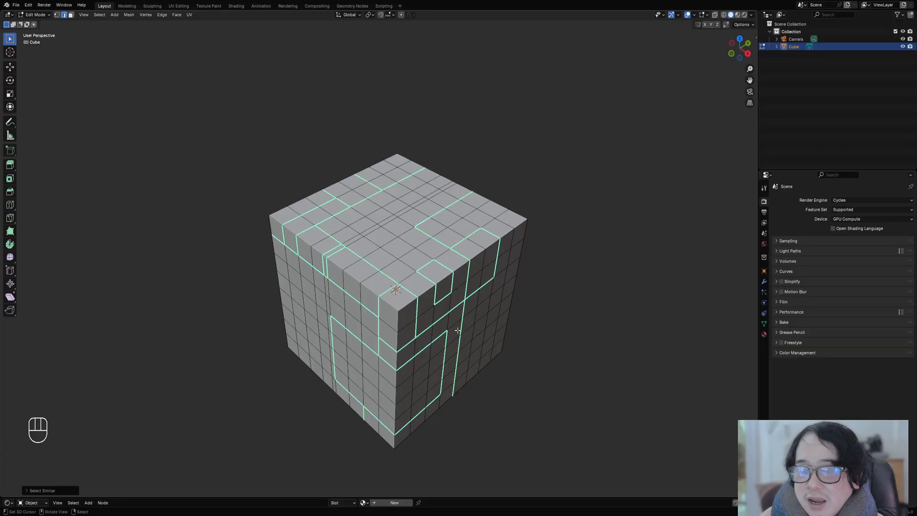
{"action": "key", "text": "alt+a"}
{"action": "middle_click_drag", "start_coordinate": [457, 329], "coordinate": [397, 266], "text": "shift"}
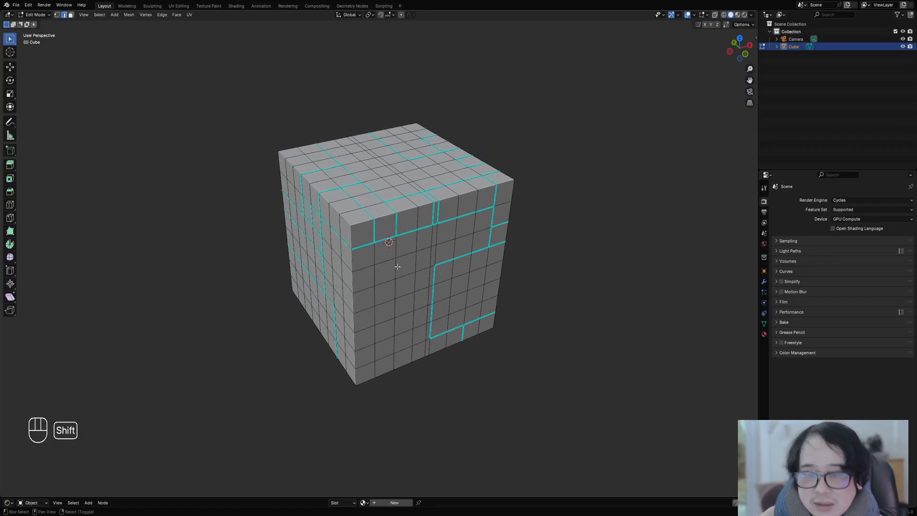
{"action": "key", "text": "shift+f"}
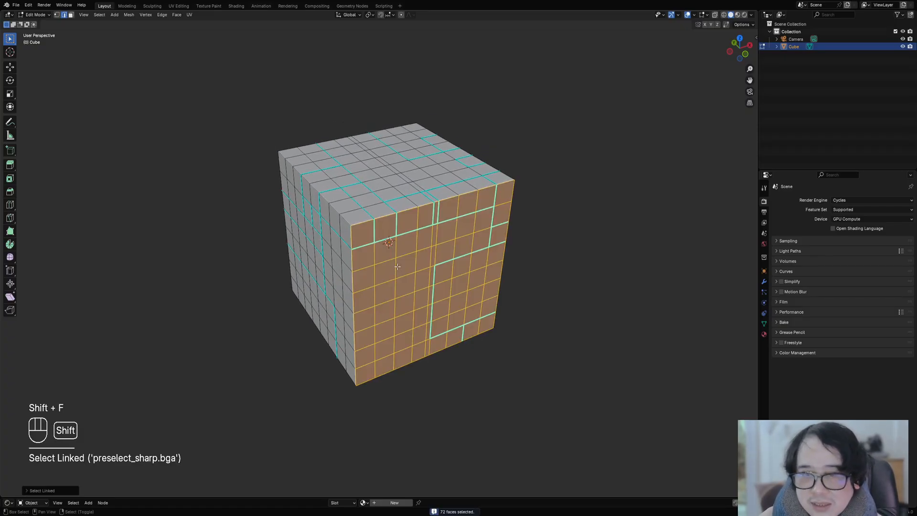
- Enable the Sharp Limit option for the Select Linked operation
{"action": "key", "text": "F9"}
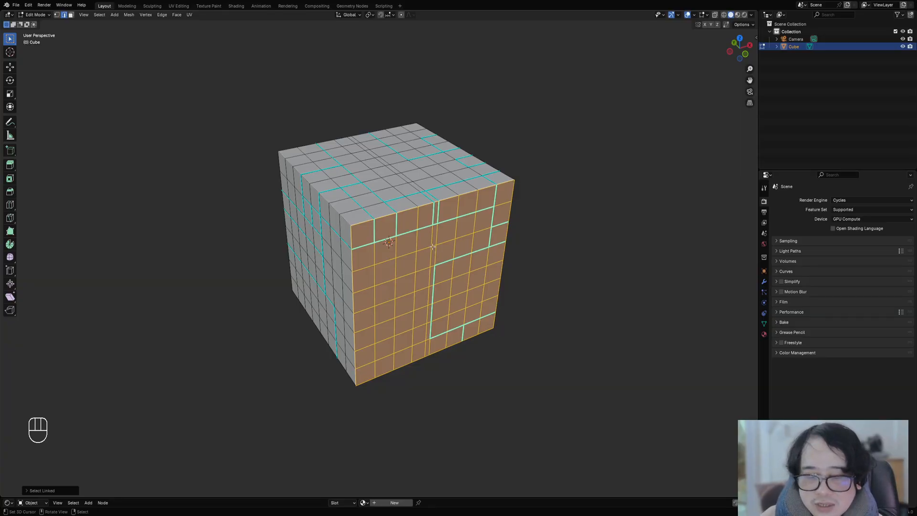
{"action": "key", "text": "F9"}
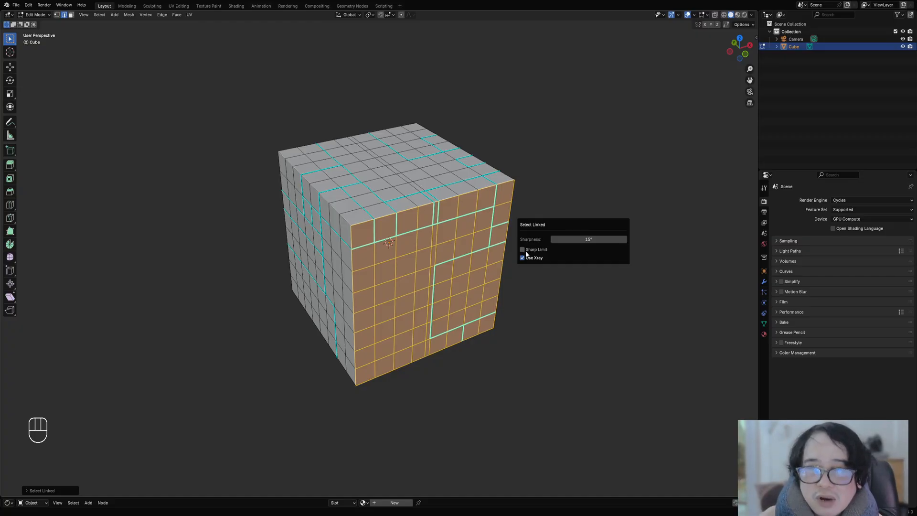
{"action": "left_click", "coordinate": [526, 253]}
- Add several regions bounded by sharp edges on the cube's sides and top to the selection, and clear the selection
{"action": "middle_click_drag", "start_coordinate": [549, 265], "coordinate": [405, 272]}
{"action": "key", "text": "shift+f"}
{"action": "key", "text": "shift+f"}
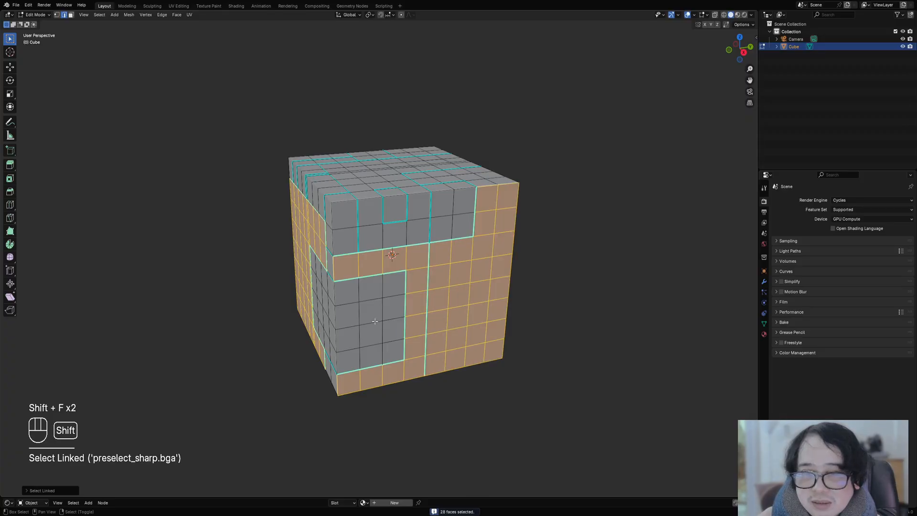
{"action": "middle_click_drag", "start_coordinate": [441, 318], "coordinate": [393, 203]}
{"action": "key", "text": "shift+f"}
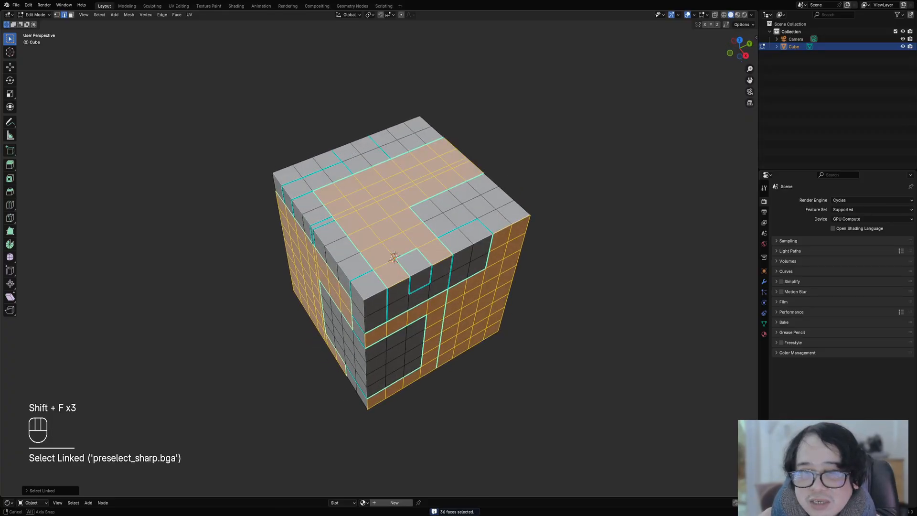
{"action": "middle_click_drag", "start_coordinate": [356, 156], "coordinate": [520, 308]}
{"action": "key", "text": "shift+f"}
{"action": "key", "text": "alt+a"}
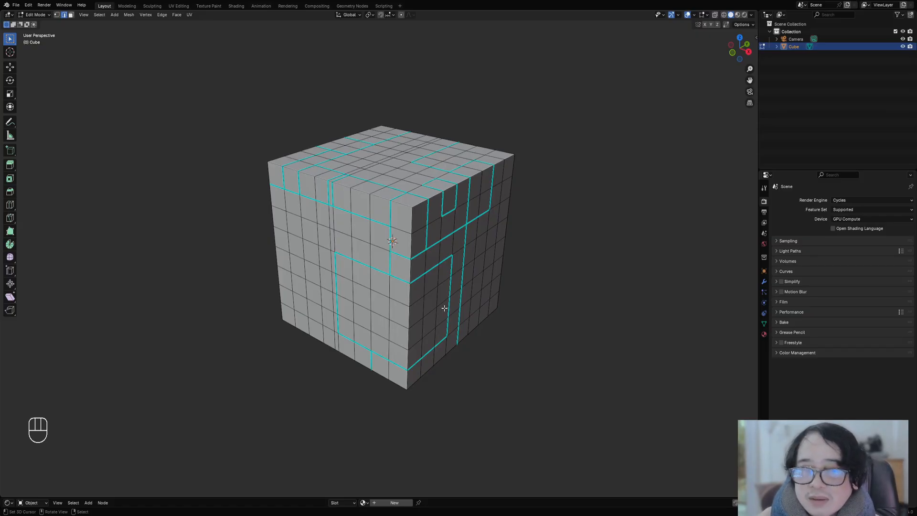
- Select both halves of the rectangular sharp-bounded panel wrapping the cube's vertical corner and inset its faces
{"action": "middle_click_drag", "start_coordinate": [426, 310], "coordinate": [421, 307]}
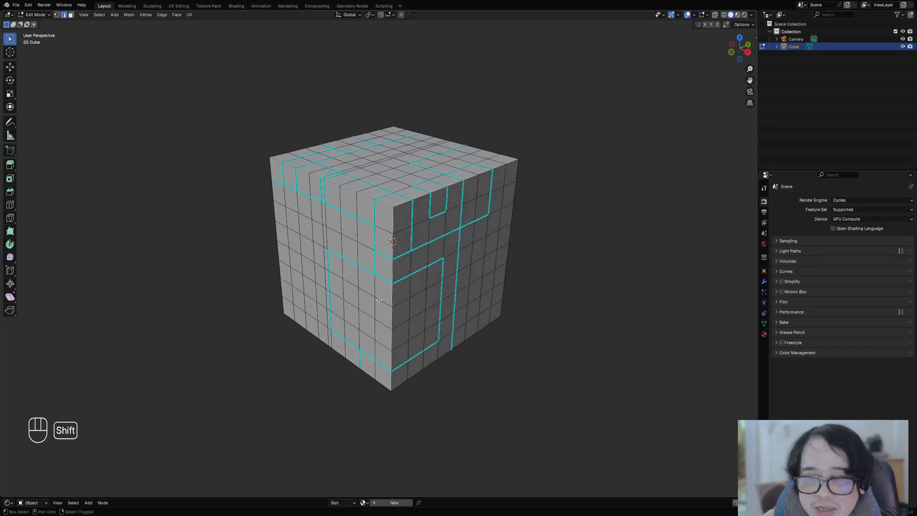
{"action": "key", "text": "shift+f"}
{"action": "key", "text": "shift+f"}
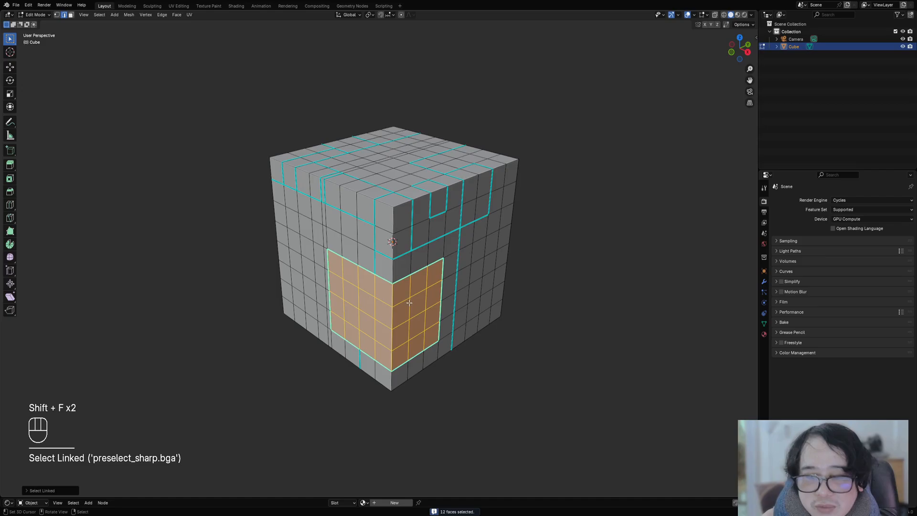
{"action": "key", "text": "i"}
{"action": "left_click", "coordinate": [508, 310]}
{"action": "key", "text": "alt+s"}
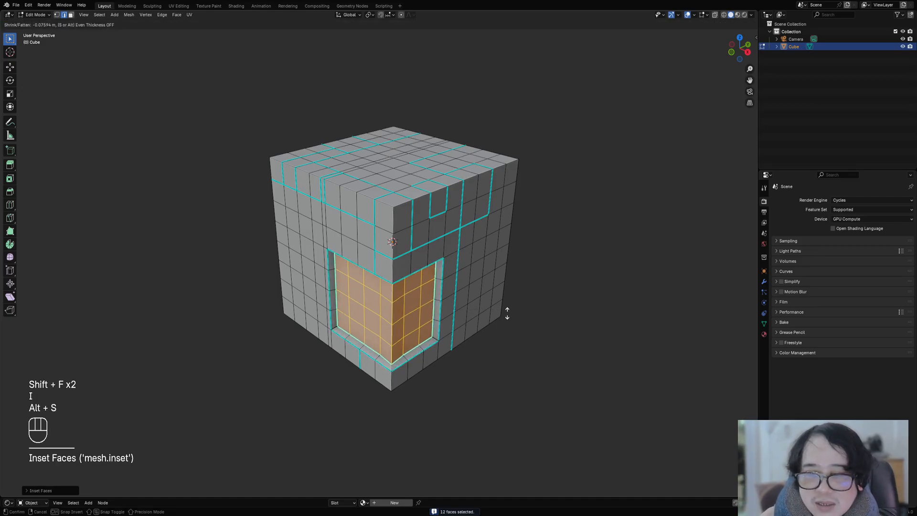
{"action": "left_click", "coordinate": [507, 312], "text": "alt"}
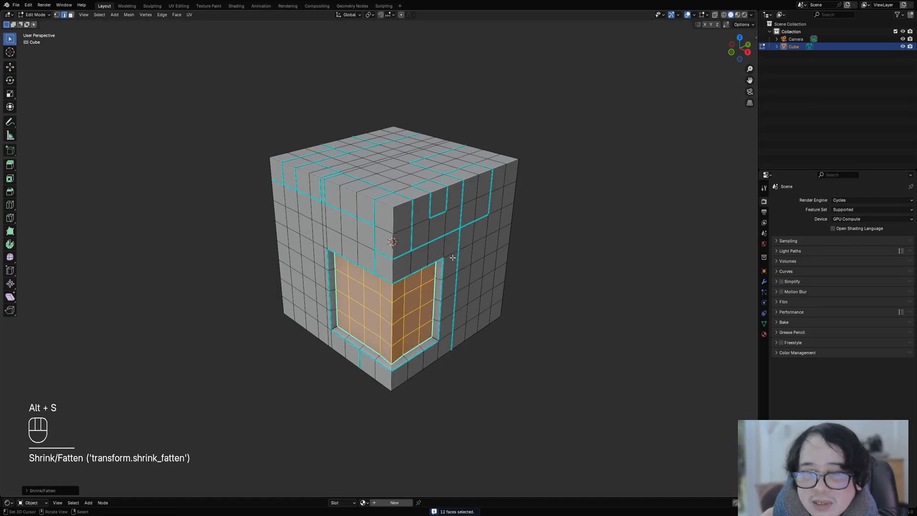
{"action": "key", "text": "s"}
{"action": "key", "text": "ctrl+z"}
- Recess the selected corner panel inward with Shrink/Fatten using Even Thickness
{"action": "key", "text": "alt+s"}
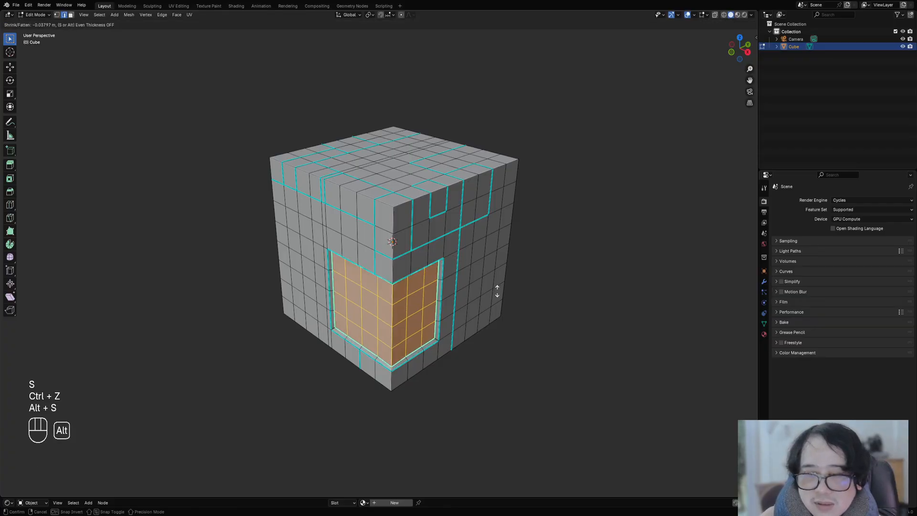
{"action": "key", "text": "s"}
{"action": "left_click", "coordinate": [497, 291]}
- Clear the selection, select the sharp-bounded frame around the recess plus its two adjoining lower faces, and inset it with outward depth
{"action": "key", "text": "alt+a"}
{"action": "middle_click_drag", "start_coordinate": [473, 246], "coordinate": [374, 322]}
{"action": "key", "text": "shift+f"}
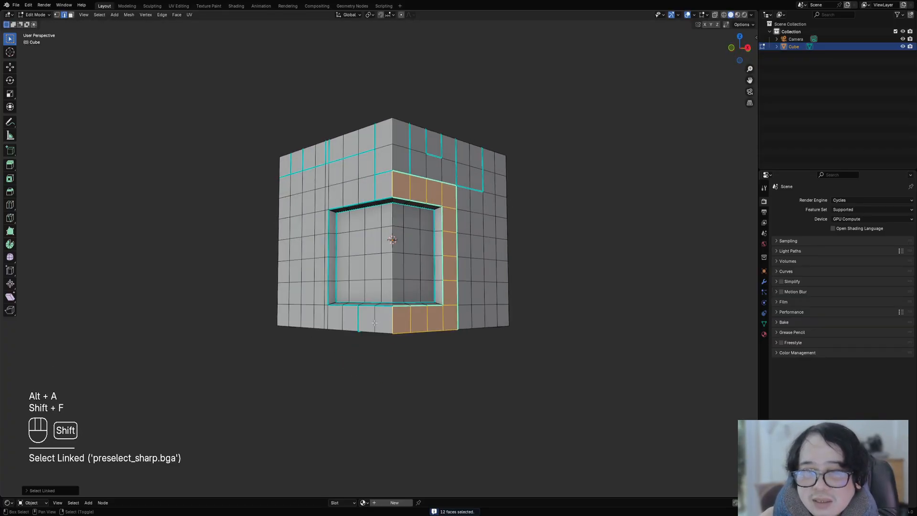
{"action": "key", "text": "shift+f"}
{"action": "key", "text": "i"}
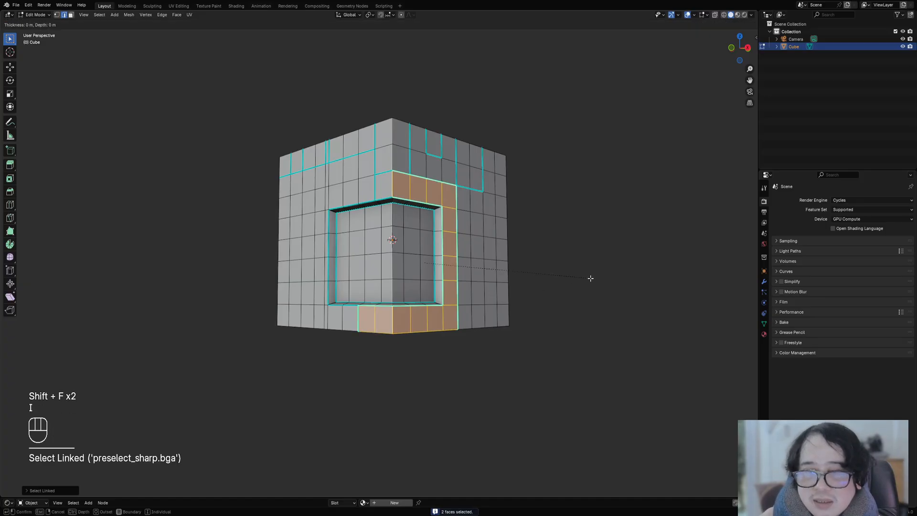
{"action": "left_click", "coordinate": [591, 287]}
- Examine the raised frame in Object Mode, return to Edit Mode and look over the cube's other sides
{"action": "middle_click_drag", "start_coordinate": [454, 190], "coordinate": [466, 242]}
{"action": "key", "text": "Tab"}
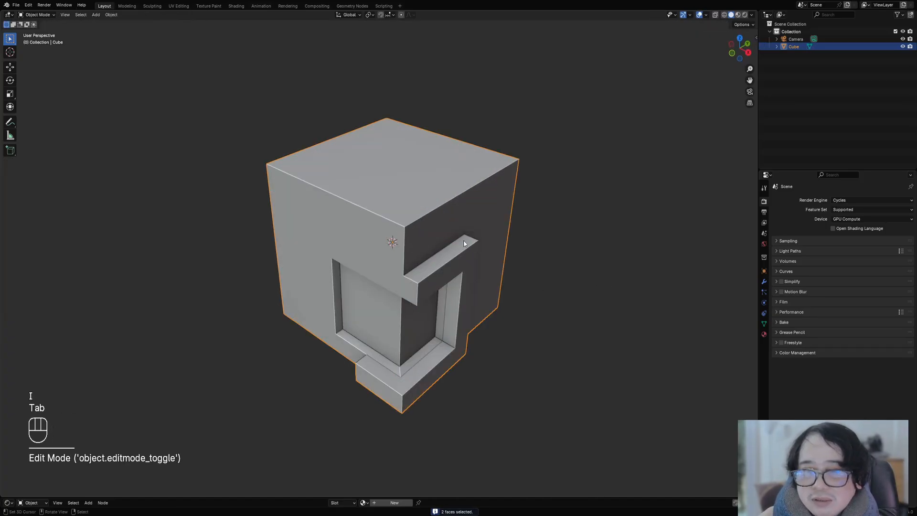
{"action": "scroll", "coordinate": [465, 243], "scroll_direction": "down", "scroll_amount": 3}
{"action": "mouse_move", "coordinate": [517, 263]}
{"action": "middle_mouse_down"}
{"action": "mouse_move", "coordinate": [494, 270]}
{"action": "mouse_move", "coordinate": [516, 268]}
{"action": "middle_mouse_up"}
{"action": "key", "text": "Tab"}
{"action": "scroll", "coordinate": [516, 268], "scroll_direction": "up", "scroll_amount": 3}
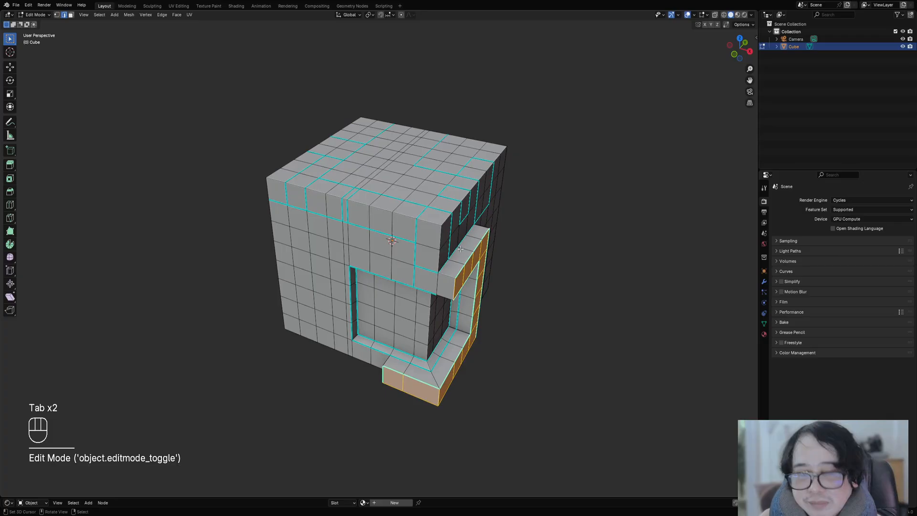
{"action": "middle_click_drag", "start_coordinate": [460, 249], "coordinate": [485, 242]}
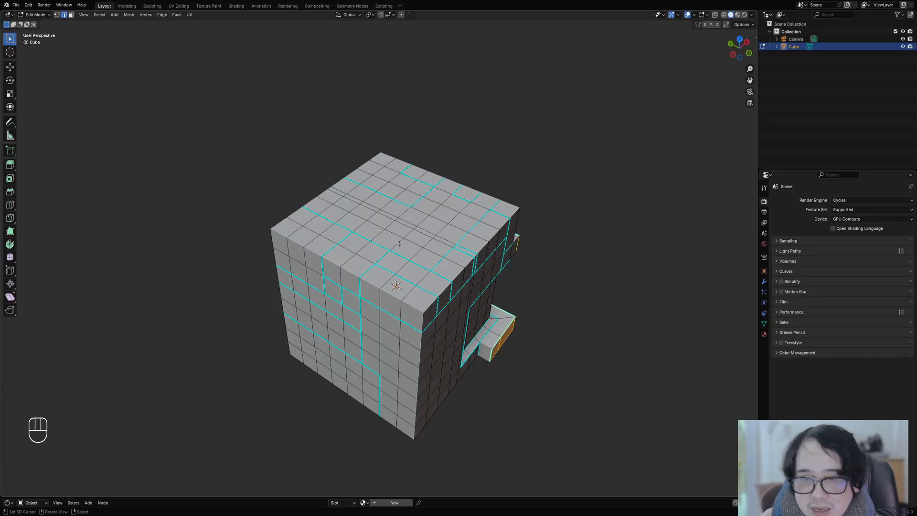
{"action": "middle_click_drag", "start_coordinate": [650, 259], "coordinate": [502, 264]}
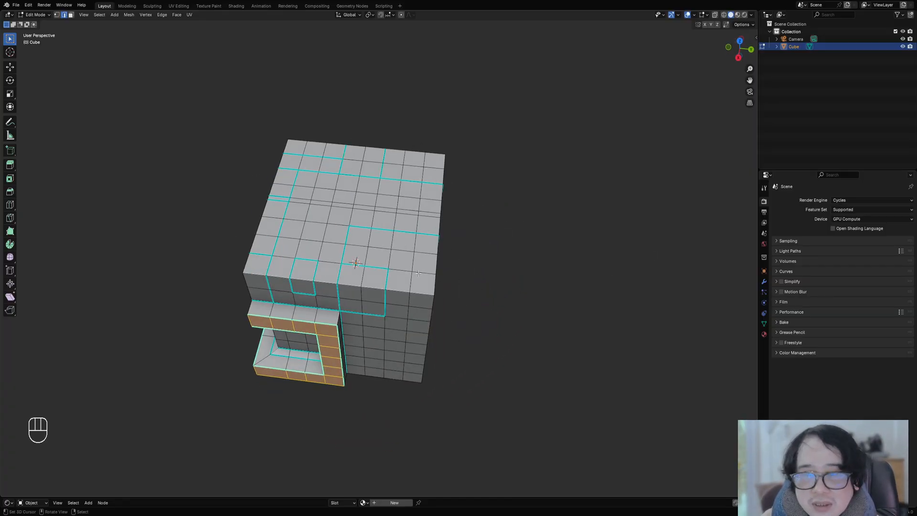
{"action": "middle_click_drag", "start_coordinate": [418, 274], "coordinate": [415, 237]}
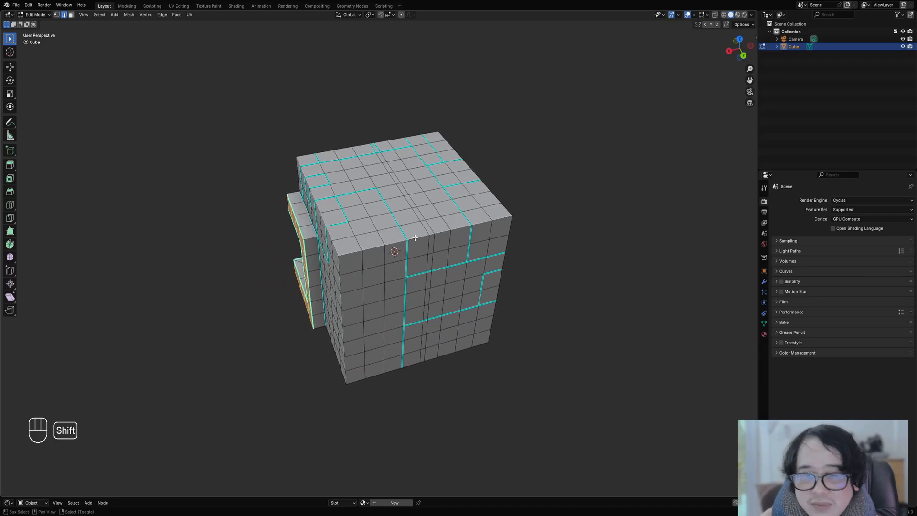
{"action": "middle_click_drag", "start_coordinate": [291, 313], "coordinate": [546, 289]}
- Select several sharp-bounded face regions around the cube with Select Linked, and clear the selection
{"action": "key", "text": "alt+a"}
{"action": "key", "text": "shift+f"}
{"action": "key", "text": "shift+f"}
{"action": "key", "text": "shift+f"}
{"action": "key", "text": "shift+f"}
{"action": "key", "text": "shift+f"}
{"action": "key", "text": "shift+f"}
{"action": "key", "text": "alt+a"}
- Return to Object Mode, delete the panelled cube and add a new mesh cube
{"action": "key", "text": "Tab"}
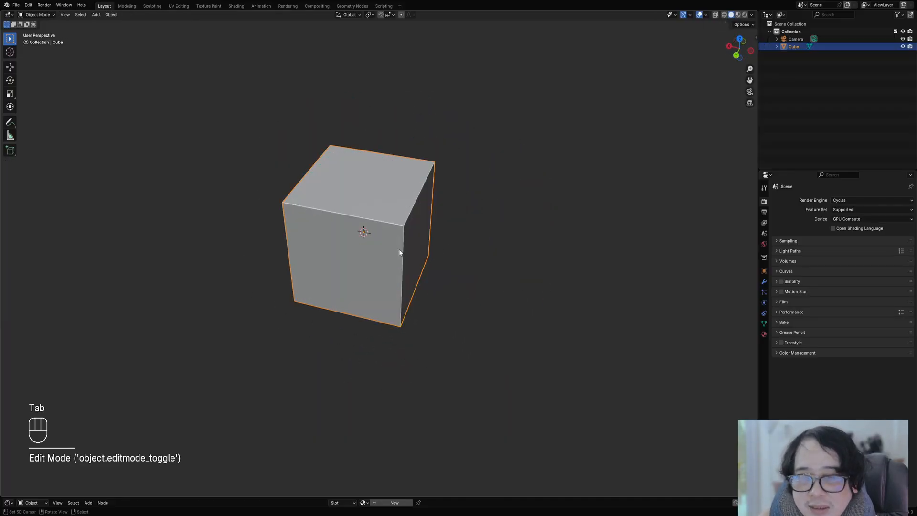
{"action": "mouse_move", "coordinate": [400, 248]}
{"action": "middle_mouse_down"}
{"action": "mouse_move", "coordinate": [515, 259]}
{"action": "mouse_move", "coordinate": [413, 245]}
{"action": "middle_mouse_up"}
{"action": "key", "text": "x"}
{"action": "left_click", "coordinate": [414, 245]}
{"action": "key", "text": "shift+a"}
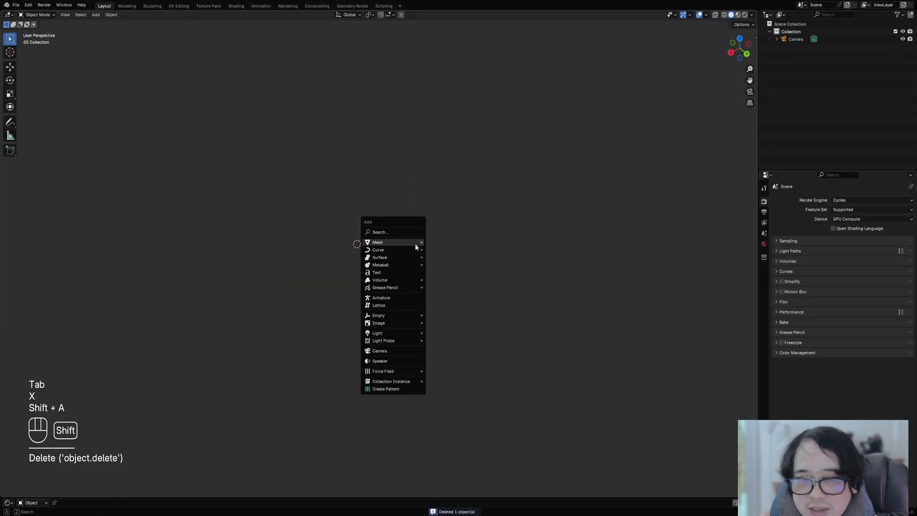
{"action": "mouse_move", "coordinate": [414, 243]}
{"action": "left_click", "coordinate": [444, 280]}
- Subdivide all faces of the new cube three times in Edit Mode and clear the selection
{"action": "key", "text": "Tab"}
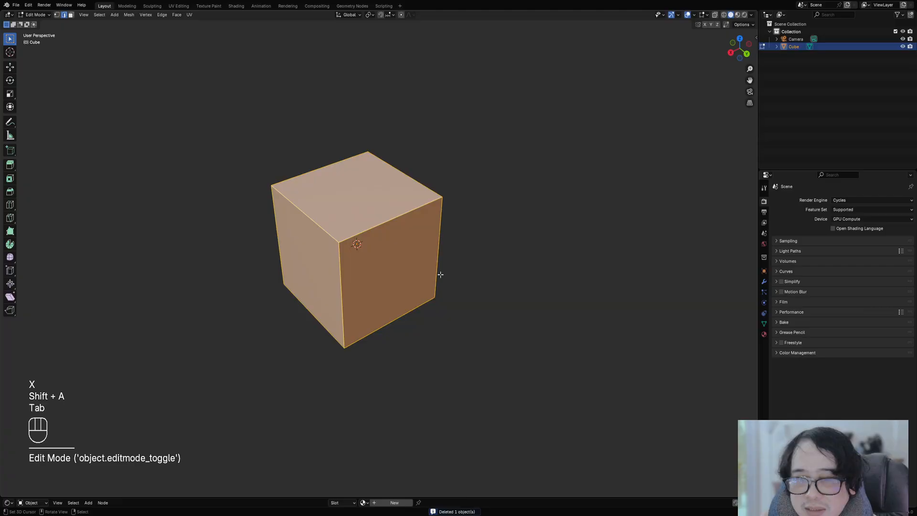
{"action": "key", "text": "w"}
{"action": "key", "text": "w"}
{"action": "key", "text": "w"}
{"action": "middle_click_drag", "start_coordinate": [286, 303], "coordinate": [342, 310], "text": "shift"}
{"action": "key", "text": "alt+a"}
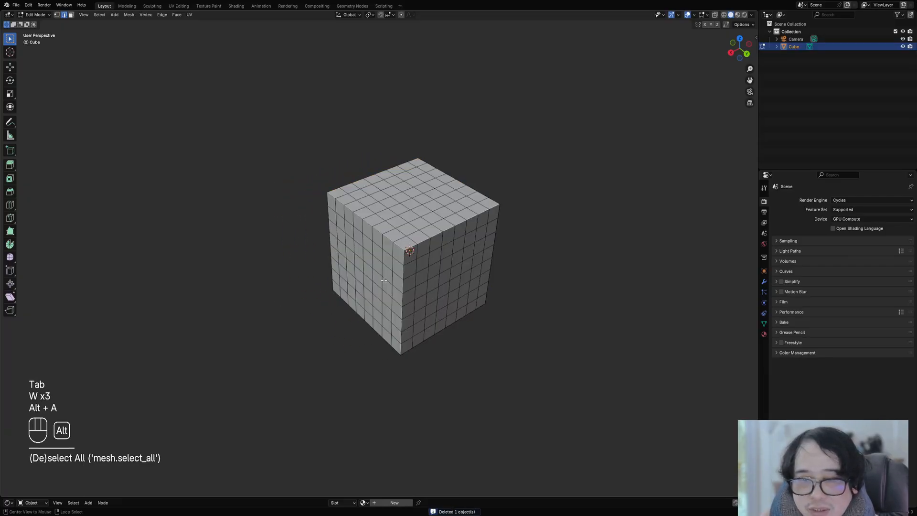
- Select all linked faces of the subdivided cube with the hover-based Select Linked, and clear the selection
{"action": "key", "text": "ctrl+shift+f"}
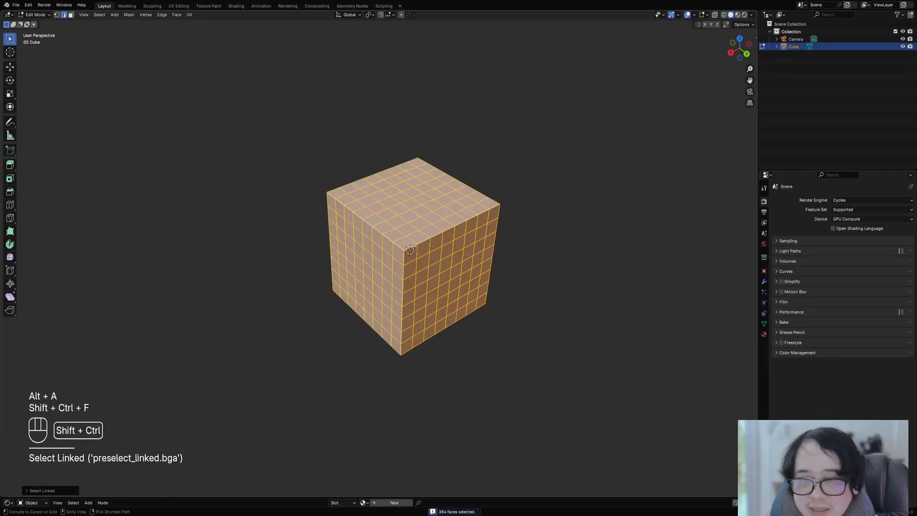
{"action": "key", "text": "alt+a"}
{"action": "key", "text": "Tab"}
{"action": "key", "text": "Tab"}
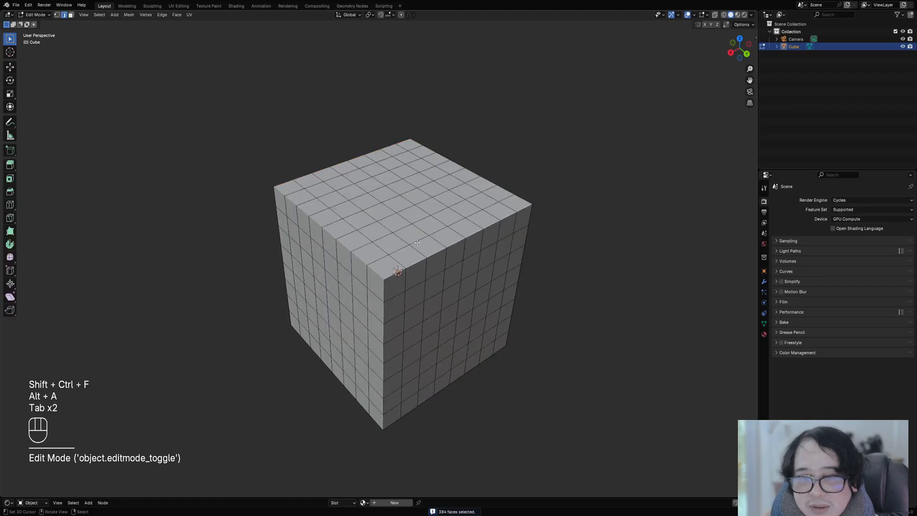
- Select the whole mesh and run Random Panels in Object Mode with the preset "square 100 perc angle"
{"action": "key", "text": "a"}
{"action": "key", "text": "Tab"}
{"action": "key", "text": "shift+q"}
{"action": "left_click", "coordinate": [445, 205]}
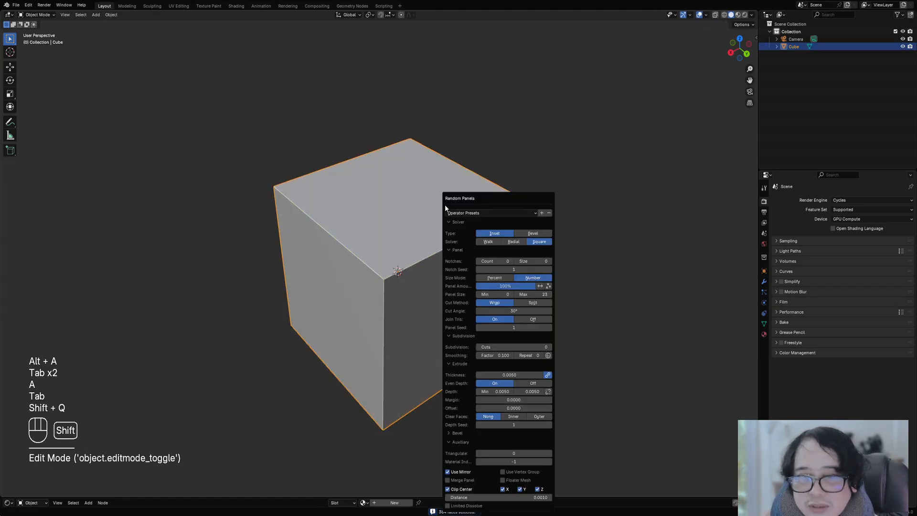
{"action": "left_click", "coordinate": [484, 214]}
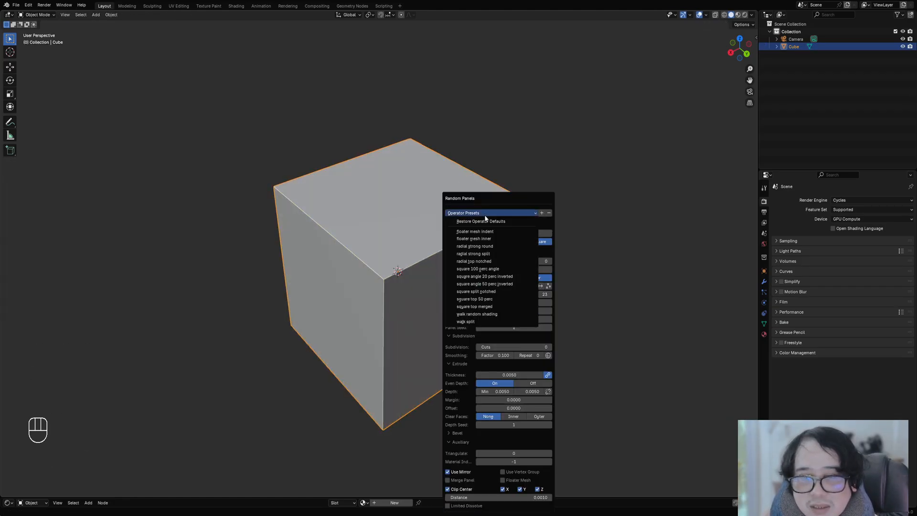
{"action": "left_click", "coordinate": [484, 269]}
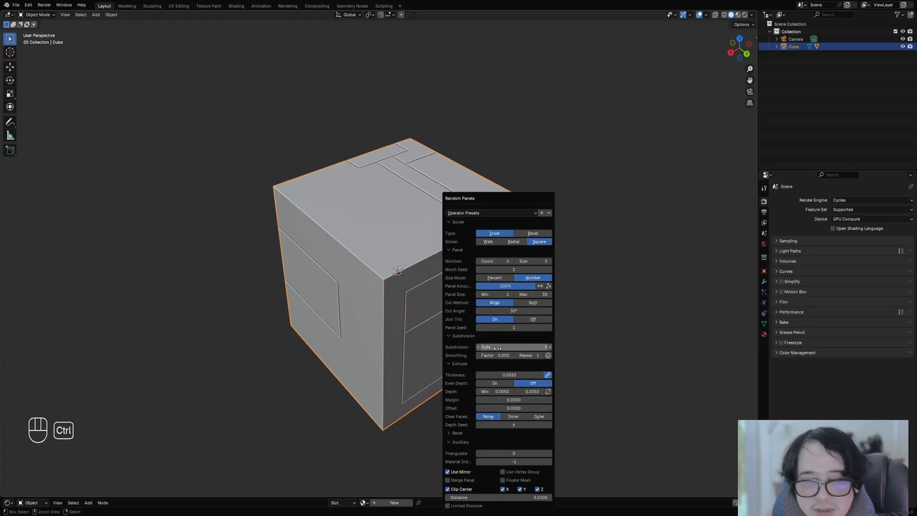
- Set the panels' subdivision cuts to 1 and maximum depth to 0.0650, and turn Even Depth on
{"action": "scroll", "coordinate": [497, 348], "scroll_direction": "up", "scroll_amount": 2, "text": "ctrl"}
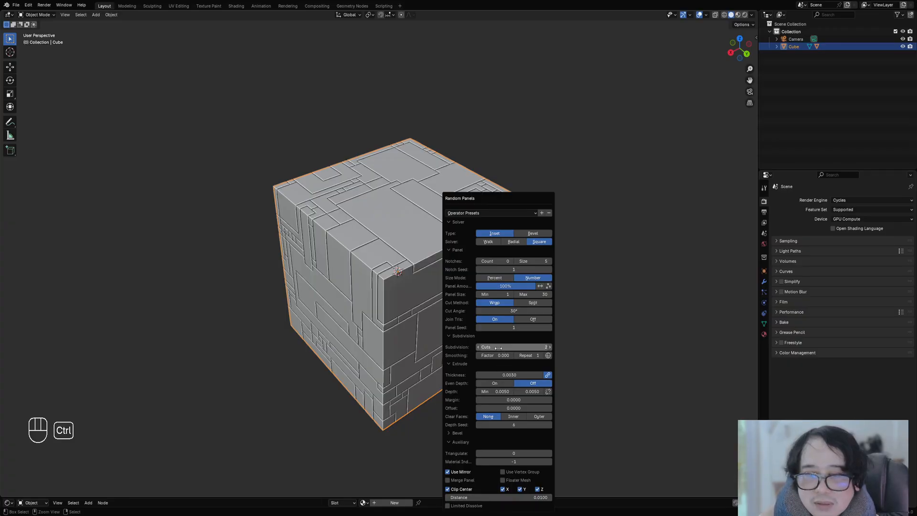
{"action": "scroll", "coordinate": [498, 348], "scroll_direction": "up", "scroll_amount": 3, "text": "ctrl"}
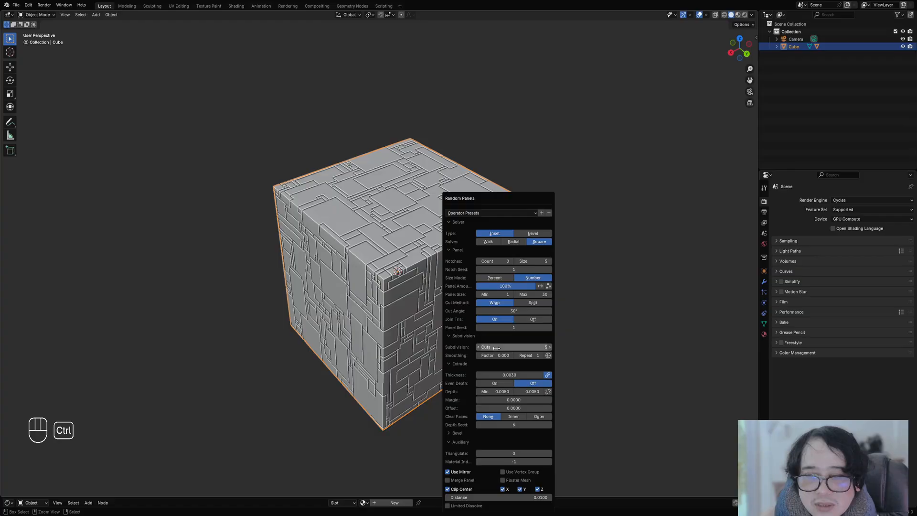
{"action": "scroll", "coordinate": [476, 346], "scroll_direction": "down", "scroll_amount": 3, "text": "ctrl"}
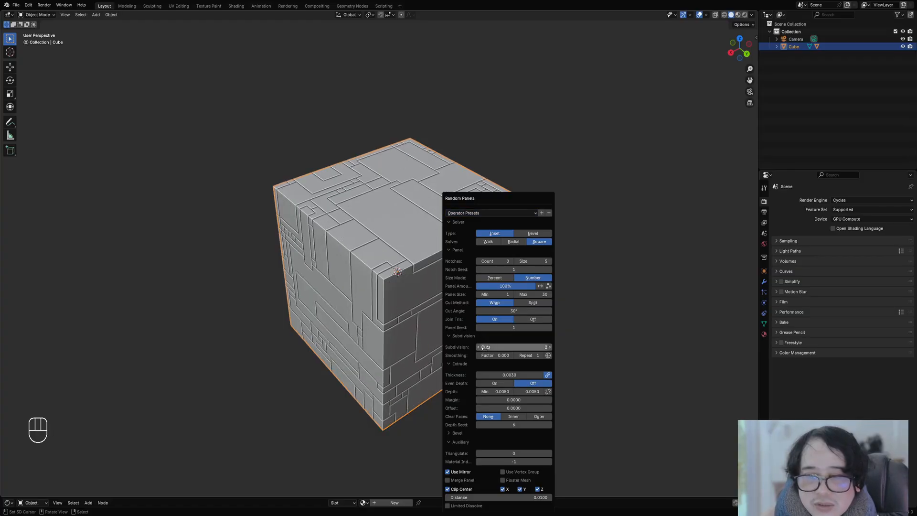
{"action": "scroll", "coordinate": [485, 347], "scroll_direction": "down", "scroll_amount": 1, "text": "ctrl"}
{"action": "left_click_drag", "start_coordinate": [533, 391], "coordinate": [552, 391]}
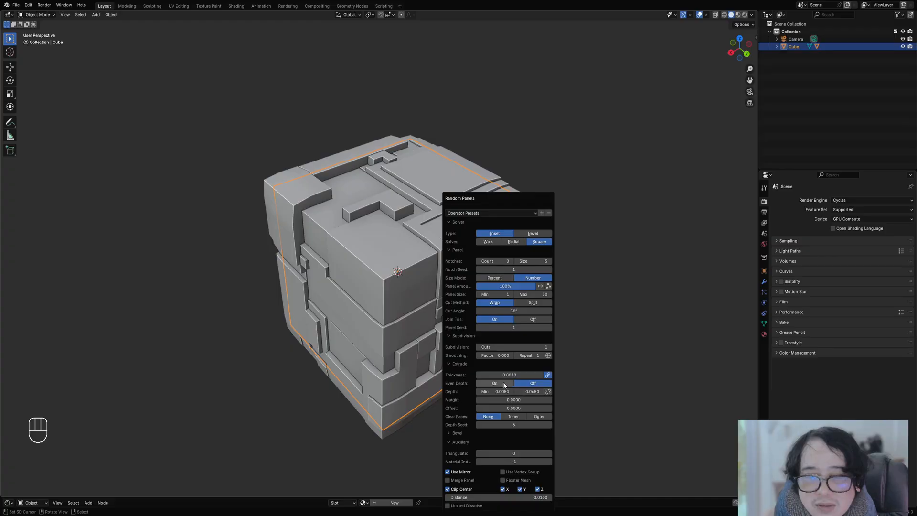
{"action": "left_click", "coordinate": [503, 382]}
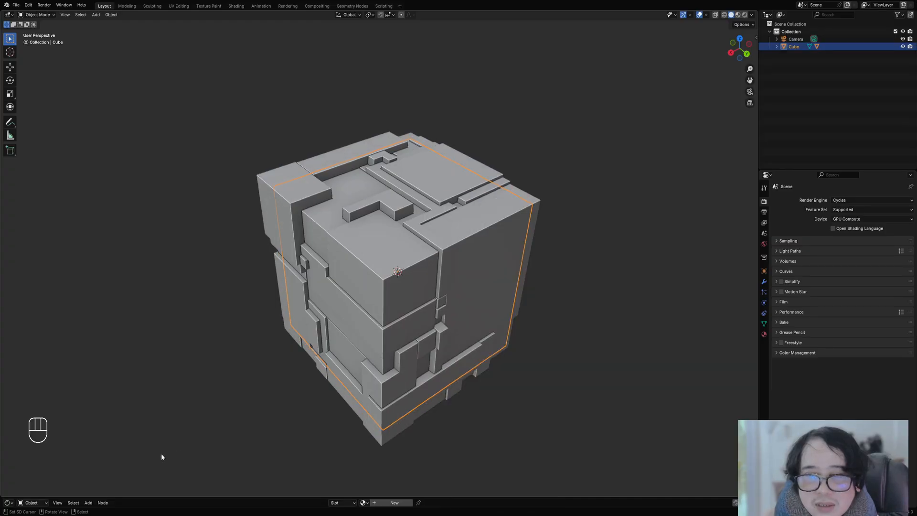
- Select the generated random panel object and check its mesh briefly in Edit Mode
{"action": "middle_click_drag", "start_coordinate": [159, 454], "coordinate": [432, 277]}
{"action": "left_click", "coordinate": [448, 308]}
{"action": "key", "text": "Tab"}
{"action": "key", "text": "Tab"}
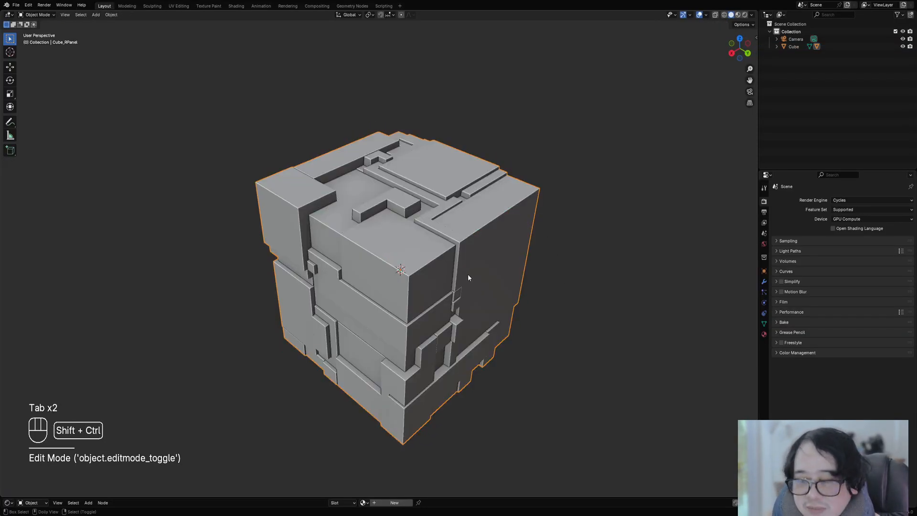
- Deselect all faces of the random panel mesh in Edit Mode and return to Object Mode
{"action": "key", "text": "shift+ctrl+a"}
{"action": "key", "text": "Tab"}
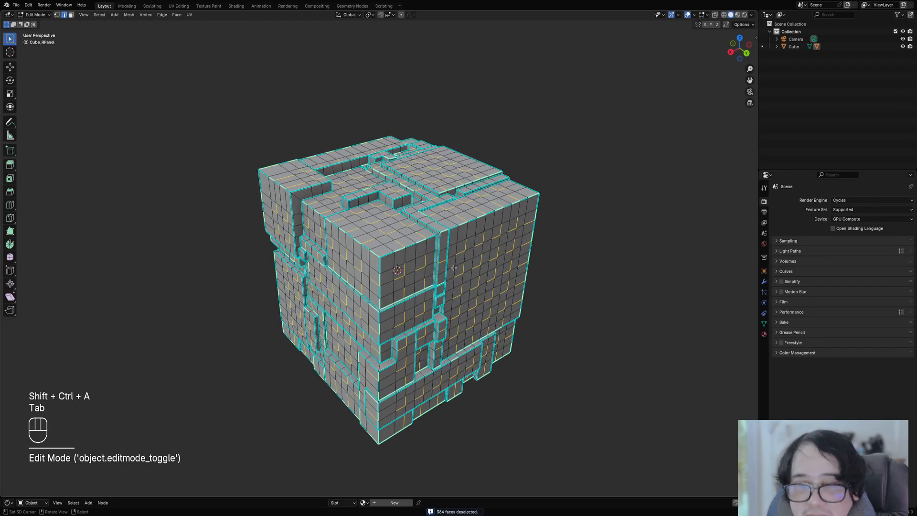
{"action": "key", "text": "alt+a"}
{"action": "key", "text": "Tab"}
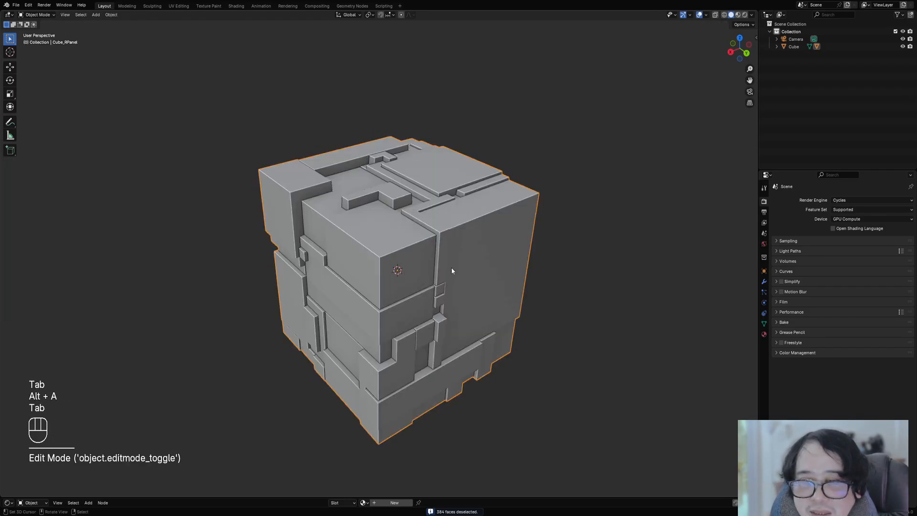
- Select a sharp-bounded face region, clear it, select several whole panels with the hover-based Select Linked, and clear the selection again
{"action": "key", "text": "shift+f"}
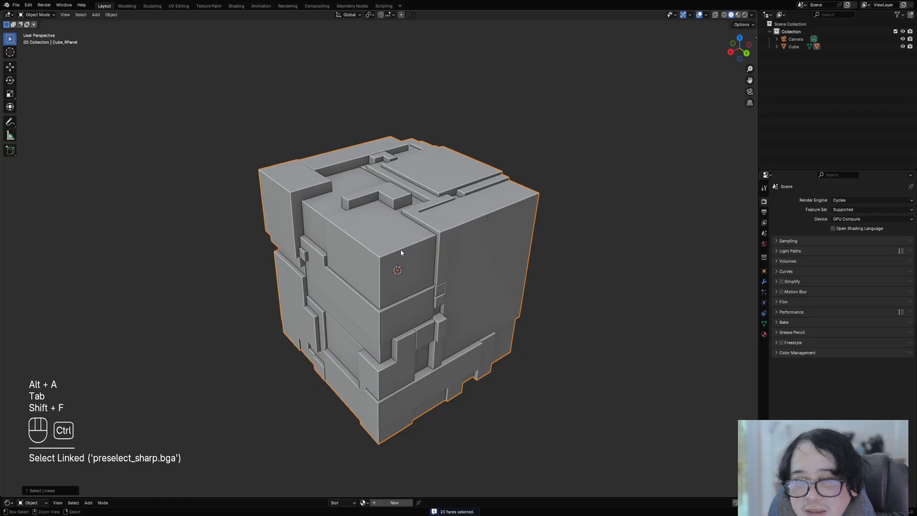
{"action": "key", "text": "shift+ctrl+a"}
{"action": "key", "text": "shift+ctrl+f"}
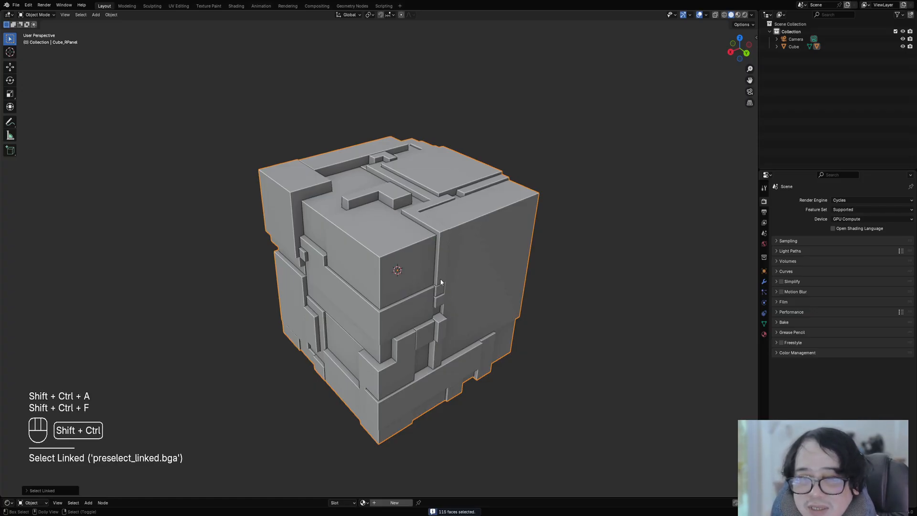
{"action": "key", "text": "shift+ctrl+f"}
{"action": "key", "text": "shift+ctrl+f"}
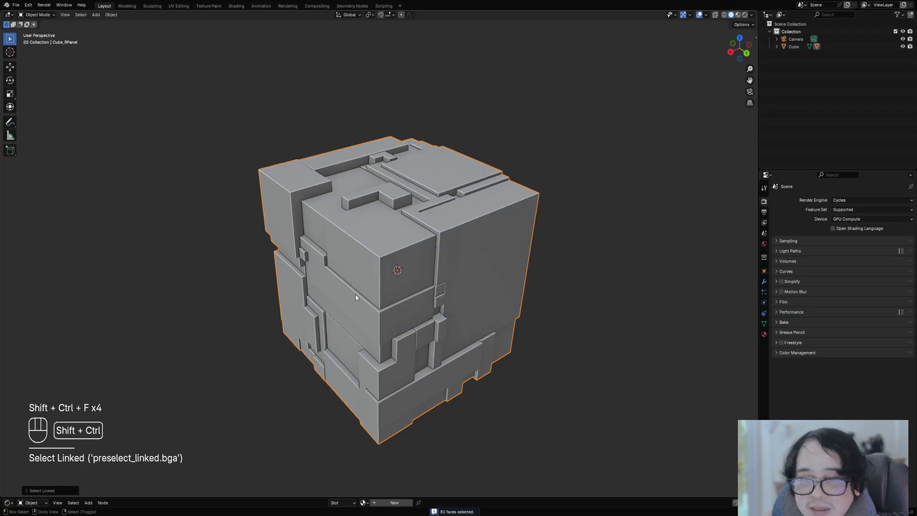
{"action": "key", "text": "shift+ctrl+f"}
{"action": "middle_click_drag", "start_coordinate": [422, 211], "coordinate": [440, 219]}
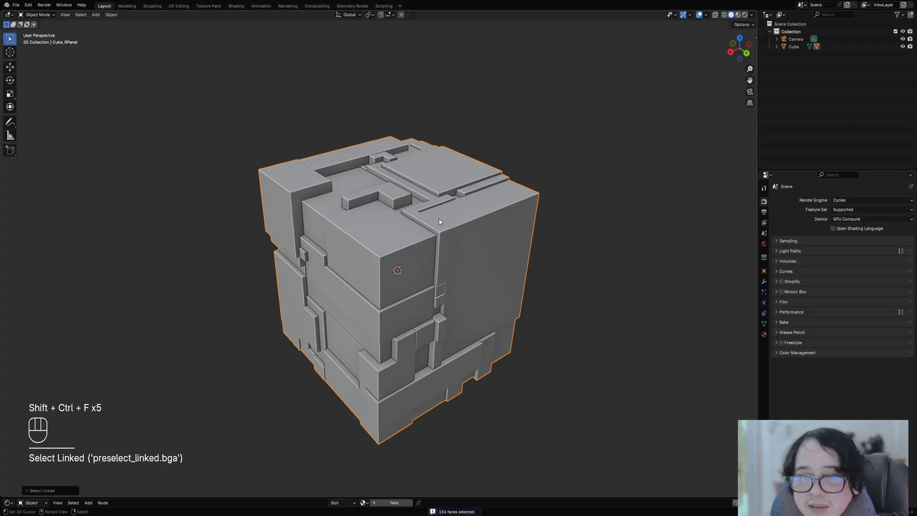
{"action": "key", "text": "Tab"}
{"action": "key", "text": "alt+a"}
{"action": "key", "text": "Tab"}
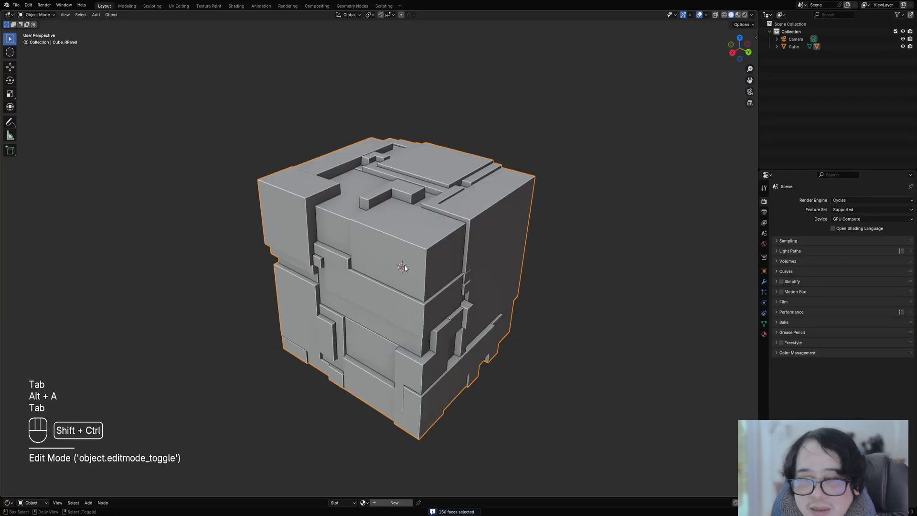
- Run Select Linked on the upper front corner panel and enable Delete Linked to remove that panel
{"action": "key", "text": "shift+ctrl+f"}
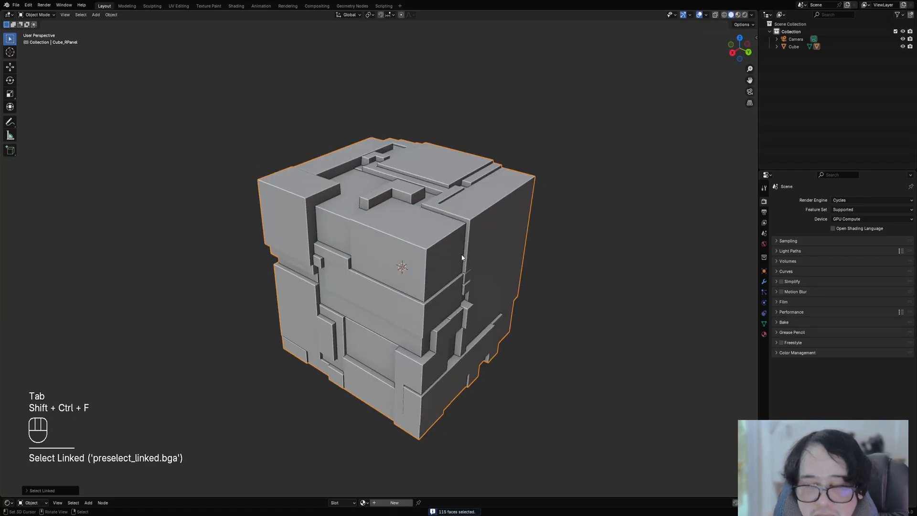
{"action": "key", "text": "F9"}
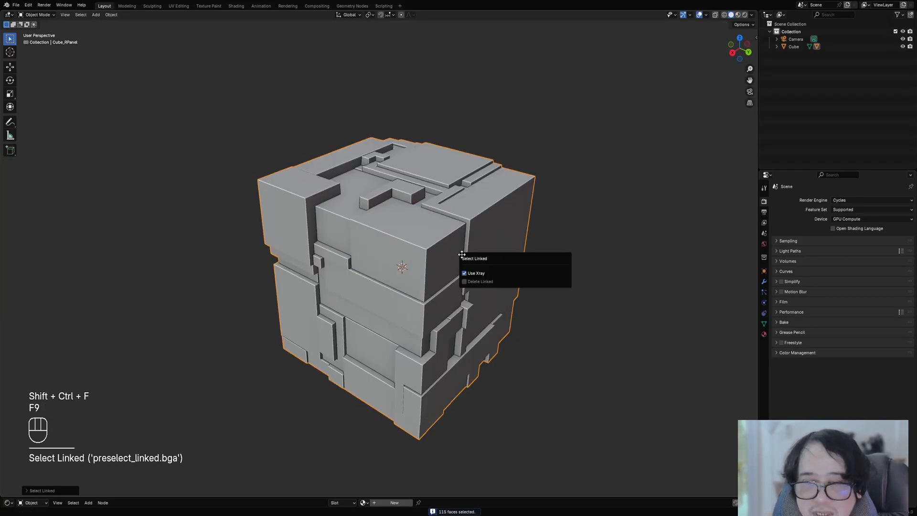
{"action": "left_click", "coordinate": [472, 281]}
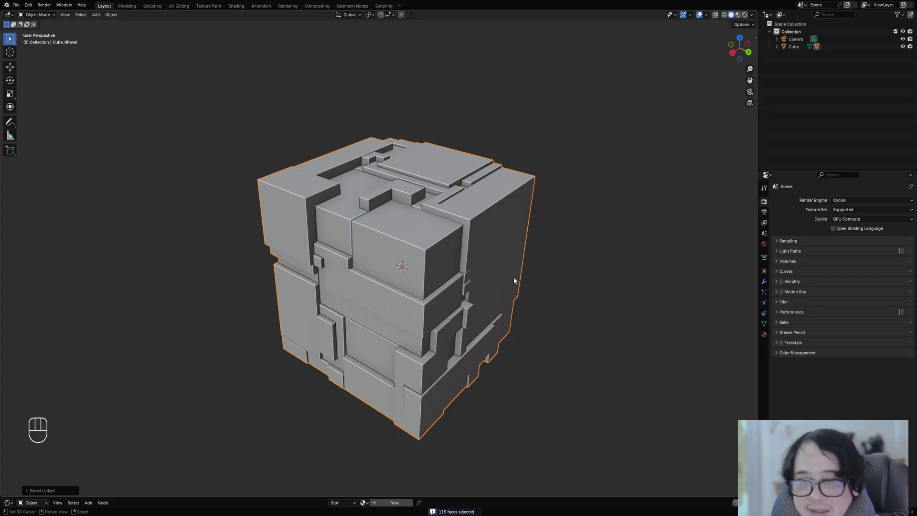
{"action": "mouse_move", "coordinate": [514, 277]}
{"action": "middle_mouse_down"}
{"action": "mouse_move", "coordinate": [491, 259]}
{"action": "mouse_move", "coordinate": [515, 273]}
{"action": "middle_mouse_up"}
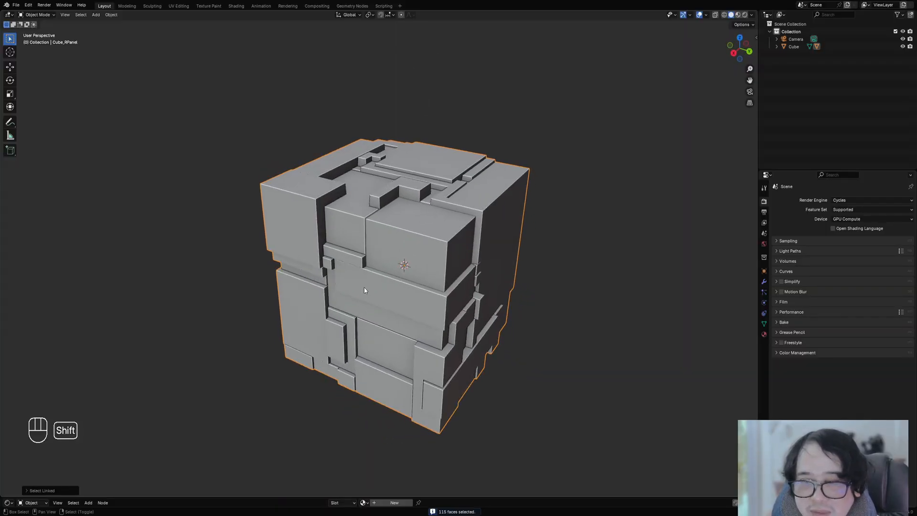
- Select two face regions on the panel mesh with the sharp-limited Select Linked, and clear the selection
{"action": "key", "text": "shift+f"}
{"action": "key", "text": "shift+f"}
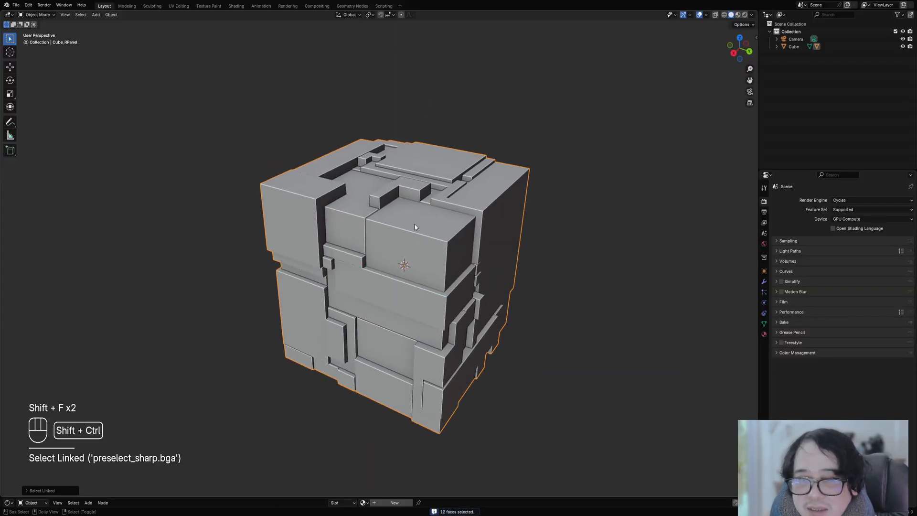
{"action": "key", "text": "ctrl+shift+a"}
- Delete panels on several sides of the cube with the hover-based Select Linked using its Delete Linked option
{"action": "key", "text": "ctrl+shift+f"}
{"action": "mouse_move", "coordinate": [368, 259]}
{"action": "middle_mouse_down"}
{"action": "mouse_move", "coordinate": [438, 242]}
{"action": "mouse_move", "coordinate": [458, 287]}
{"action": "mouse_move", "coordinate": [406, 228]}
{"action": "mouse_move", "coordinate": [382, 273]}
{"action": "mouse_move", "coordinate": [381, 259]}
{"action": "middle_mouse_up"}
{"action": "key", "text": "ctrl+shift+f"}
{"action": "key", "text": "ctrl+shift+f"}
{"action": "key", "text": "ctrl+shift+f"}
{"action": "middle_click_drag", "start_coordinate": [267, 301], "coordinate": [317, 296]}
{"action": "key", "text": "ctrl+shift+f"}
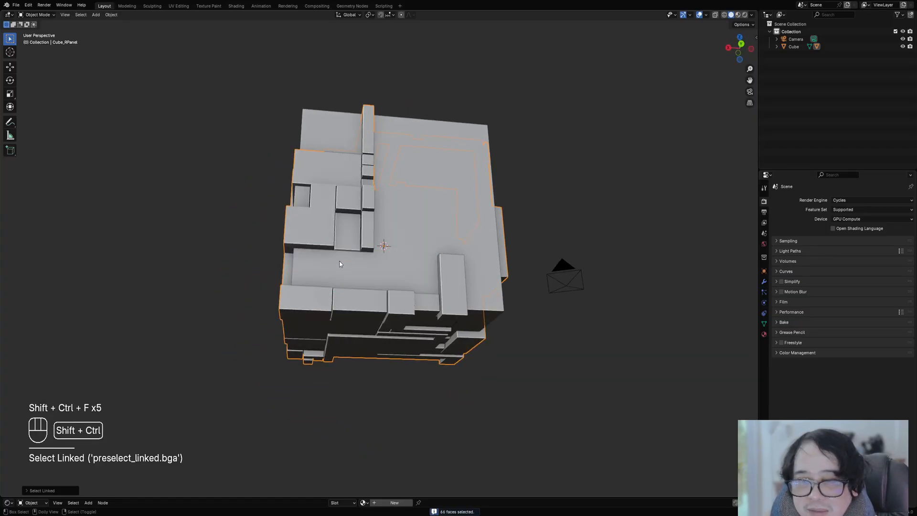
{"action": "middle_click_drag", "start_coordinate": [339, 261], "coordinate": [377, 312]}
{"action": "middle_click_drag", "start_coordinate": [408, 342], "coordinate": [333, 317]}
{"action": "key", "text": "ctrl+shift+f"}
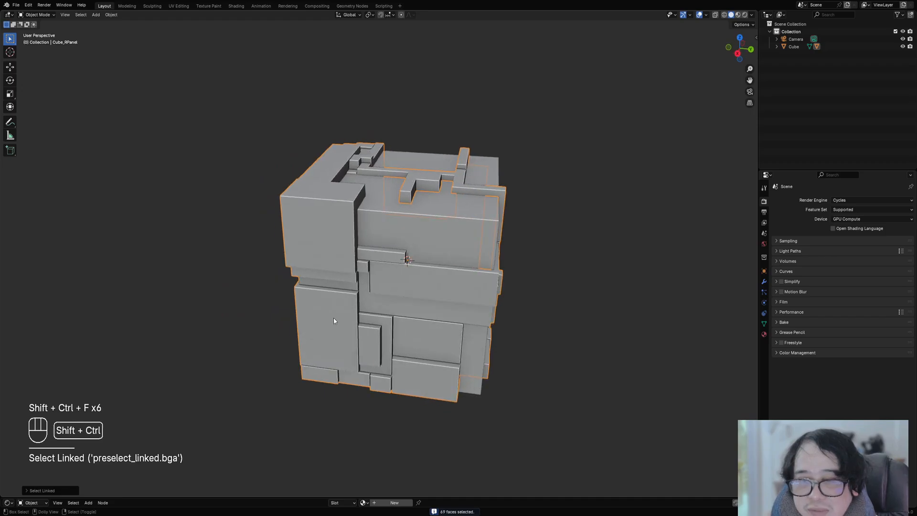
{"action": "key", "text": "ctrl+shift+f"}
{"action": "key", "text": "ctrl+shift+f"}
{"action": "middle_click_drag", "start_coordinate": [320, 225], "coordinate": [442, 219]}
{"action": "key", "text": "ctrl+shift+f"}
- Undo the series of linked panel deletions around the cube
{"action": "key", "text": "ctrl+z"}
{"action": "key", "text": "ctrl+z"}
{"action": "key", "text": "ctrl+z"}
{"action": "key", "text": "ctrl+z"}
{"action": "key", "text": "ctrl+z"}
{"action": "key", "text": "ctrl+z"}
{"action": "key", "text": "ctrl+z"}
{"action": "middle_click_drag", "start_coordinate": [531, 263], "coordinate": [394, 247]}
{"action": "key", "text": "ctrl+z"}
{"action": "key", "text": "ctrl+z"}
{"action": "key", "text": "ctrl+z"}
{"action": "key", "text": "ctrl+z"}
- Delete several panels on the cube's top and sides with the hover-based Select Linked, exposing the base cube
{"action": "key", "text": "ctrl+shift+f"}
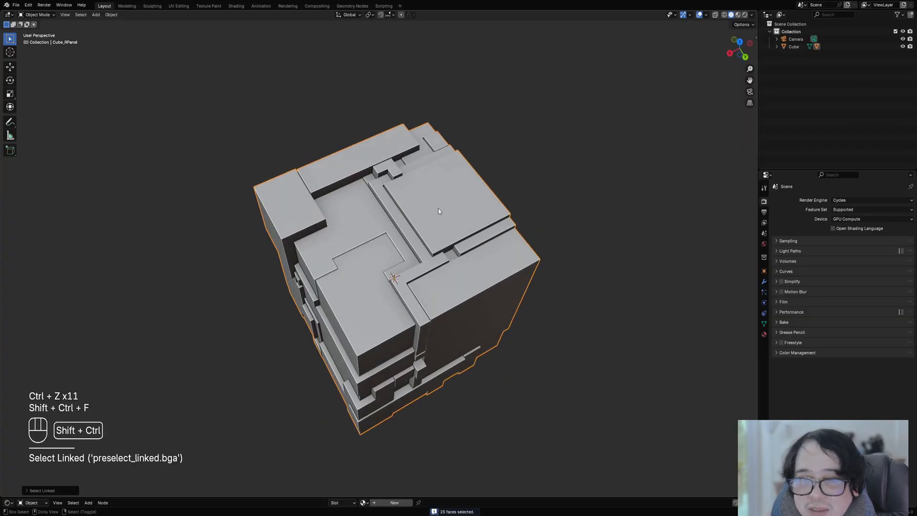
{"action": "key", "text": "ctrl+shift+f"}
{"action": "key", "text": "ctrl+shift+f"}
{"action": "middle_click_drag", "start_coordinate": [462, 305], "coordinate": [482, 267]}
{"action": "key", "text": "ctrl+shift+f"}
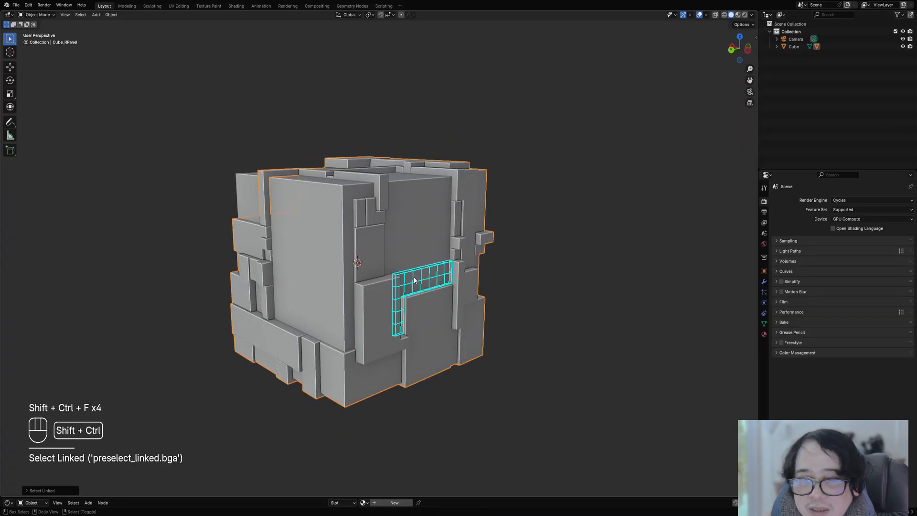
{"action": "middle_click_drag", "start_coordinate": [396, 305], "coordinate": [482, 268]}
{"action": "key", "text": "ctrl+shift+f"}
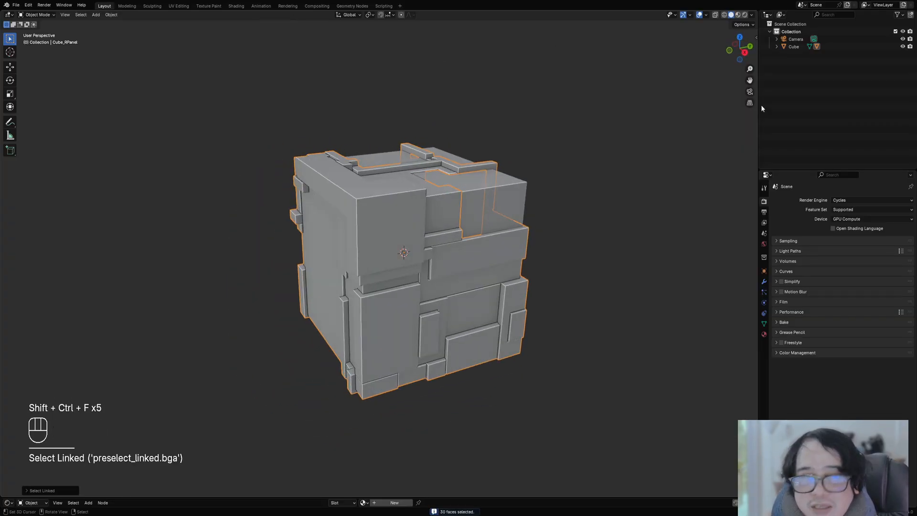
- Set the solid viewport shading color to Object, and make the random panel object the active selection
{"action": "left_click", "coordinate": [753, 15]}
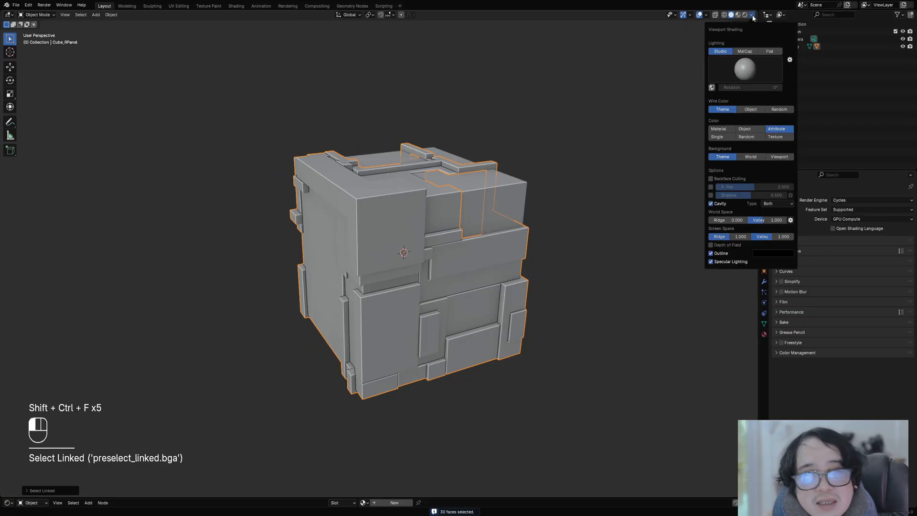
{"action": "left_click", "coordinate": [745, 128]}
{"action": "middle_click_drag", "start_coordinate": [561, 203], "coordinate": [414, 227]}
{"action": "left_click", "coordinate": [432, 188]}
{"action": "left_click", "coordinate": [410, 192]}
- Clear the mesh's face selection, and select the front corner panel's top and two side faces with the sharp-limited Select Linked
{"action": "key", "text": "Tab"}
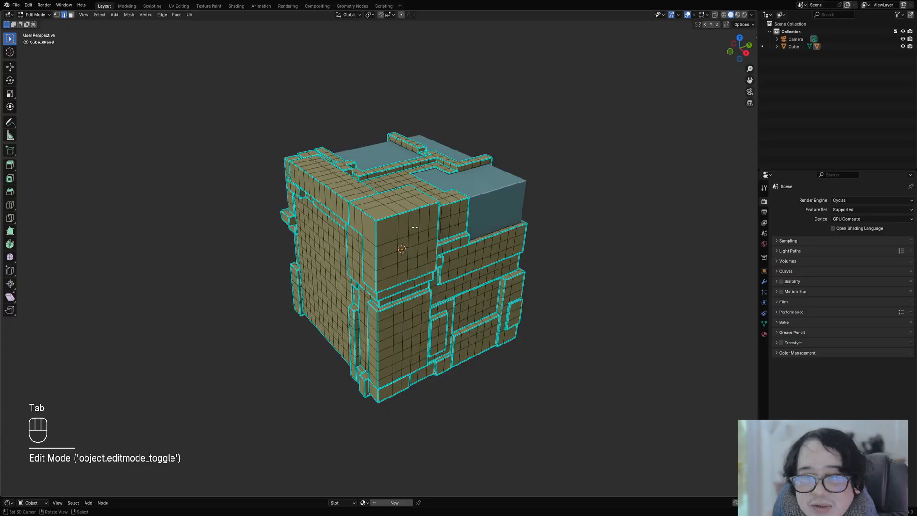
{"action": "key", "text": "alt+a"}
{"action": "key", "text": "Tab"}
{"action": "key", "text": "shift+f"}
{"action": "left_click", "coordinate": [405, 246], "text": "shift"}
{"action": "key", "text": "shift+f"}
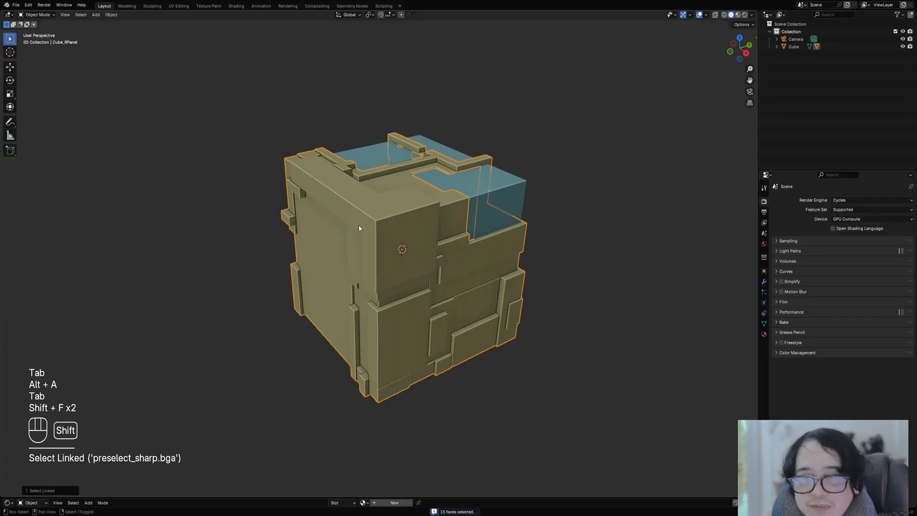
{"action": "key", "text": "shift+f"}
- Run Random Cells on the selected faces with the first emit size preset, and raise the subdivision cuts
{"action": "scroll", "coordinate": [532, 219], "scroll_direction": "up", "scroll_amount": 3}
{"action": "key", "text": "shift+q"}
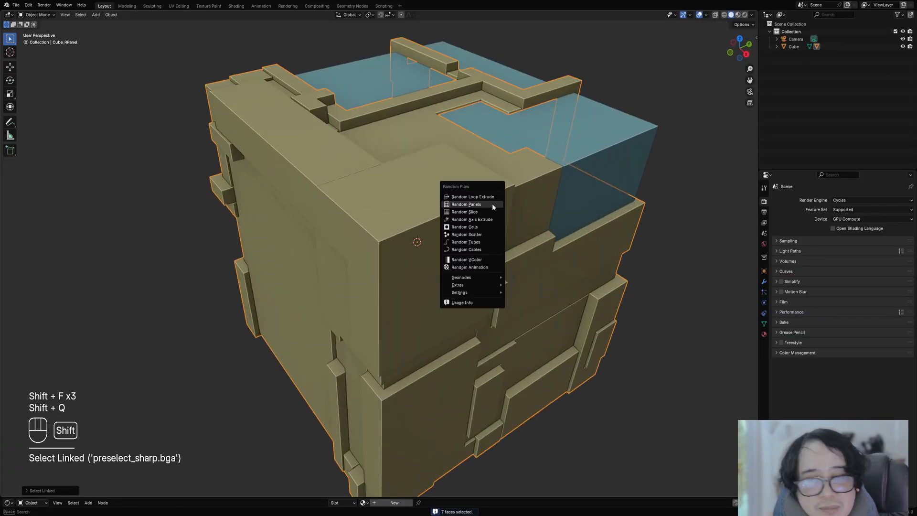
{"action": "left_click", "coordinate": [480, 227]}
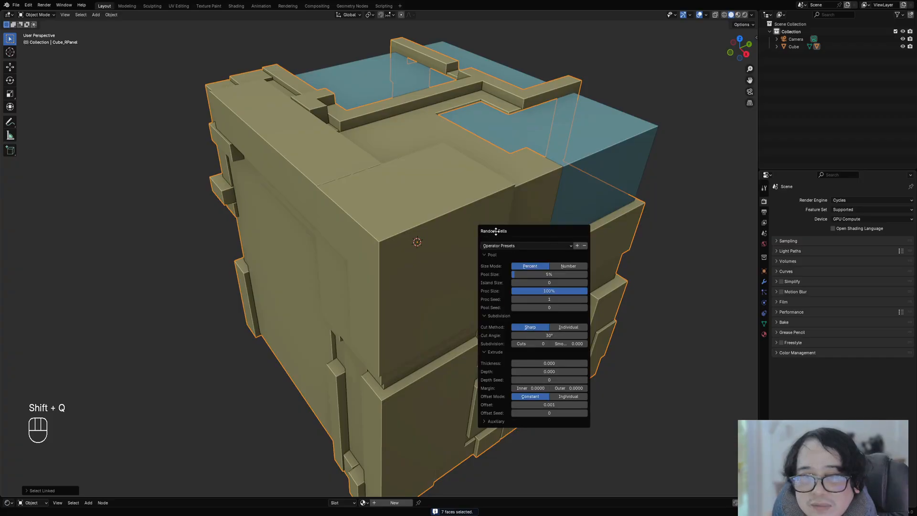
{"action": "left_click", "coordinate": [510, 245]}
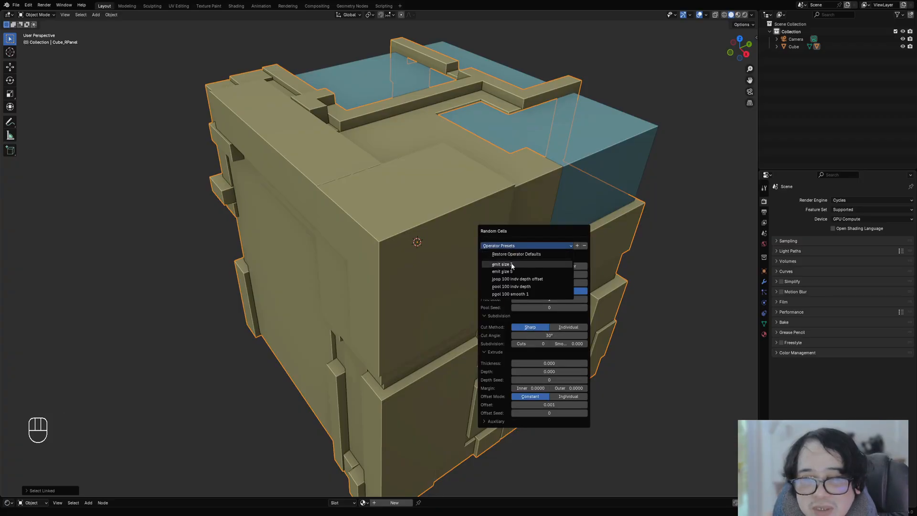
{"action": "left_click", "coordinate": [511, 264]}
{"action": "scroll", "coordinate": [538, 343], "scroll_direction": "up", "scroll_amount": 1, "text": "ctrl"}
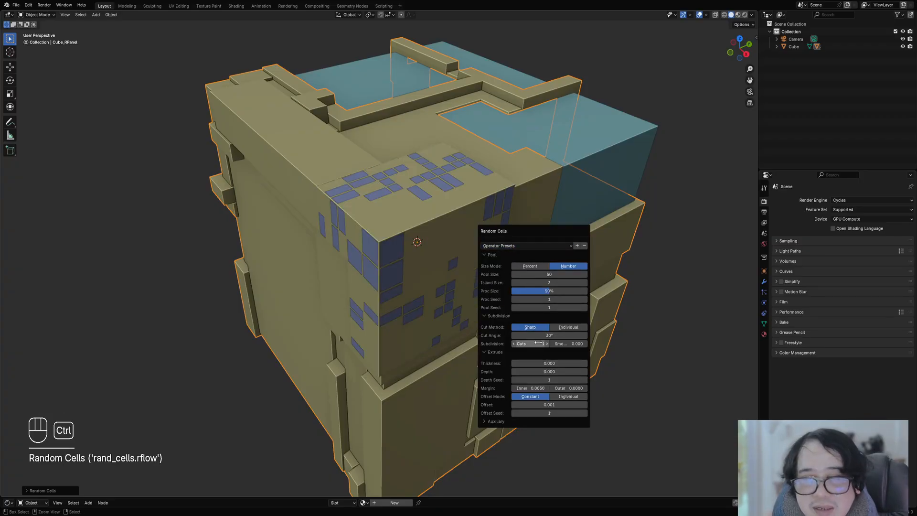
{"action": "scroll", "coordinate": [538, 344], "scroll_direction": "up", "scroll_amount": 3, "text": "ctrl"}
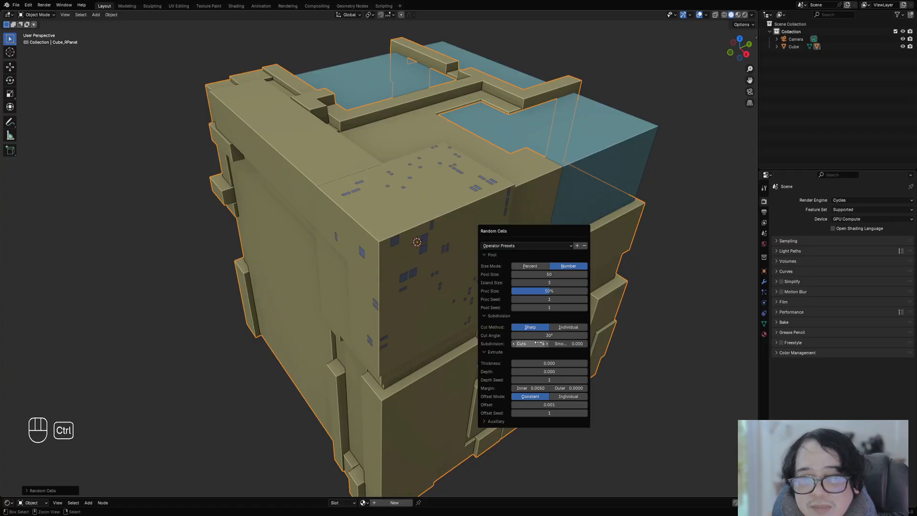
- Check the emissive cells on the corner panel in Rendered shading, and return to Solid shading
{"action": "mouse_move", "coordinate": [399, 313]}
{"action": "middle_mouse_down"}
{"action": "mouse_move", "coordinate": [469, 303]}
{"action": "mouse_move", "coordinate": [467, 270]}
{"action": "middle_mouse_up"}
{"action": "key", "text": "z"}
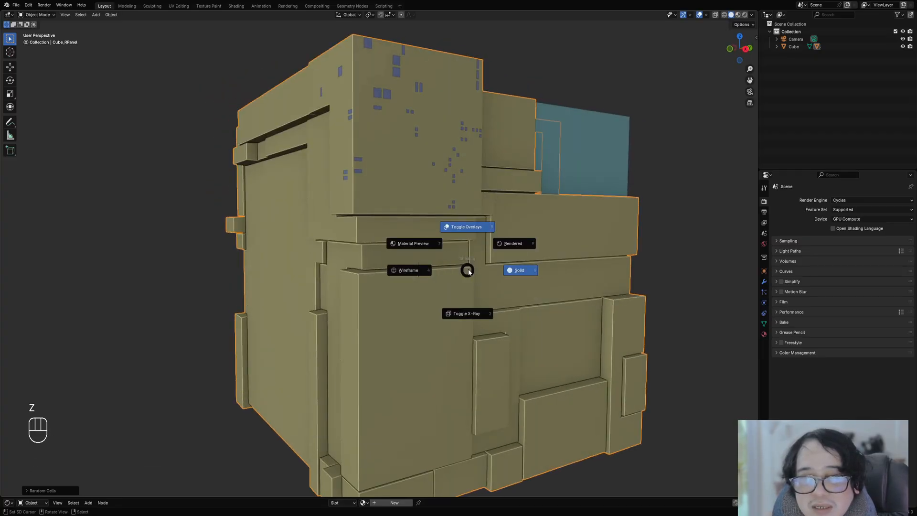
{"action": "left_click", "coordinate": [508, 246]}
{"action": "middle_click_drag", "start_coordinate": [497, 241], "coordinate": [499, 271]}
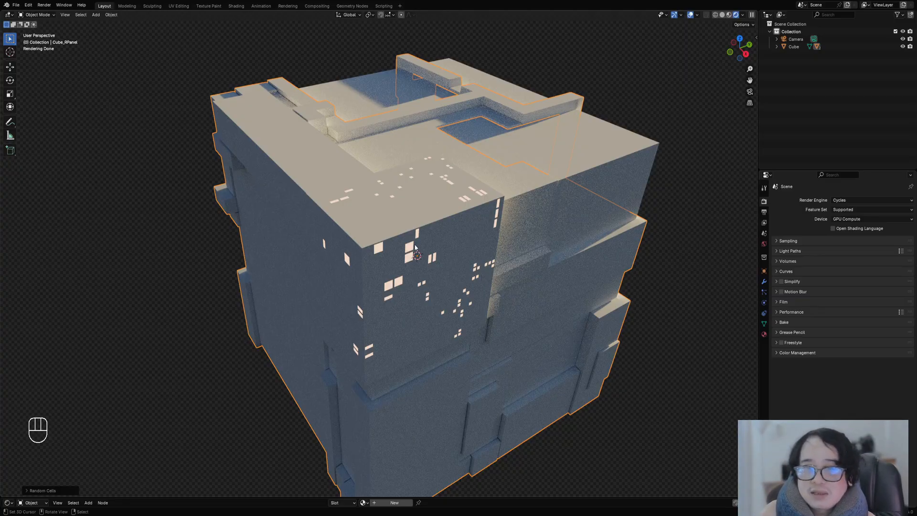
{"action": "scroll", "coordinate": [454, 256], "scroll_direction": "down", "scroll_amount": 2}
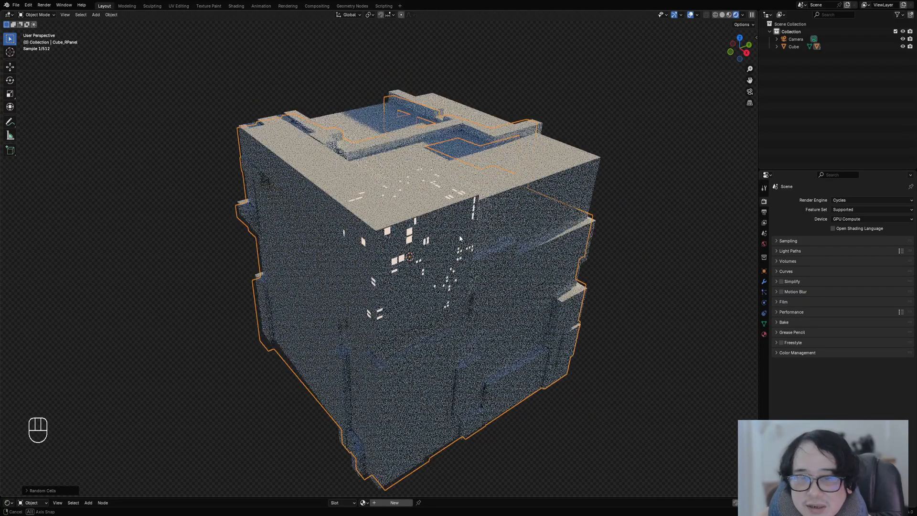
{"action": "key", "text": "z"}
{"action": "left_click", "coordinate": [525, 246]}
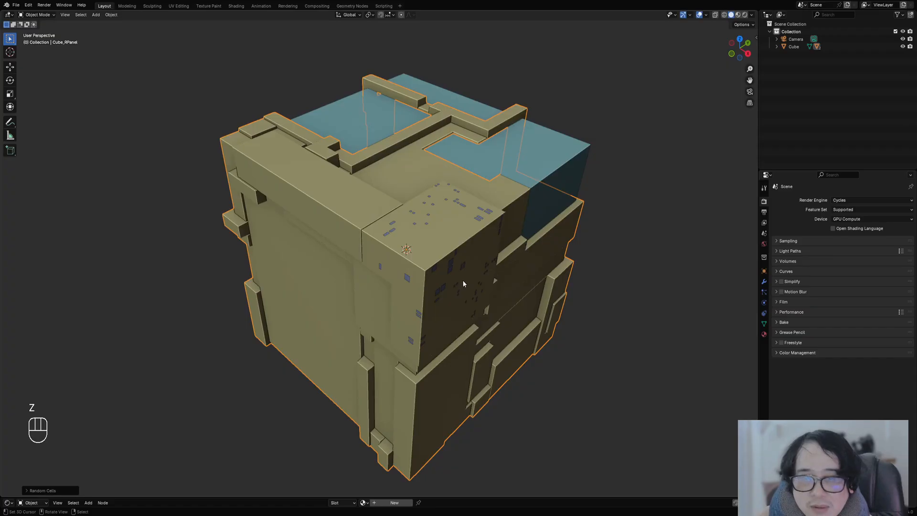
- Select the generated random cells object on the corner panel
{"action": "middle_click_drag", "start_coordinate": [463, 283], "coordinate": [453, 288]}
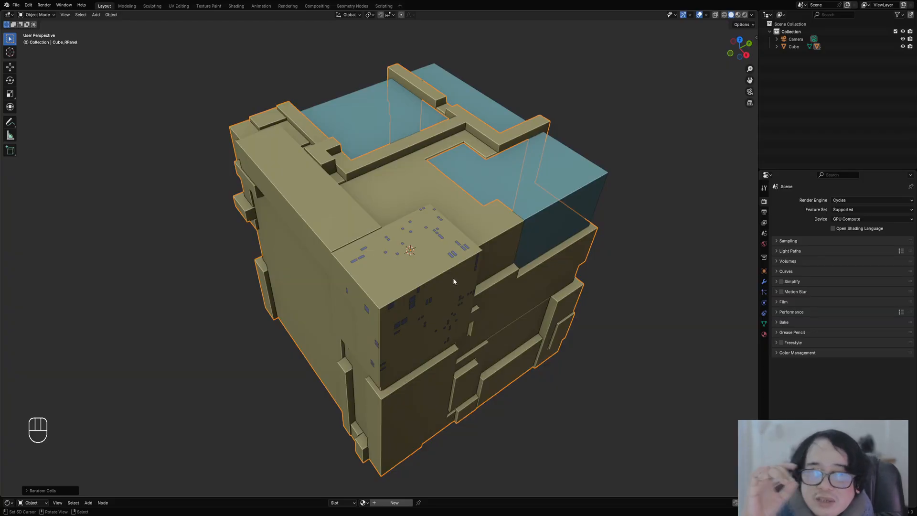
{"action": "scroll", "coordinate": [451, 268], "scroll_direction": "up", "scroll_amount": 2}
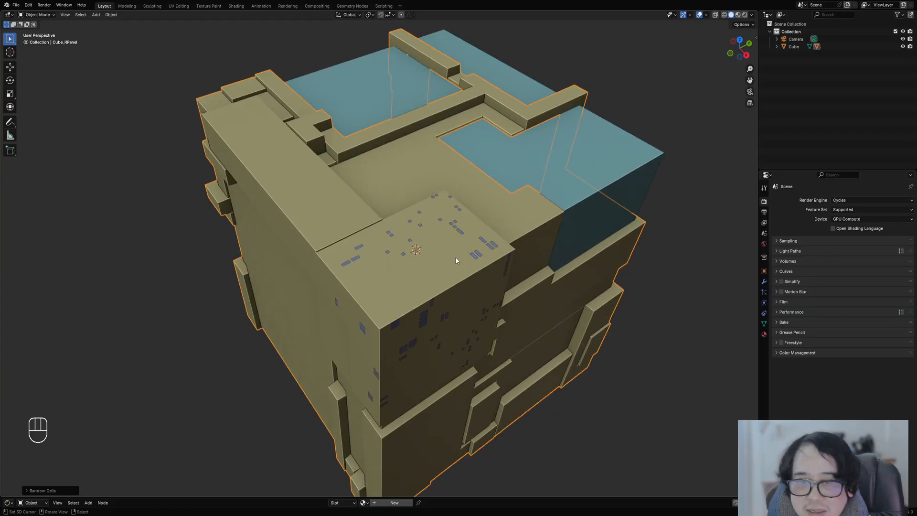
{"action": "left_click", "coordinate": [460, 229], "text": "alt"}
{"action": "middle_click_drag", "start_coordinate": [463, 242], "coordinate": [468, 271]}
{"action": "middle_click", "coordinate": [475, 223], "text": "alt"}
{"action": "scroll", "coordinate": [463, 296], "scroll_direction": "up", "scroll_amount": 4}
{"action": "middle_click_drag", "start_coordinate": [459, 320], "coordinate": [500, 301]}
{"action": "scroll", "coordinate": [420, 263], "scroll_direction": "up", "scroll_amount": 3}
{"action": "scroll", "coordinate": [414, 261], "scroll_direction": "down", "scroll_amount": 4}
{"action": "middle_click_drag", "start_coordinate": [391, 280], "coordinate": [414, 319], "text": "shift"}
{"action": "middle_click_drag", "start_coordinate": [480, 260], "coordinate": [404, 310]}
{"action": "scroll", "coordinate": [413, 300], "scroll_direction": "up", "scroll_amount": 3}
{"action": "middle_click_drag", "start_coordinate": [448, 234], "coordinate": [410, 281], "text": "shift"}
{"action": "middle_click_drag", "start_coordinate": [342, 288], "coordinate": [358, 269]}
- Delete several individual cells from the corner panel's top and side with the hover-based Select Linked, and deselect the cells object
{"action": "key", "text": "ctrl+shift+f"}
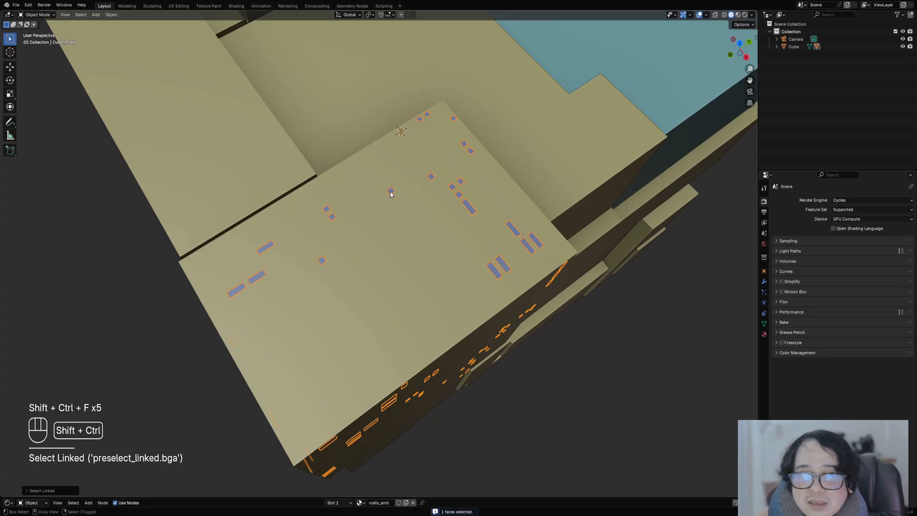
{"action": "middle_click_drag", "start_coordinate": [390, 192], "coordinate": [399, 280]}
{"action": "key", "text": "ctrl+shift+f"}
{"action": "key", "text": "ctrl+shift+f"}
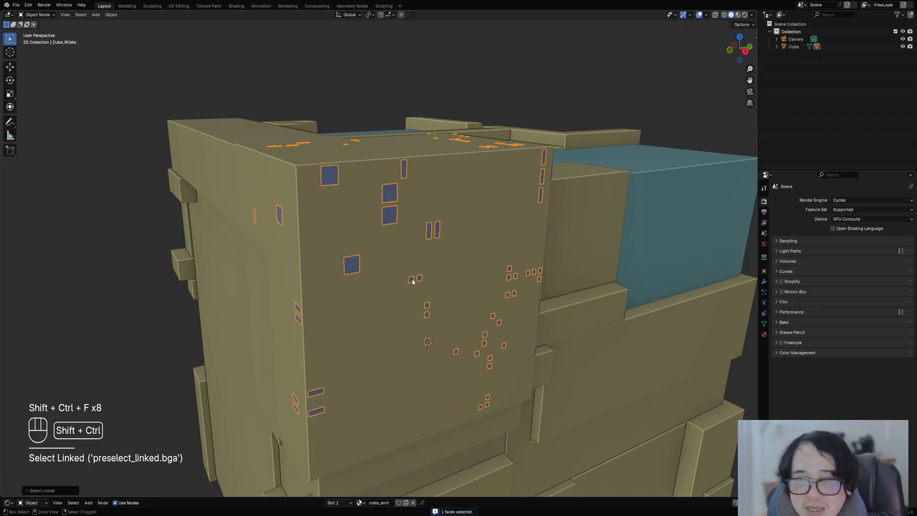
{"action": "key", "text": "ctrl+shift+f"}
{"action": "key", "text": "ctrl+shift+f"}
{"action": "key", "text": "ctrl+shift+f"}
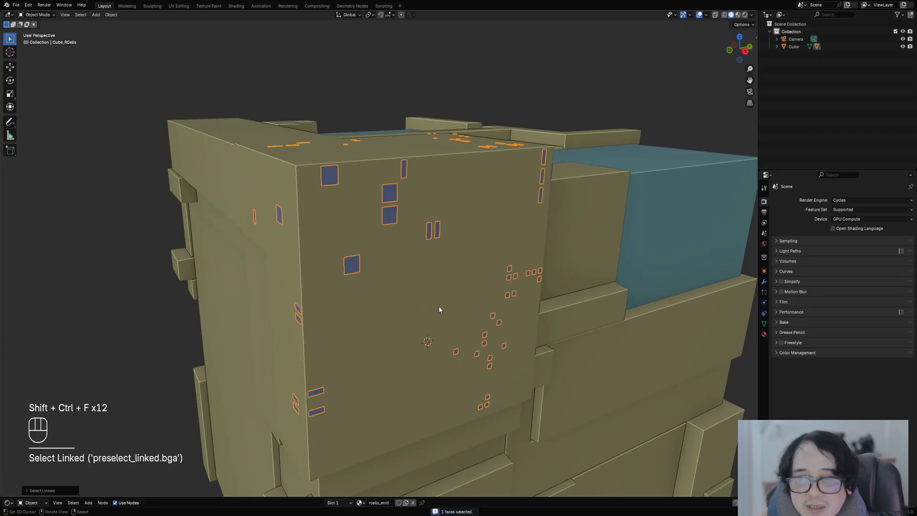
{"action": "scroll", "coordinate": [438, 305], "scroll_direction": "down", "scroll_amount": 5}
{"action": "middle_click_drag", "start_coordinate": [439, 306], "coordinate": [444, 285]}
{"action": "key", "text": "alt+a"}
{"action": "middle_click_drag", "start_coordinate": [439, 245], "coordinate": [448, 302], "text": "shift"}
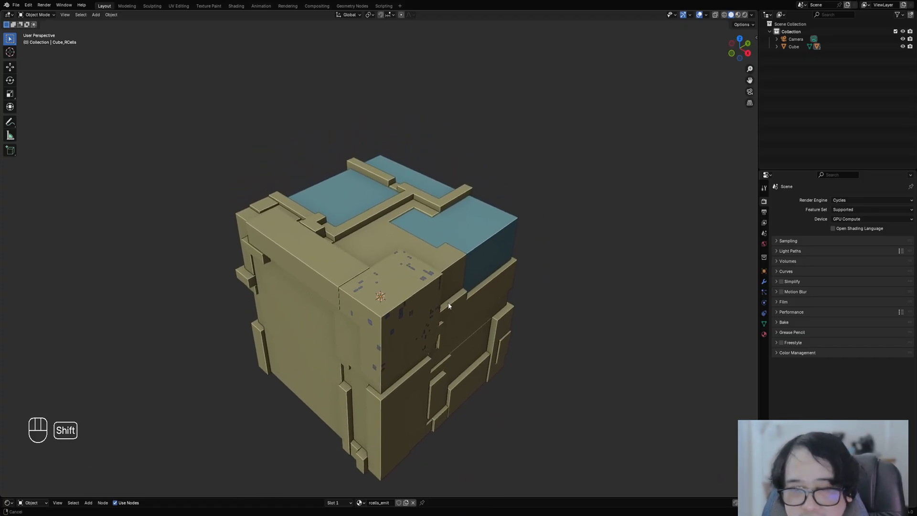
- Target a single cell on the corner panel's side with hover-based Select Linked and switch its Delete Linked option off
{"action": "middle_click_drag", "start_coordinate": [506, 280], "coordinate": [559, 263]}
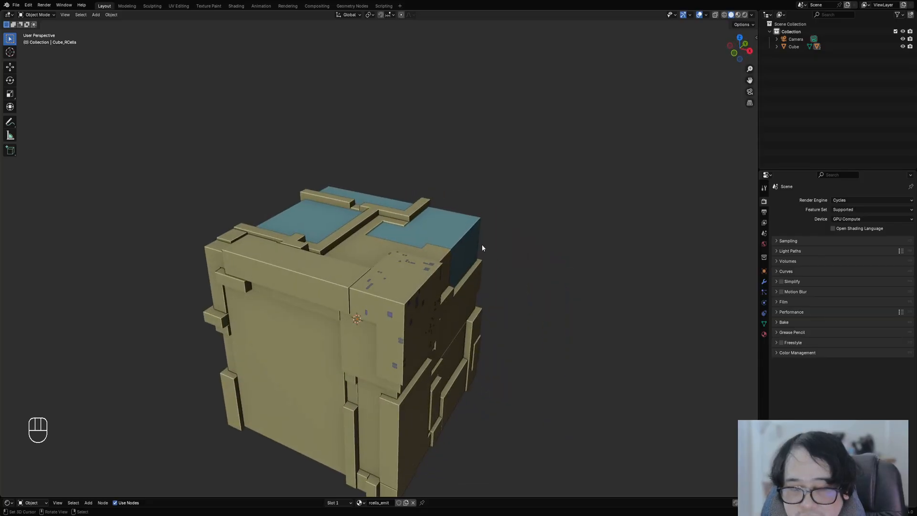
{"action": "key", "text": "F9"}
{"action": "scroll", "coordinate": [422, 334], "scroll_direction": "up", "scroll_amount": 2}
{"action": "middle_click_drag", "start_coordinate": [422, 334], "coordinate": [412, 283], "text": "ctrl+shift"}
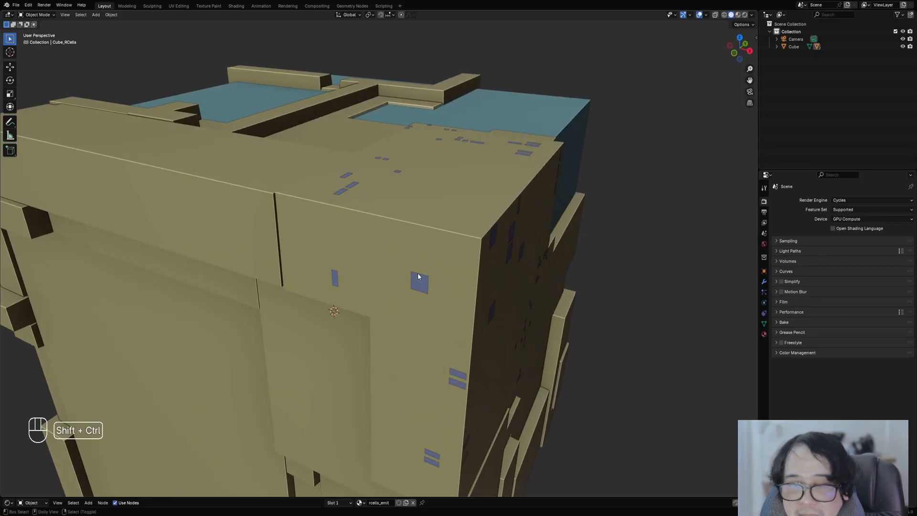
{"action": "key", "text": "ctrl+shift+f"}
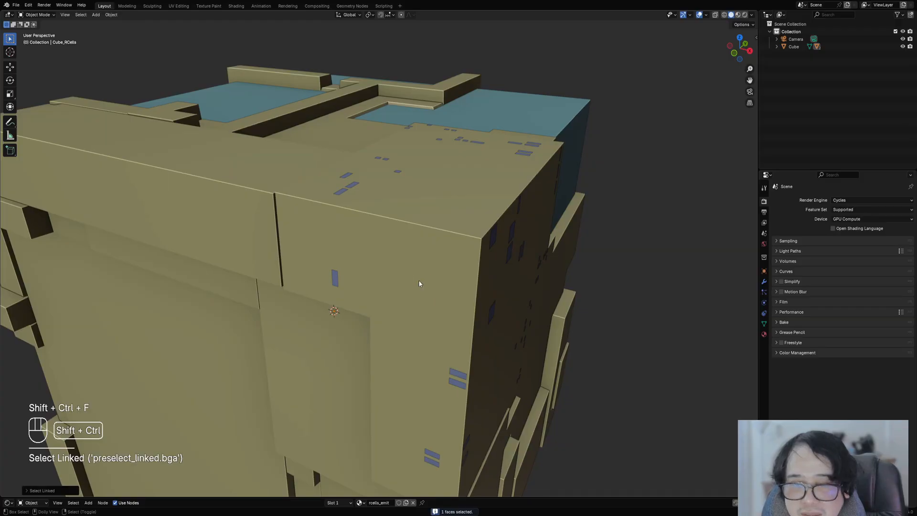
{"action": "key", "text": "F9"}
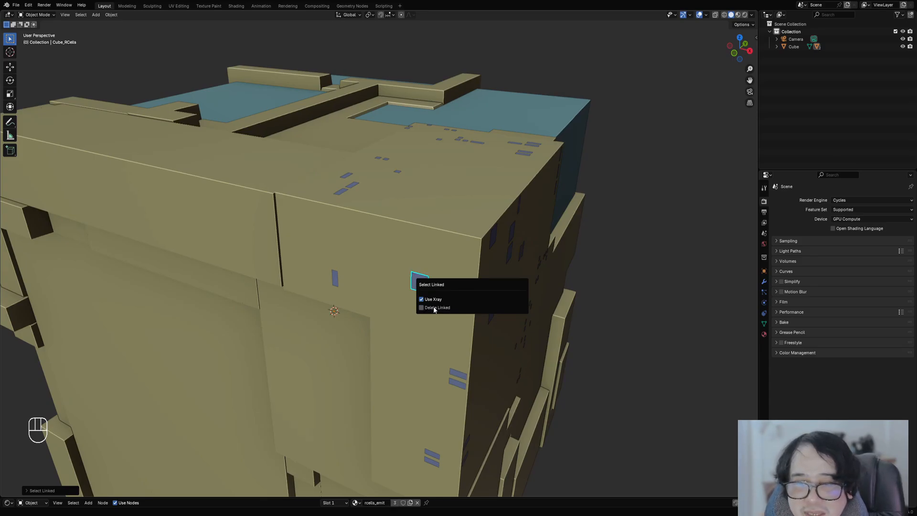
{"action": "left_click", "coordinate": [434, 307]}
- Delete the random panels object and the random cells object, leaving the base cube
{"action": "middle_click_drag", "start_coordinate": [251, 335], "coordinate": [475, 280]}
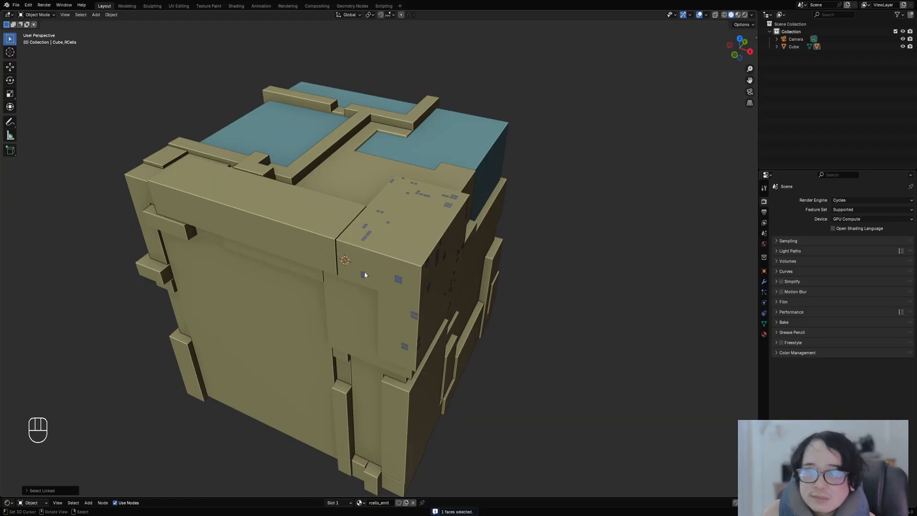
{"action": "middle_click_drag", "start_coordinate": [358, 233], "coordinate": [431, 217]}
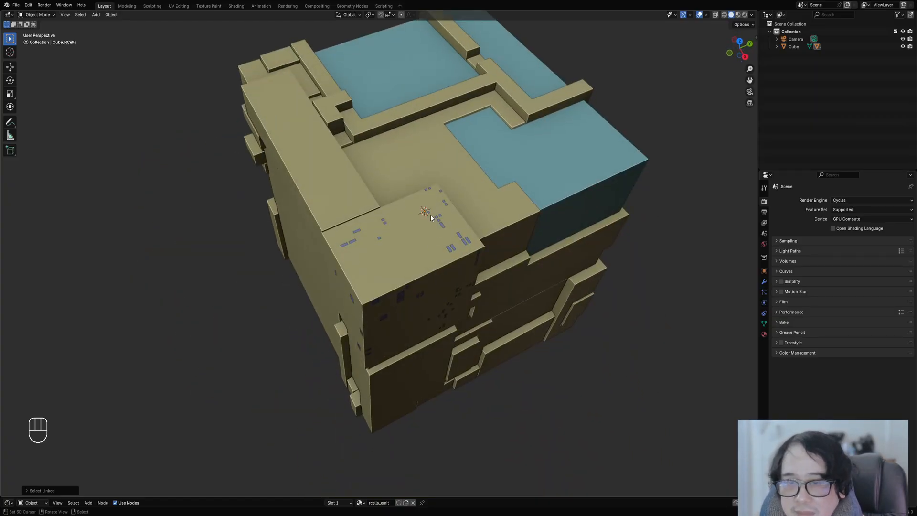
{"action": "left_click", "coordinate": [432, 217]}
{"action": "key", "text": "x"}
{"action": "left_click", "coordinate": [434, 221]}
{"action": "left_click", "coordinate": [441, 223]}
{"action": "key", "text": "x"}
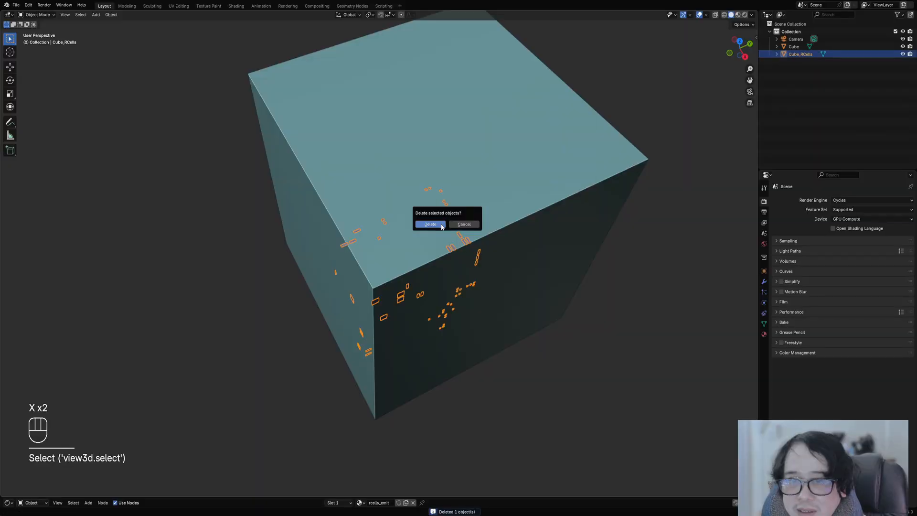
{"action": "left_click", "coordinate": [440, 224]}
- Select the base cube and check its subdivided mesh in Edit Mode
{"action": "left_click", "coordinate": [440, 224]}
{"action": "scroll", "coordinate": [440, 225], "scroll_direction": "down", "scroll_amount": 4}
{"action": "middle_click_drag", "start_coordinate": [441, 224], "coordinate": [450, 217]}
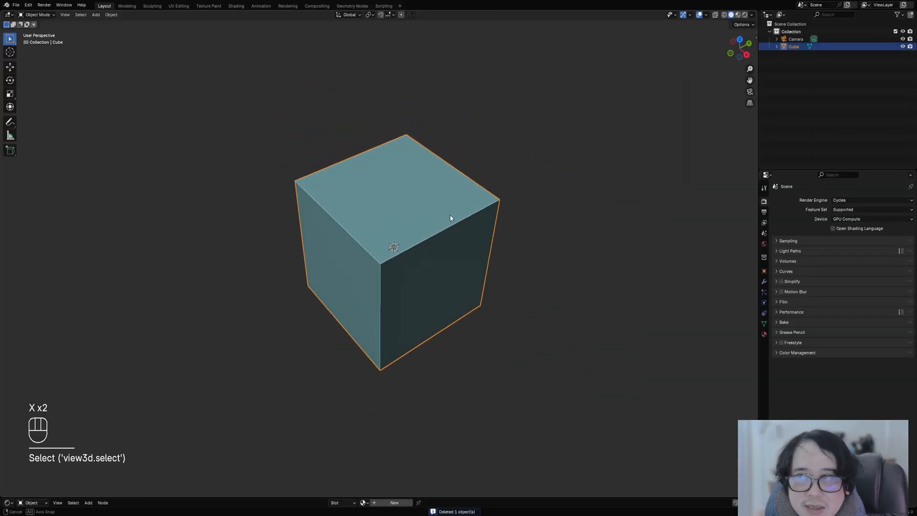
{"action": "key", "text": "Tab"}
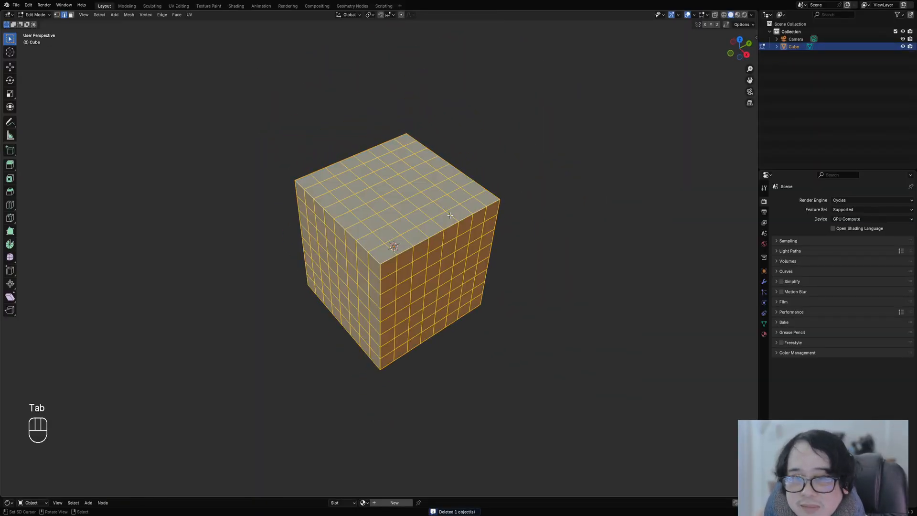
{"action": "key", "text": "Tab"}
- Run Random Panels on the base cube with the Inset type and Square solver, and raise the panel seed
{"action": "key", "text": "shift+q"}
{"action": "left_click", "coordinate": [432, 178]}
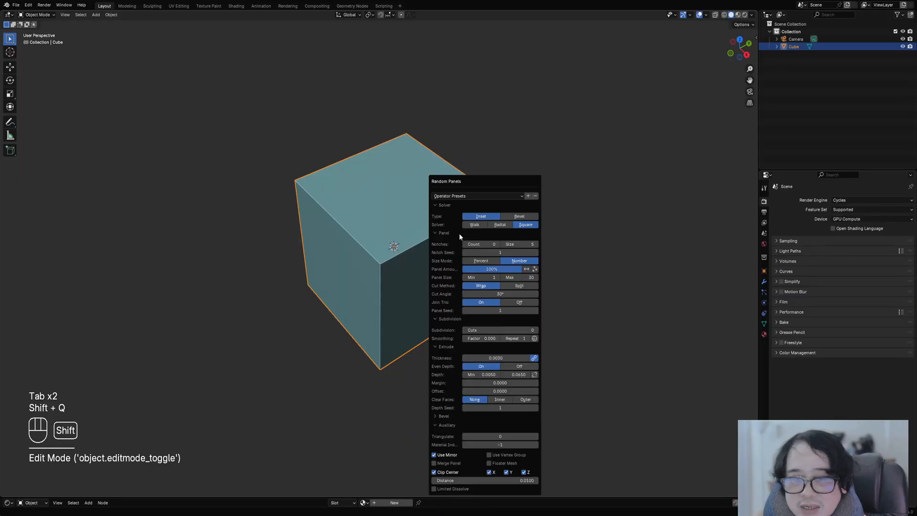
{"action": "key", "text": "Tab"}
{"action": "key", "text": "Tab"}
{"action": "key", "text": "shift+q"}
{"action": "left_click", "coordinate": [430, 215]}
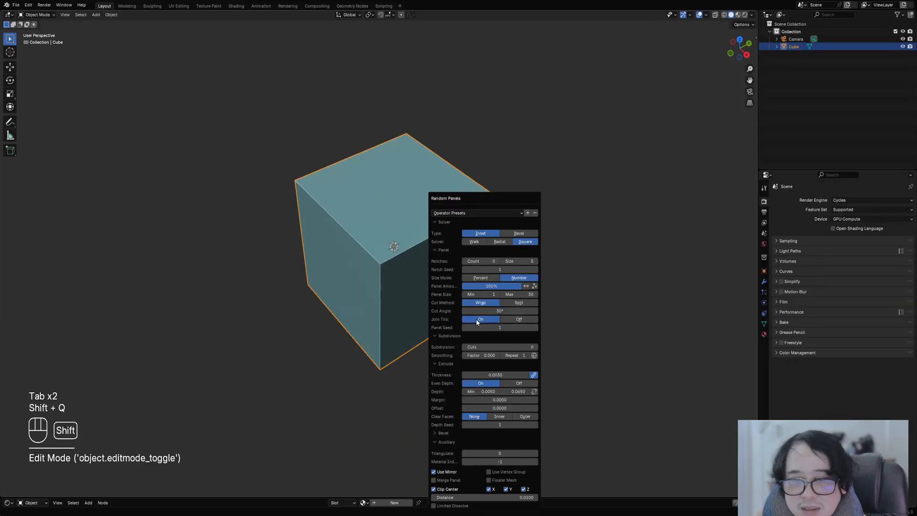
{"action": "scroll", "coordinate": [498, 326], "scroll_direction": "up", "scroll_amount": 4, "text": "ctrl"}
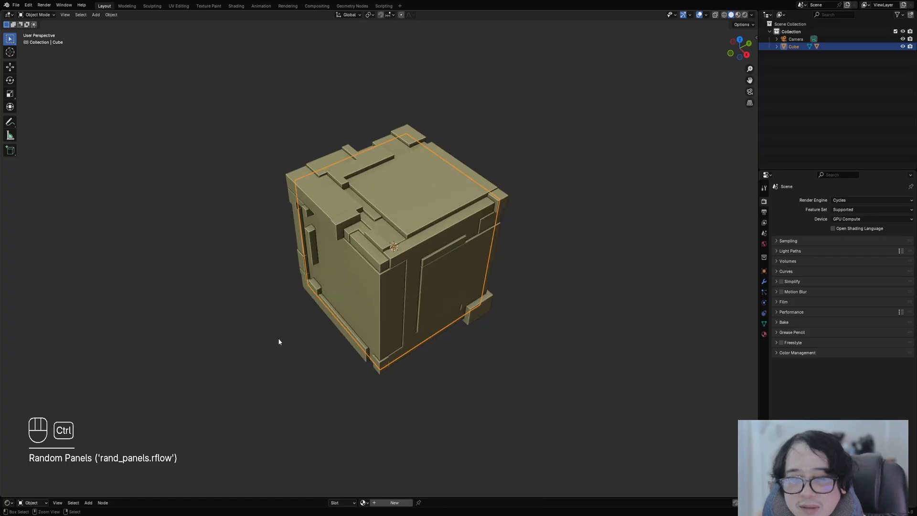
- Select the generated panels object and deselect all of its faces
{"action": "middle_click_drag", "start_coordinate": [278, 338], "coordinate": [471, 238]}
{"action": "middle_click_drag", "start_coordinate": [566, 237], "coordinate": [440, 191], "text": "shift"}
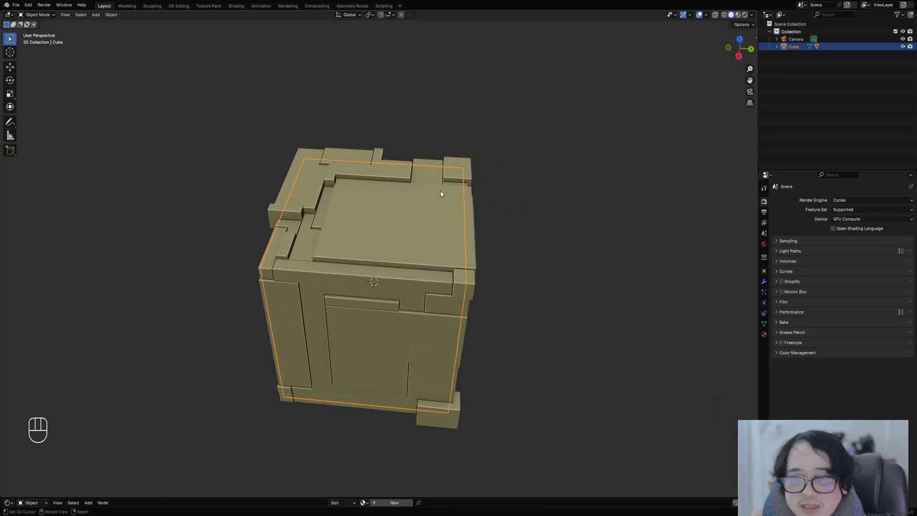
{"action": "left_click", "coordinate": [440, 190]}
{"action": "middle_click_drag", "start_coordinate": [365, 235], "coordinate": [486, 227]}
{"action": "key", "text": "shift+ctrl+a"}
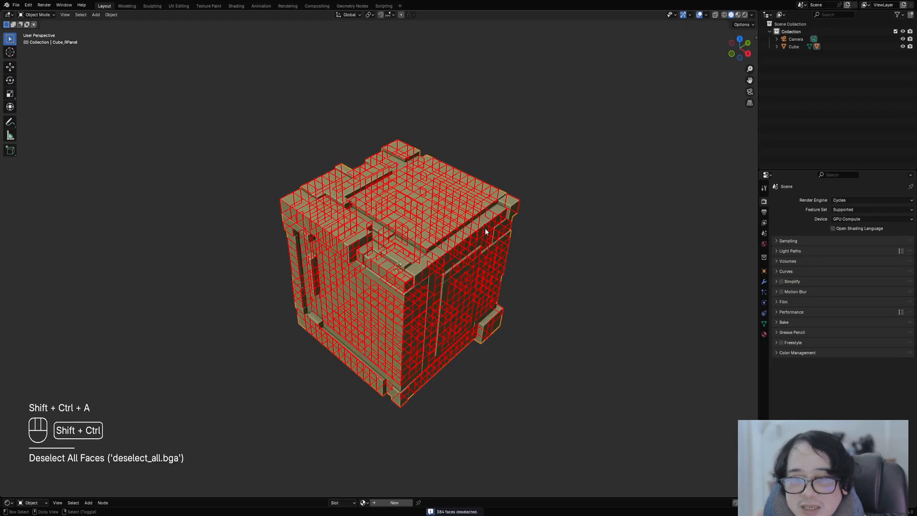
- Select the faces across one whole side of the panelled cube with the hover-based planar Select Linked
{"action": "middle_click_drag", "start_coordinate": [471, 264], "coordinate": [618, 266]}
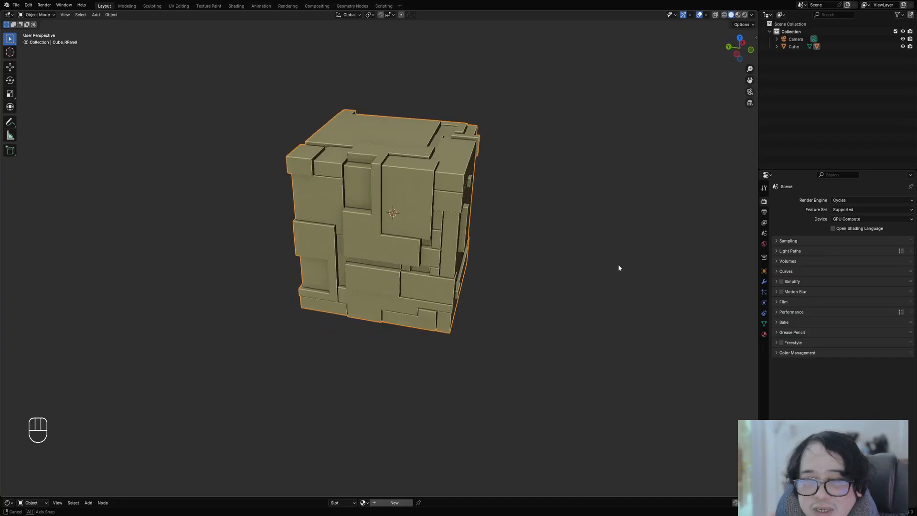
{"action": "middle_click_drag", "start_coordinate": [449, 235], "coordinate": [385, 274], "text": "shift"}
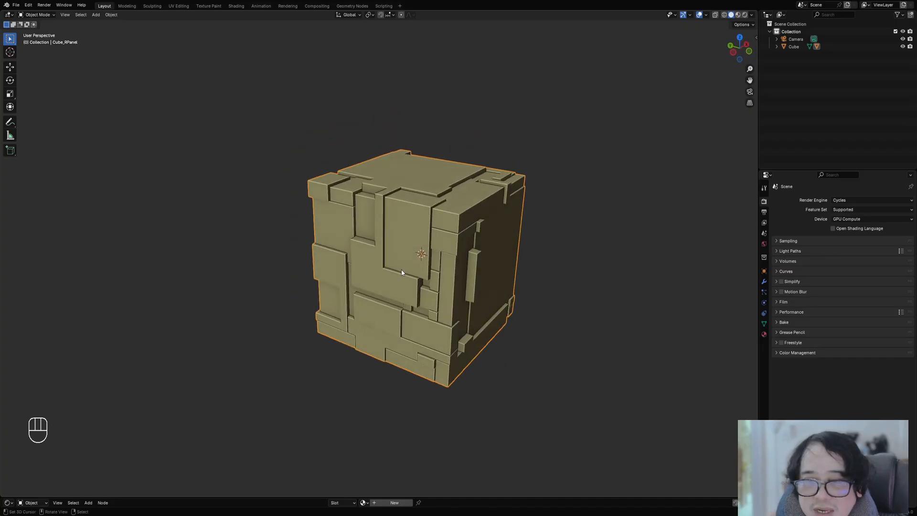
{"action": "key", "text": "shift+ctrl+alt"}
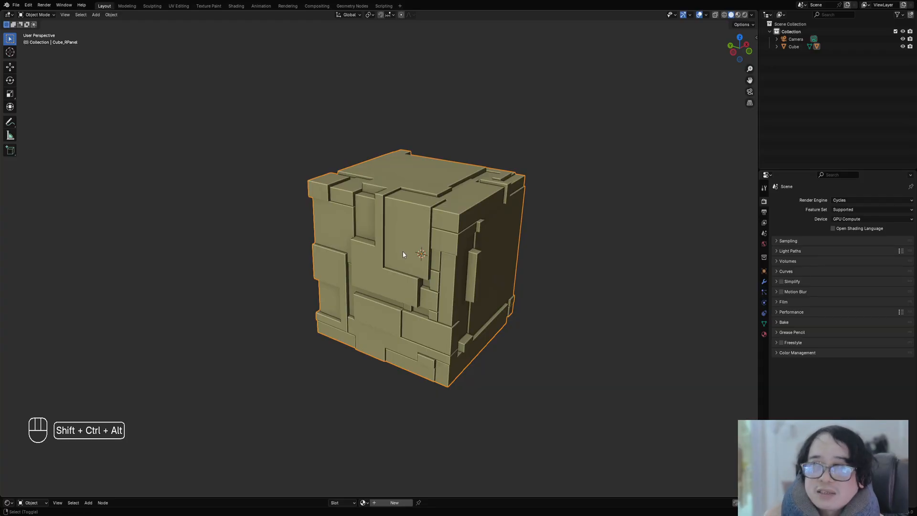
{"action": "key", "text": "shift+ctrl+alt+f"}
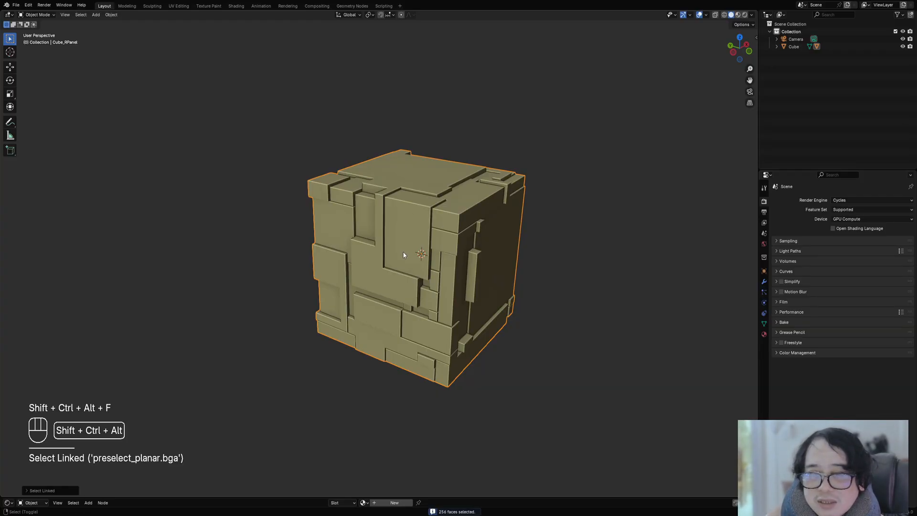
- Run Random Panels on the selected side, raise the panel seed, and set the maximum panel size to 5
{"action": "key", "text": "shift+q"}
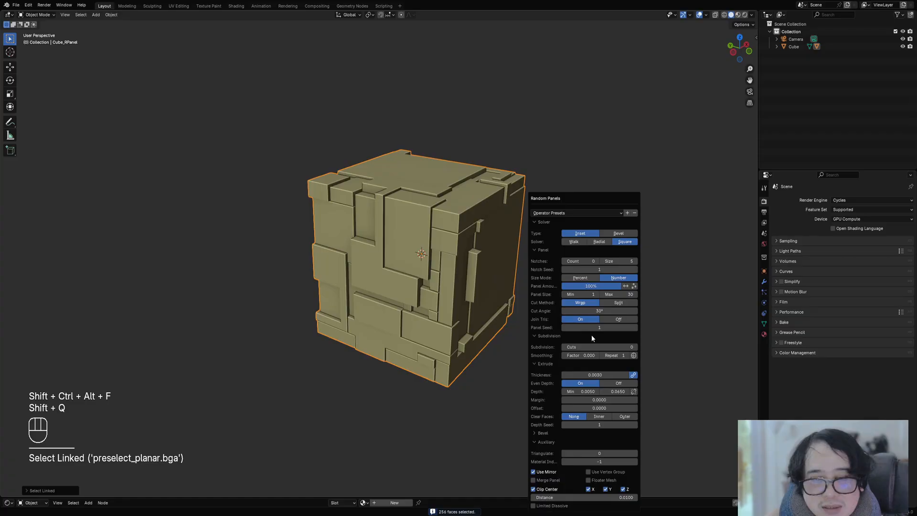
{"action": "scroll", "coordinate": [595, 327], "scroll_direction": "up", "scroll_amount": 1, "text": "ctrl"}
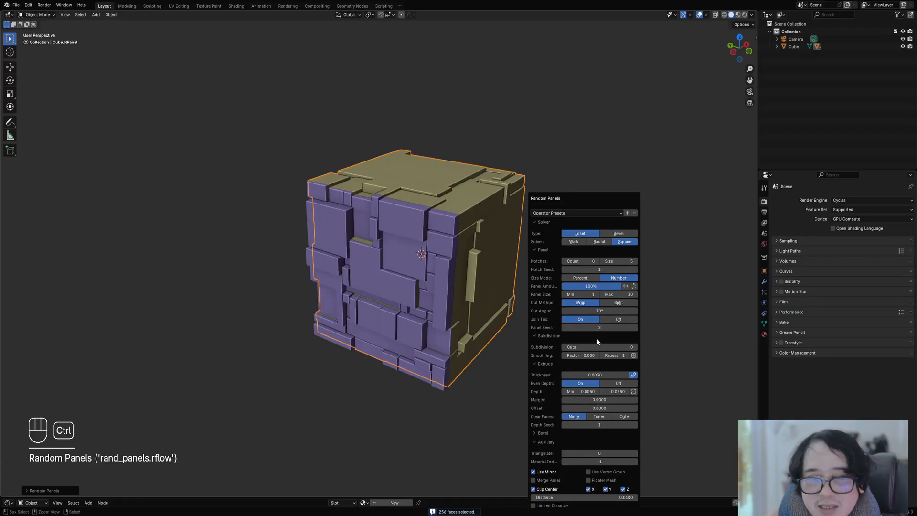
{"action": "mouse_move", "coordinate": [617, 294]}
{"action": "left_mouse_down", "text": "shift"}
{"action": "mouse_move", "coordinate": [590, 294]}
{"action": "mouse_move", "coordinate": [601, 294]}
{"action": "left_mouse_up", "text": "shift"}
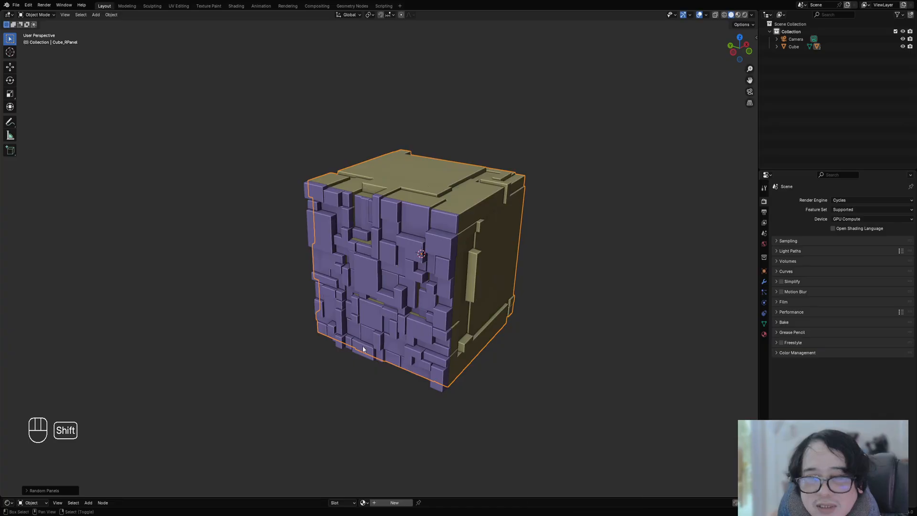
{"action": "mouse_move", "coordinate": [496, 291]}
{"action": "middle_mouse_down"}
{"action": "mouse_move", "coordinate": [429, 297]}
{"action": "mouse_move", "coordinate": [436, 333]}
{"action": "mouse_move", "coordinate": [440, 323]}
{"action": "mouse_move", "coordinate": [489, 332]}
{"action": "mouse_move", "coordinate": [463, 328]}
{"action": "mouse_move", "coordinate": [498, 304]}
{"action": "middle_mouse_up"}
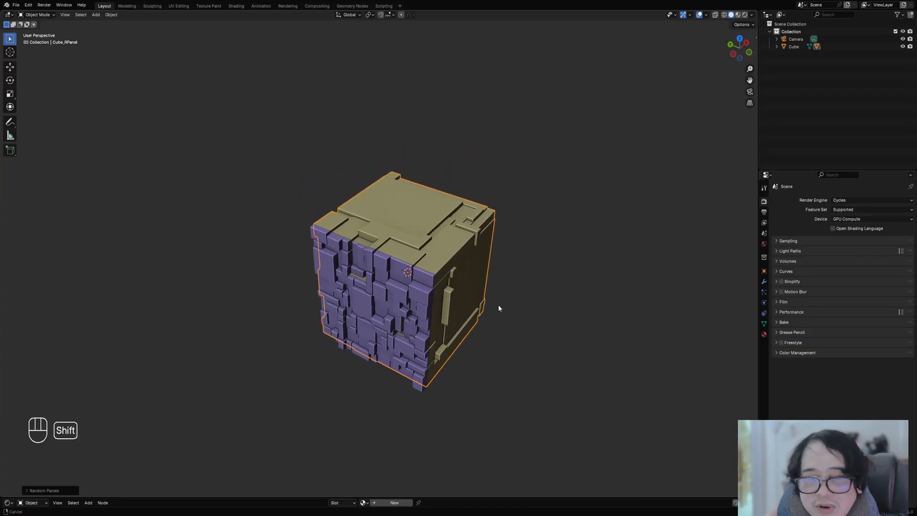
{"action": "middle_click_drag", "start_coordinate": [380, 277], "coordinate": [459, 240]}
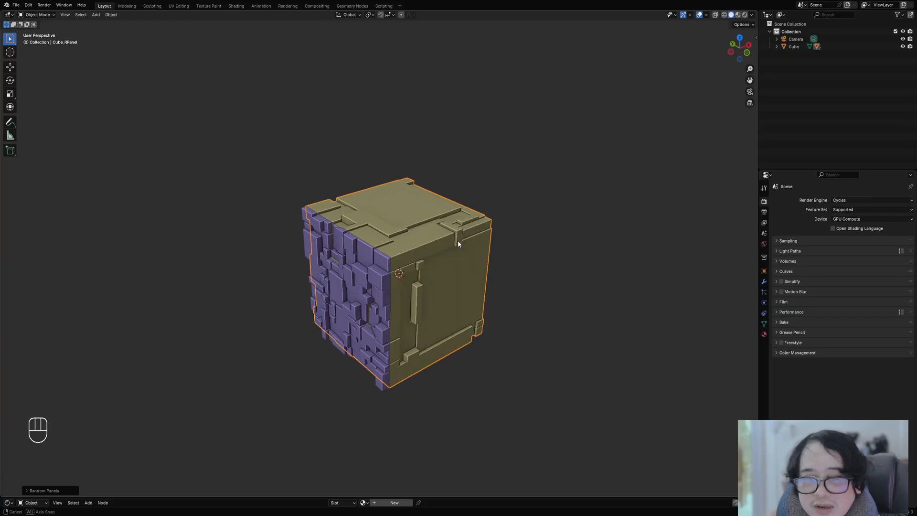
- Clear the face selection and select the large panel and its bordering strips on the adjacent side with the sharp-limited Select Linked
{"action": "key", "text": "shift+ctrl+a"}
{"action": "middle_click_drag", "start_coordinate": [302, 266], "coordinate": [454, 294]}
{"action": "key", "text": "shift+f"}
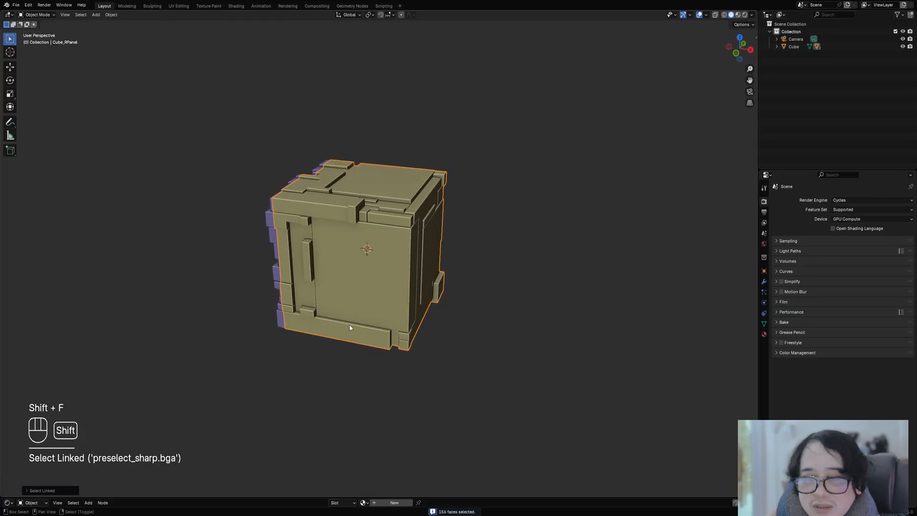
{"action": "key", "text": "shift+f"}
{"action": "key", "text": "shift+f"}
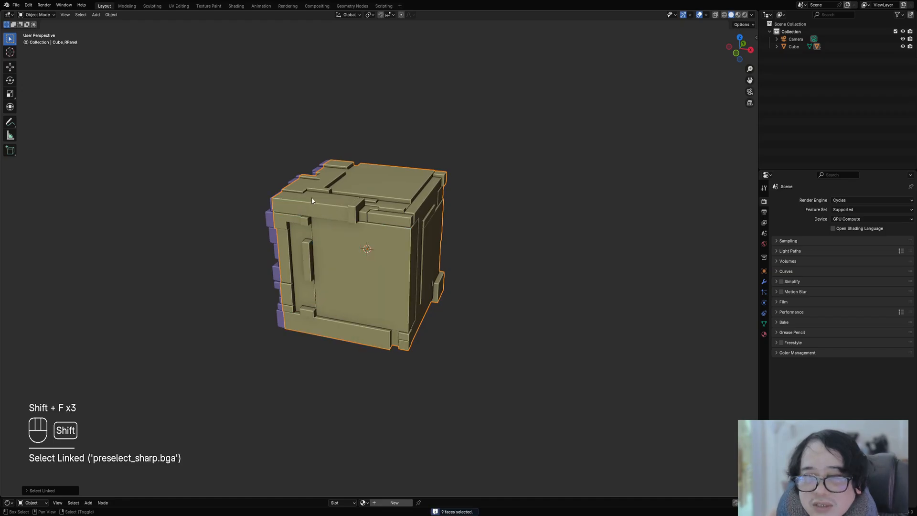
{"action": "key", "text": "shift+f"}
- Run Random Panels on the sharp-limited selection with a maximum panel size of 5, and raise the panel seed
{"action": "middle_click_drag", "start_coordinate": [414, 223], "coordinate": [493, 216]}
{"action": "key", "text": "shift+q"}
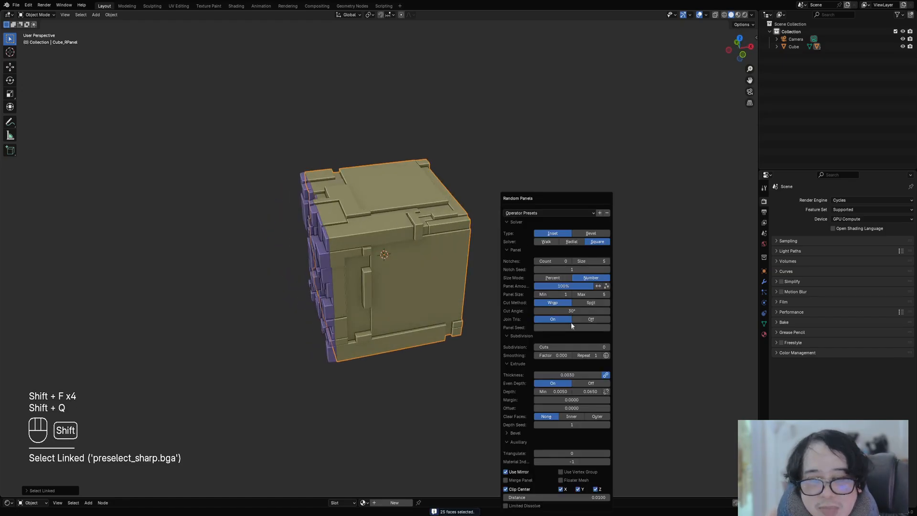
{"action": "scroll", "coordinate": [579, 346], "scroll_direction": "up", "scroll_amount": 1, "text": "ctrl"}
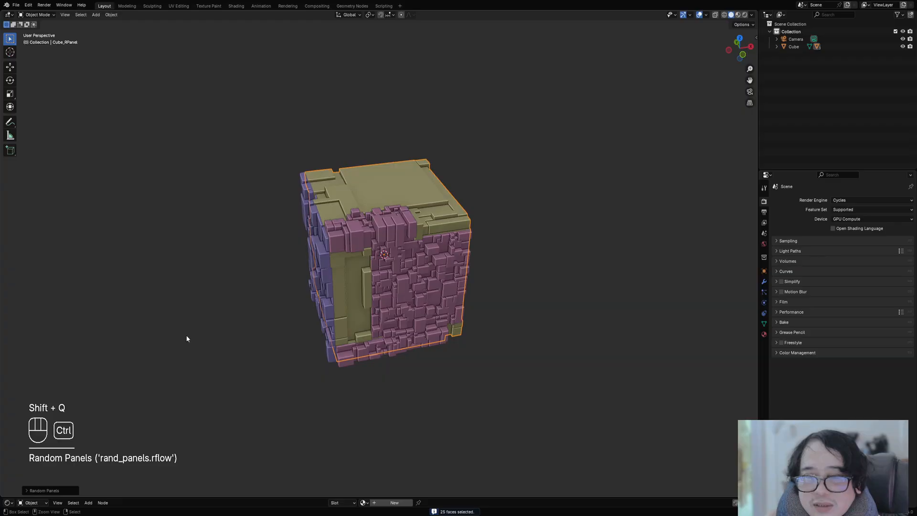
{"action": "middle_click_drag", "start_coordinate": [186, 338], "coordinate": [430, 250]}
- Deselect all faces and select the large panel on top of the cube with the hover-based Select Linked
{"action": "key", "text": "shift+ctrl+a"}
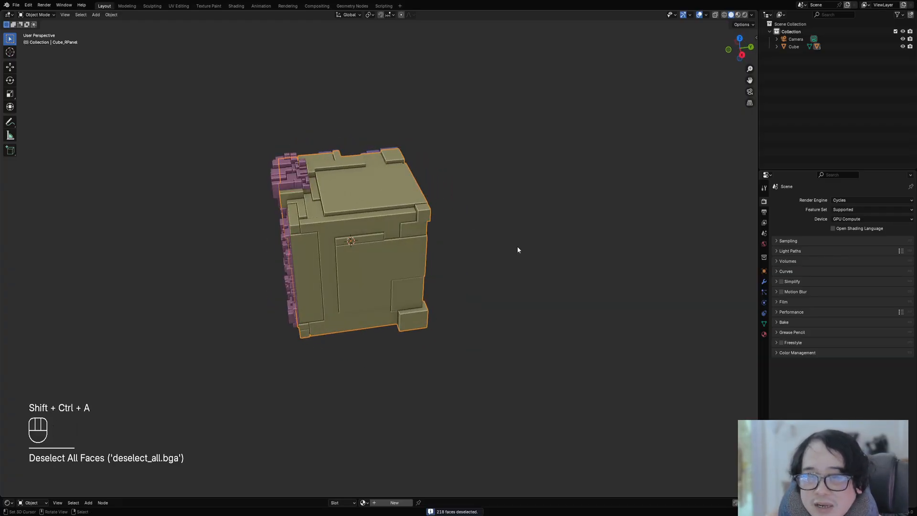
{"action": "middle_click_drag", "start_coordinate": [518, 249], "coordinate": [386, 217]}
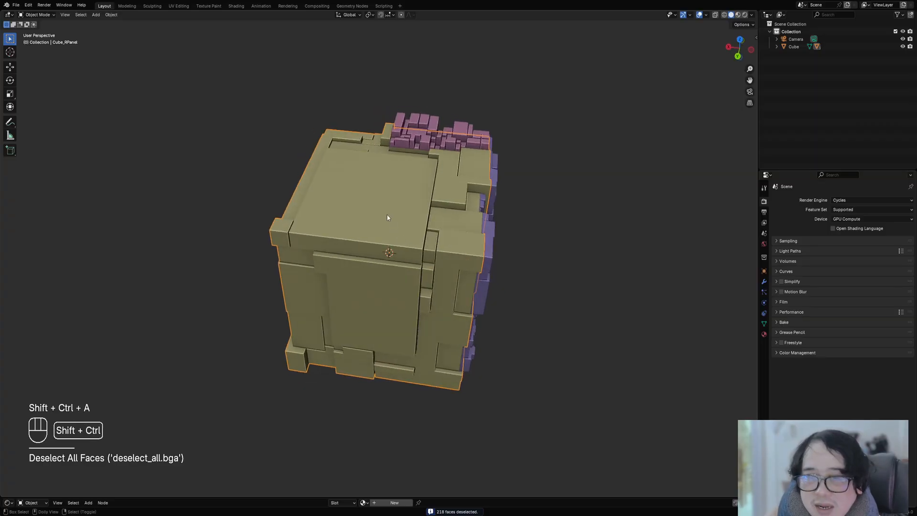
{"action": "key", "text": "shift+ctrl+f"}
- Run Random Panels on the selected top panel with a maximum panel size of 5, and raise the panel seed
{"action": "key", "text": "shift+q"}
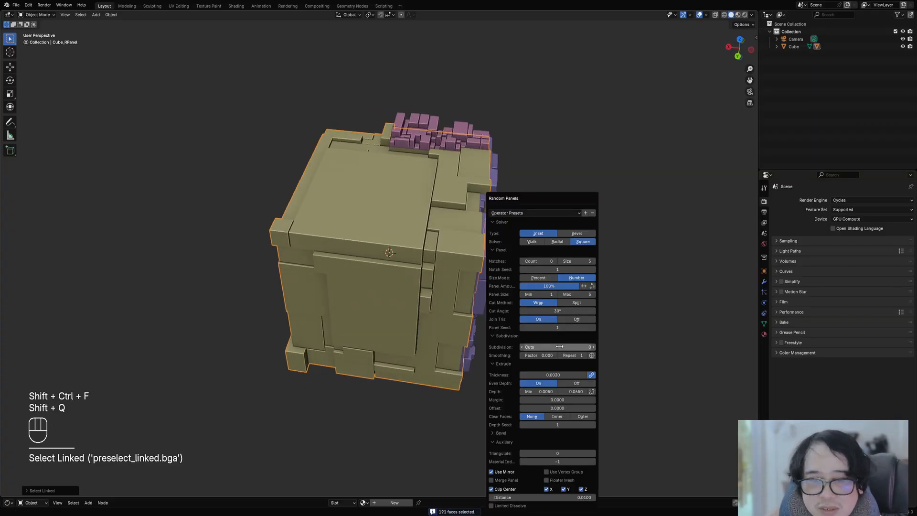
{"action": "scroll", "coordinate": [560, 347], "scroll_direction": "up", "scroll_amount": 1, "text": "ctrl"}
{"action": "middle_click_drag", "start_coordinate": [382, 268], "coordinate": [463, 276]}
{"action": "middle_click_drag", "start_coordinate": [449, 312], "coordinate": [500, 245]}
- Select the purple side panels object and deselect all faces
{"action": "left_click", "coordinate": [399, 274]}
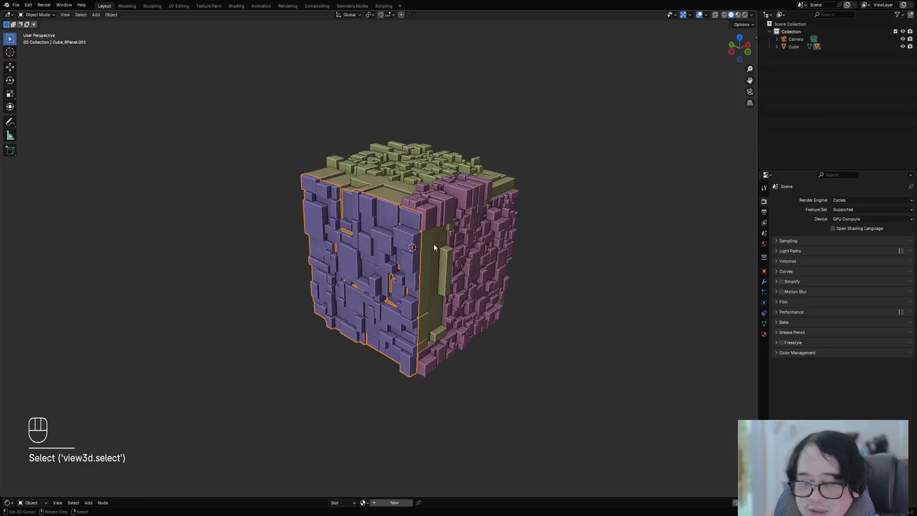
{"action": "key", "text": "ctrl+shift+a"}
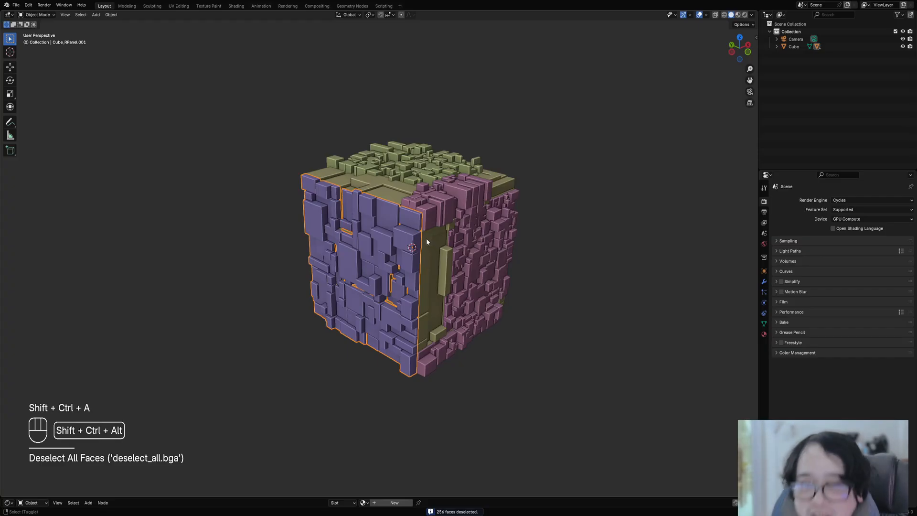
{"action": "key", "text": "ctrl+shift+alt+a"}
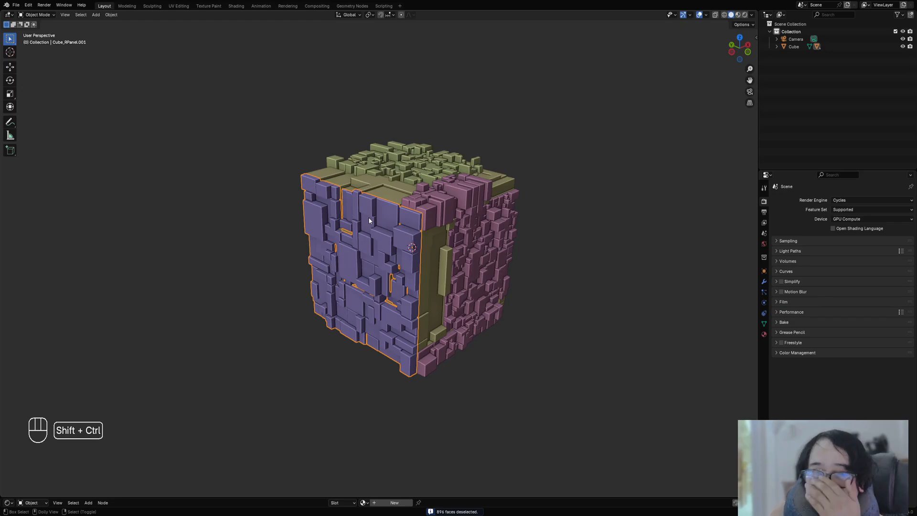
{"action": "key", "text": "ctrl+shift+a"}
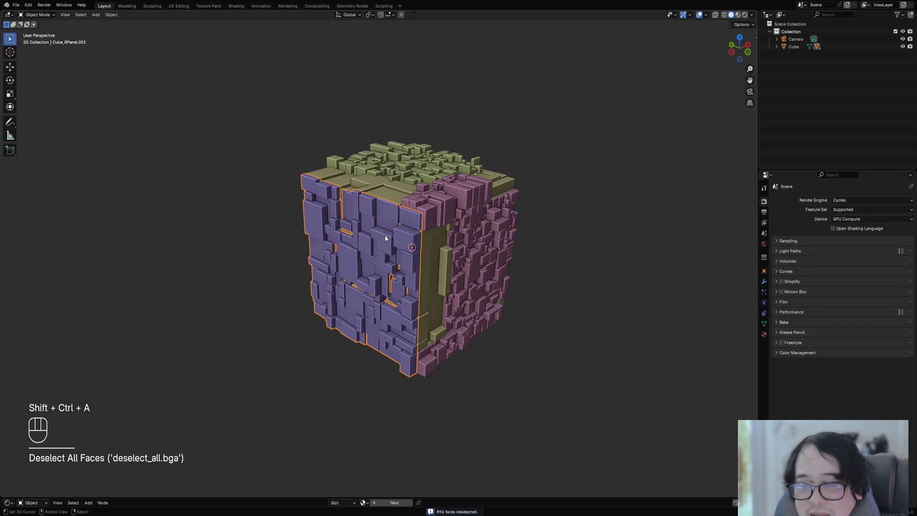
- Select two panel faces on the purple side with the sharp-limited hover Select Linked, and deselect all faces
{"action": "scroll", "coordinate": [410, 232], "scroll_direction": "up", "scroll_amount": 2}
{"action": "middle_click_drag", "start_coordinate": [387, 238], "coordinate": [434, 223]}
{"action": "key", "text": "shift+f"}
{"action": "key", "text": "shift+f"}
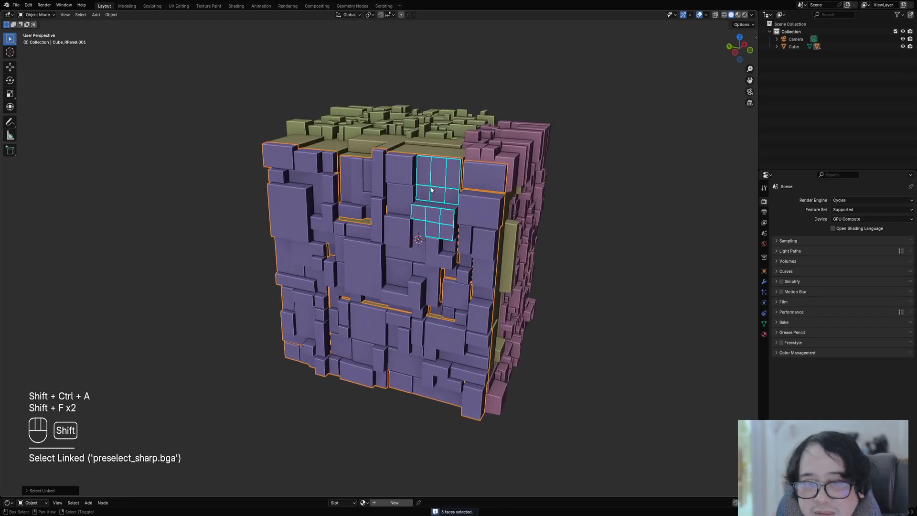
{"action": "key", "text": "ctrl+shift+a"}
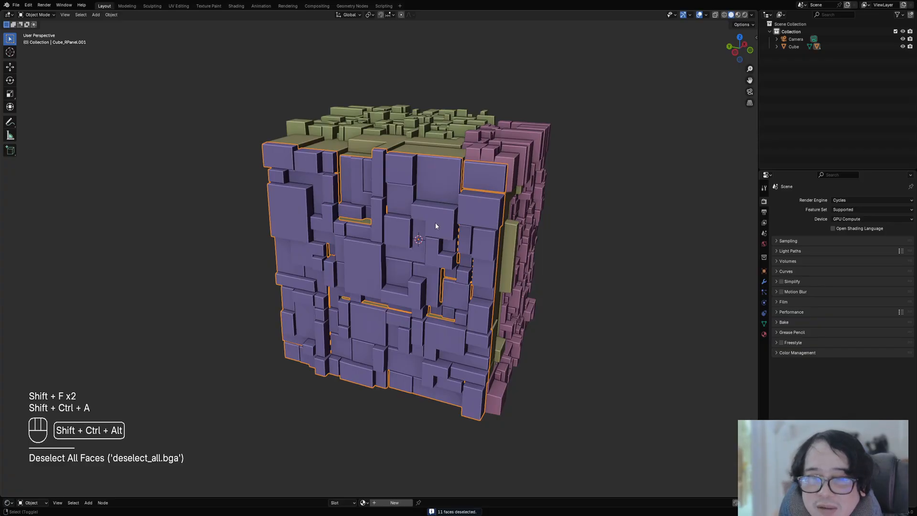
- Select the raised purple faces with the planar hover Select Linked, run Random Panels on them, raise the panel seed and set subdivision cuts to 1
{"action": "key", "text": "shift+ctrl+alt+f"}
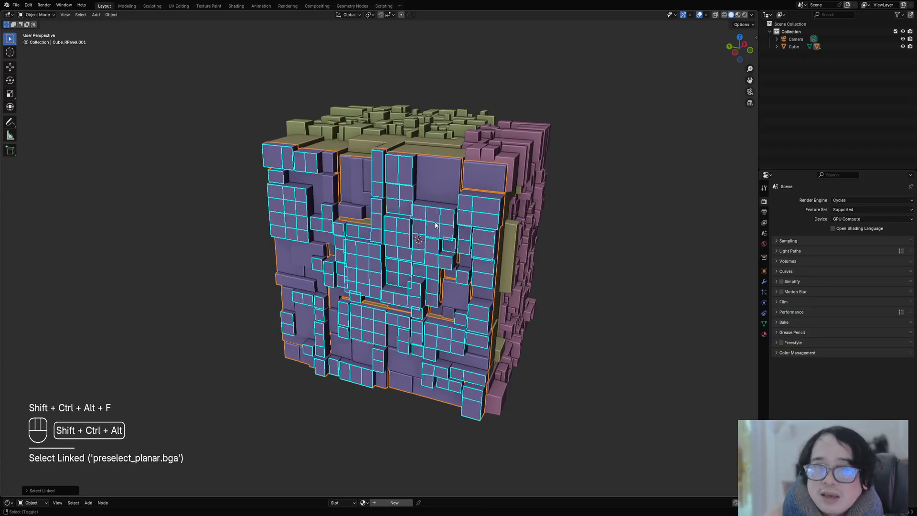
{"action": "middle_click_drag", "start_coordinate": [434, 225], "coordinate": [541, 218]}
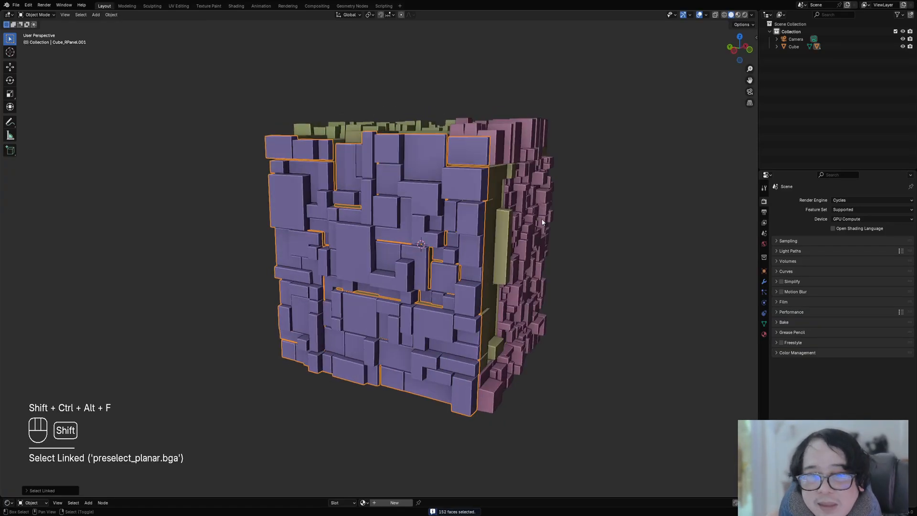
{"action": "key", "text": "shift+q"}
{"action": "left_click", "coordinate": [540, 218]}
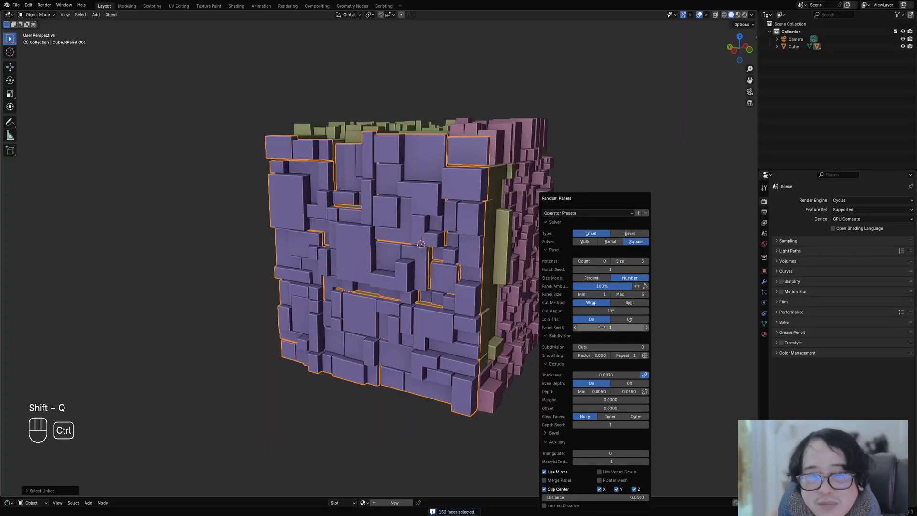
{"action": "scroll", "coordinate": [602, 327], "scroll_direction": "up", "scroll_amount": 1, "text": "ctrl"}
{"action": "scroll", "coordinate": [607, 346], "scroll_direction": "up", "scroll_amount": 1, "text": "ctrl"}
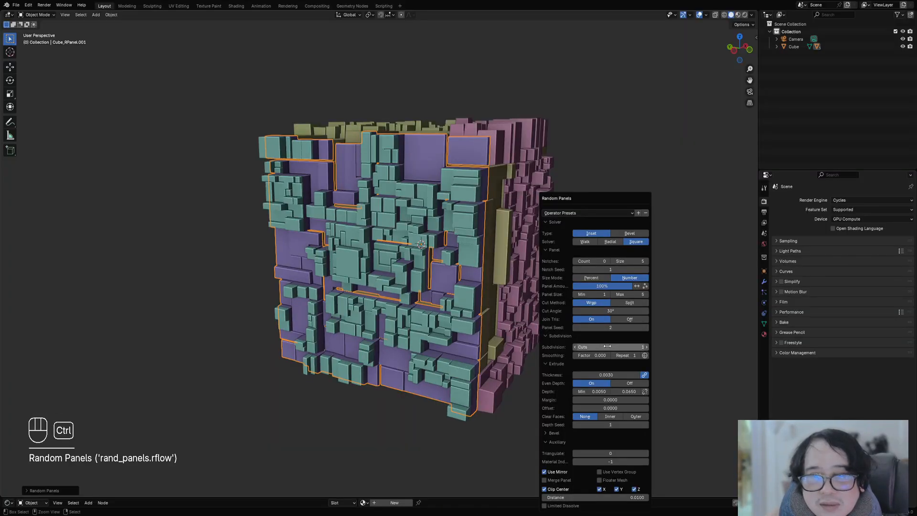
{"action": "mouse_move", "coordinate": [430, 246]}
{"action": "middle_mouse_down"}
{"action": "mouse_move", "coordinate": [402, 251]}
{"action": "mouse_move", "coordinate": [415, 249]}
{"action": "middle_mouse_up"}
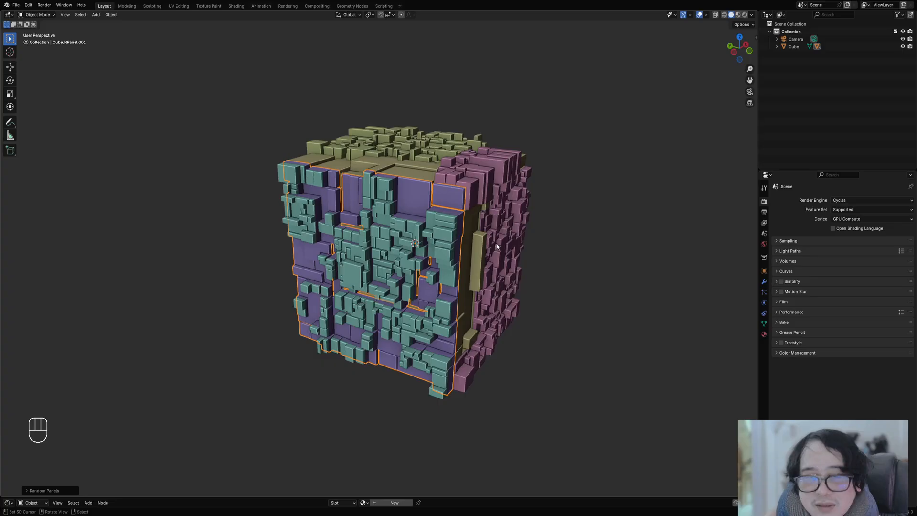
- Deselect all faces and select the recessed purple faces between the teal panels with the planar hover Select Linked
{"action": "key", "text": "F9"}
{"action": "middle_click_drag", "start_coordinate": [222, 251], "coordinate": [315, 251]}
{"action": "key", "text": "shift+ctrl+a"}
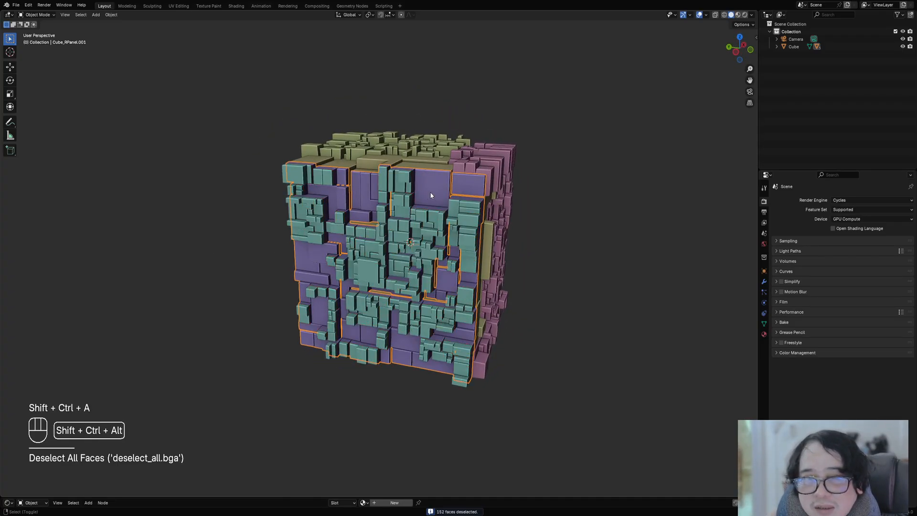
{"action": "key", "text": "shift+ctrl+alt+f"}
- Run Random Cells on the recessed selection with the "pool 100 indv depth" preset and adjust the cells' extrusion values
{"action": "key", "text": "shift+q"}
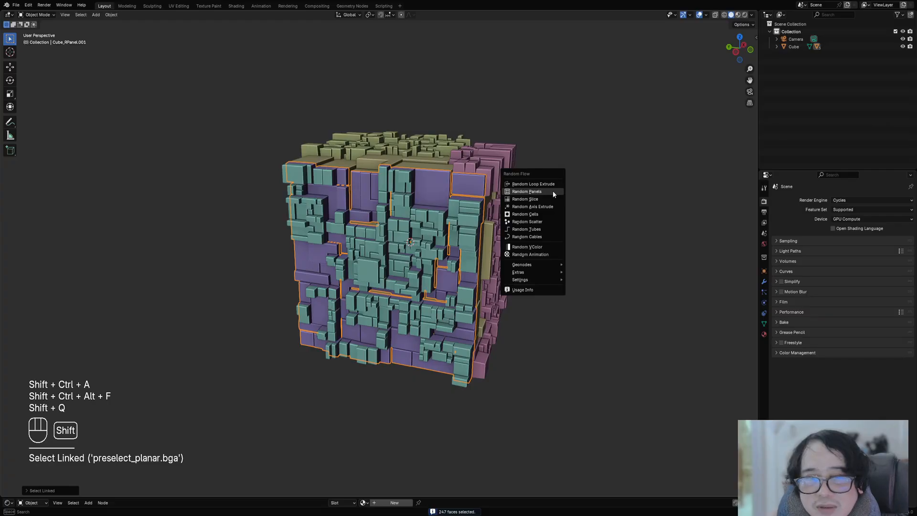
{"action": "left_click", "coordinate": [547, 214]}
{"action": "left_click", "coordinate": [594, 230]}
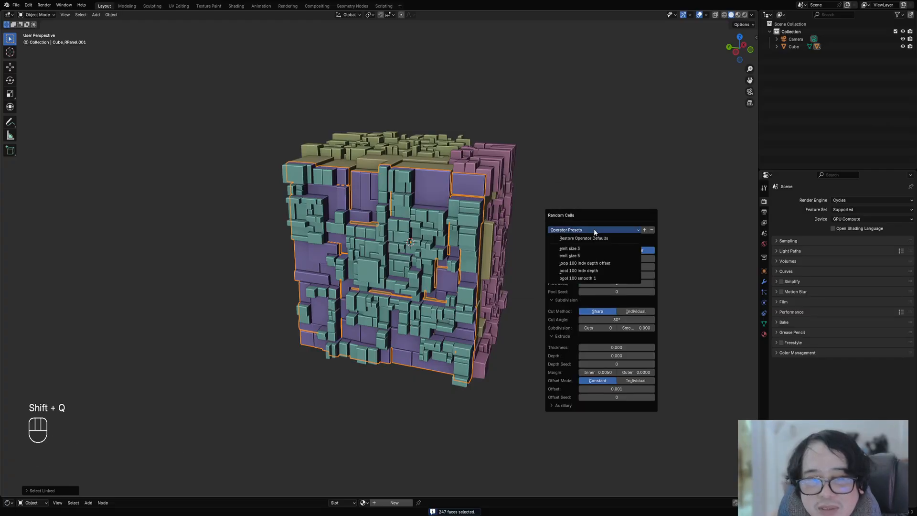
{"action": "left_click", "coordinate": [596, 271]}
{"action": "scroll", "coordinate": [609, 328], "scroll_direction": "up", "scroll_amount": 4, "text": "ctrl"}
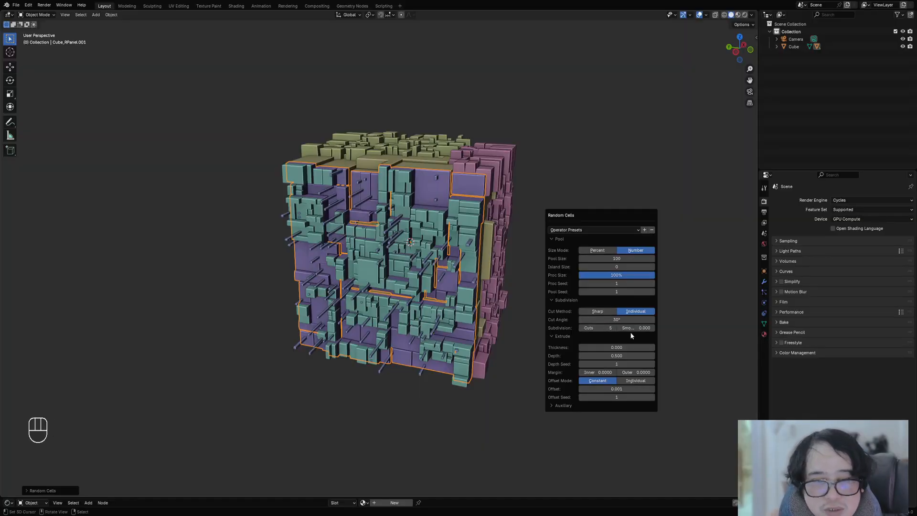
{"action": "left_click_drag", "start_coordinate": [616, 347], "coordinate": [603, 355]}
{"action": "scroll", "coordinate": [534, 309], "scroll_direction": "down", "scroll_amount": 4}
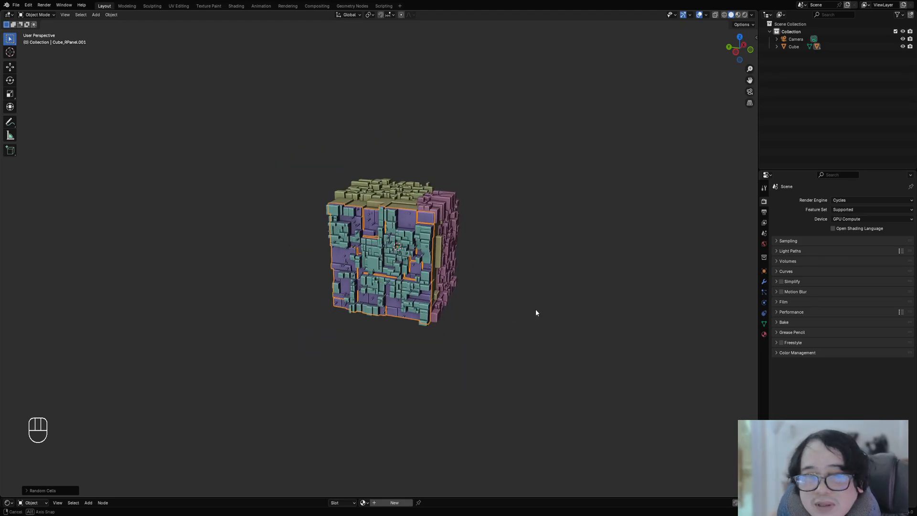
- Deselect everything, enter Edit Mode on the pink side panels object, and clear its face selection
{"action": "middle_click_drag", "start_coordinate": [535, 309], "coordinate": [492, 327]}
{"action": "key", "text": "alt+a"}
{"action": "scroll", "coordinate": [420, 239], "scroll_direction": "up", "scroll_amount": 3}
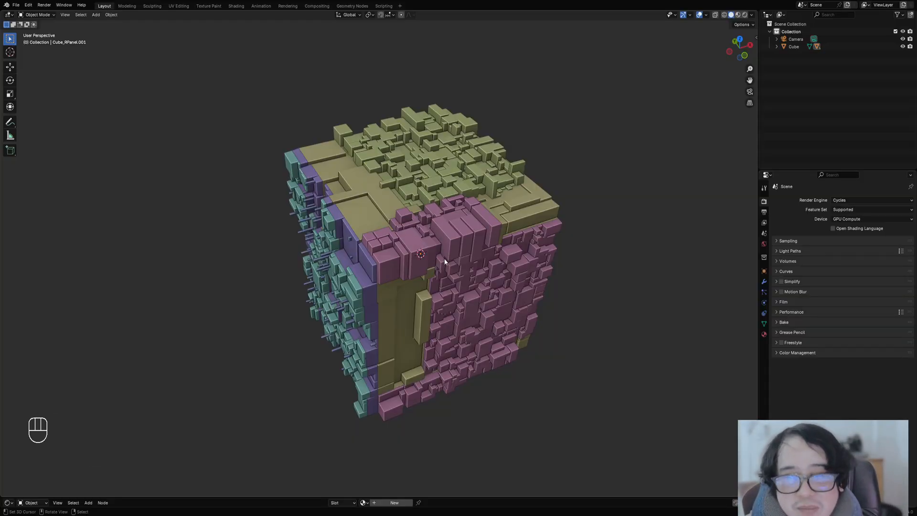
{"action": "left_click", "coordinate": [413, 238]}
{"action": "key", "text": "Tab"}
{"action": "key", "text": "alt+a"}
{"action": "middle_click_drag", "start_coordinate": [551, 305], "coordinate": [473, 302]}
{"action": "scroll", "coordinate": [454, 301], "scroll_direction": "up", "scroll_amount": 4}
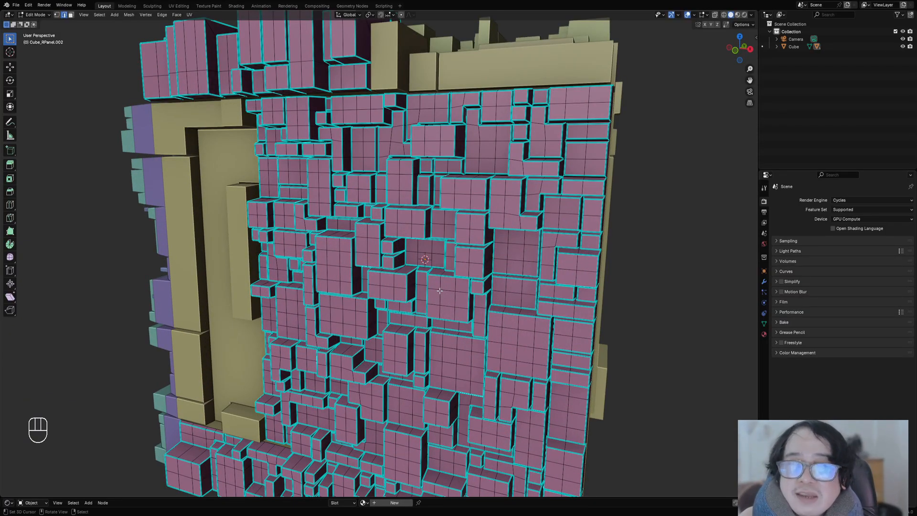
- Select a central pink panel twice with the built-in Select Linked, clearing the selection each time
{"action": "key", "text": "l"}
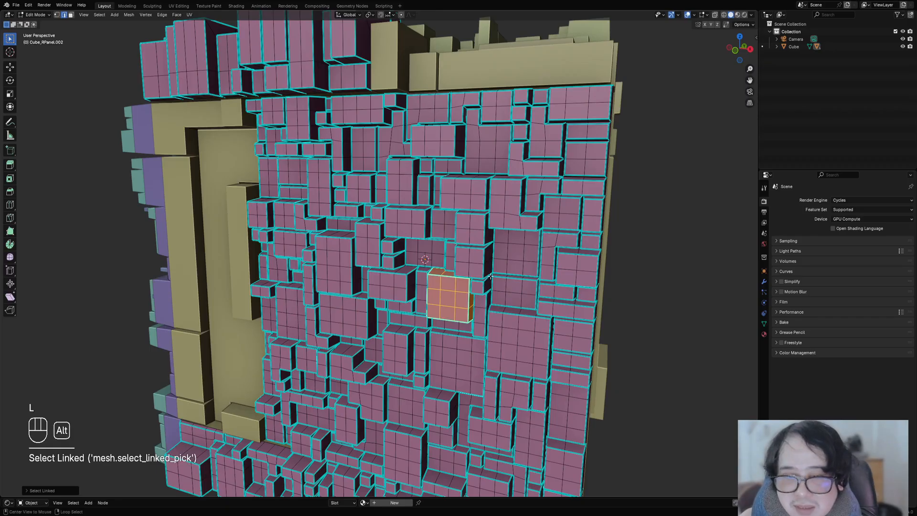
{"action": "key", "text": "alt+a"}
{"action": "key", "text": "l"}
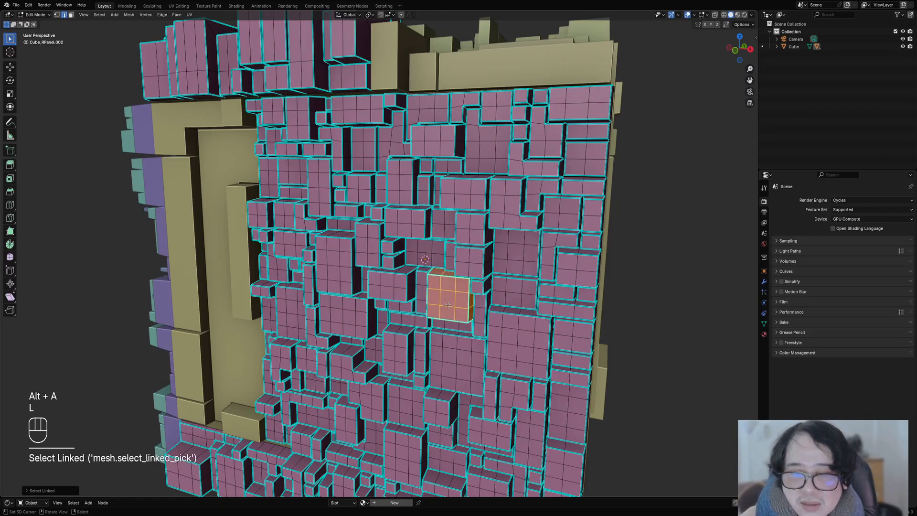
{"action": "key", "text": "alt+a"}
- Switch to face selection, select one face on a large pink panel, and add the Linked operator to Quick Favorites
{"action": "key", "text": "3"}
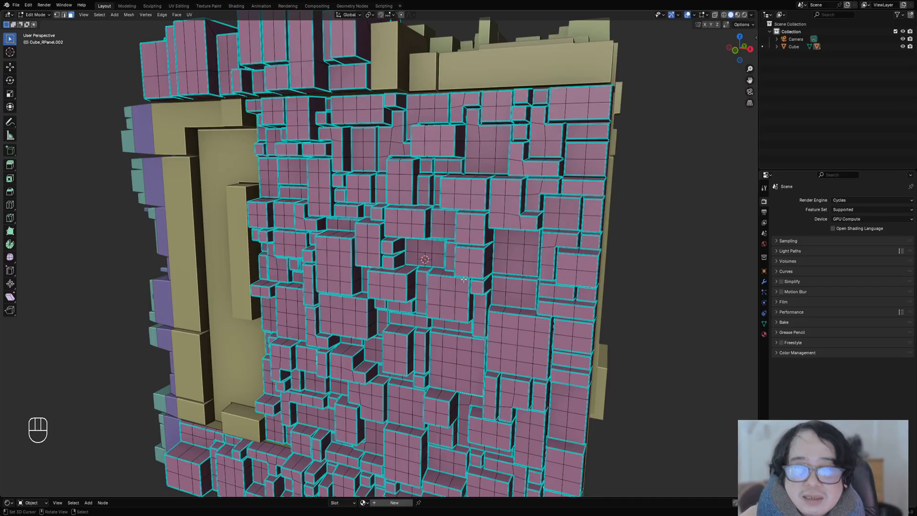
{"action": "scroll", "coordinate": [440, 302], "scroll_direction": "down", "scroll_amount": 5}
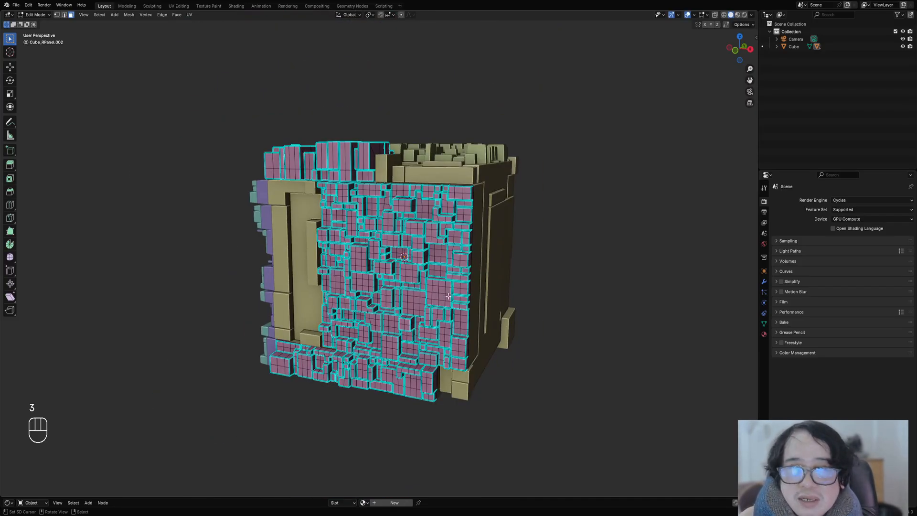
{"action": "scroll", "coordinate": [448, 296], "scroll_direction": "up", "scroll_amount": 4}
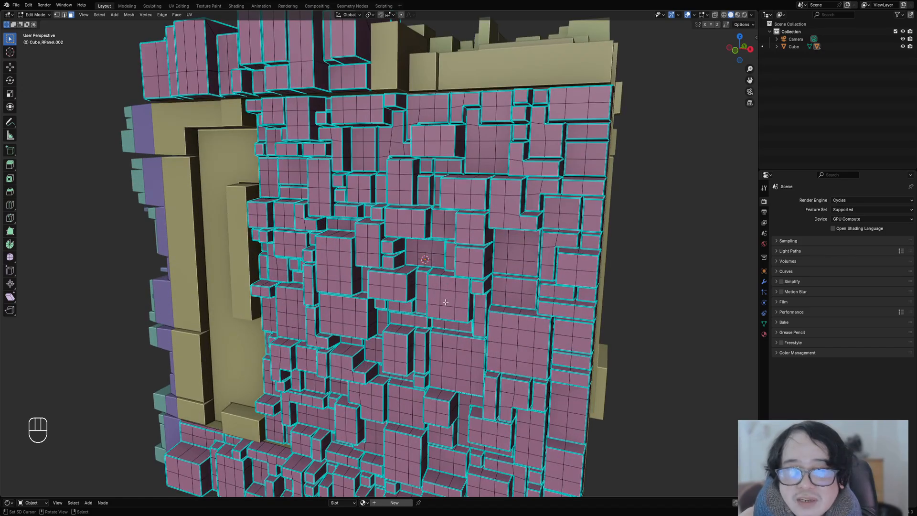
{"action": "left_click", "coordinate": [459, 362]}
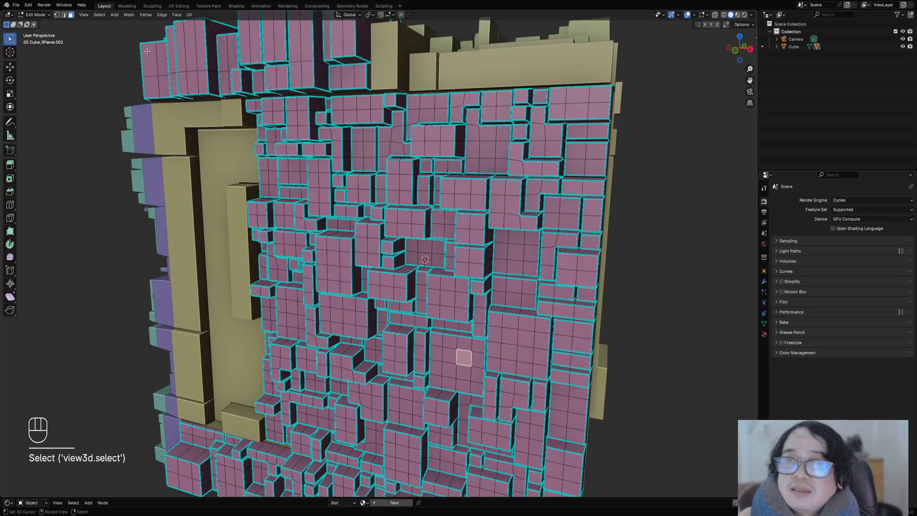
{"action": "left_click", "coordinate": [99, 15]}
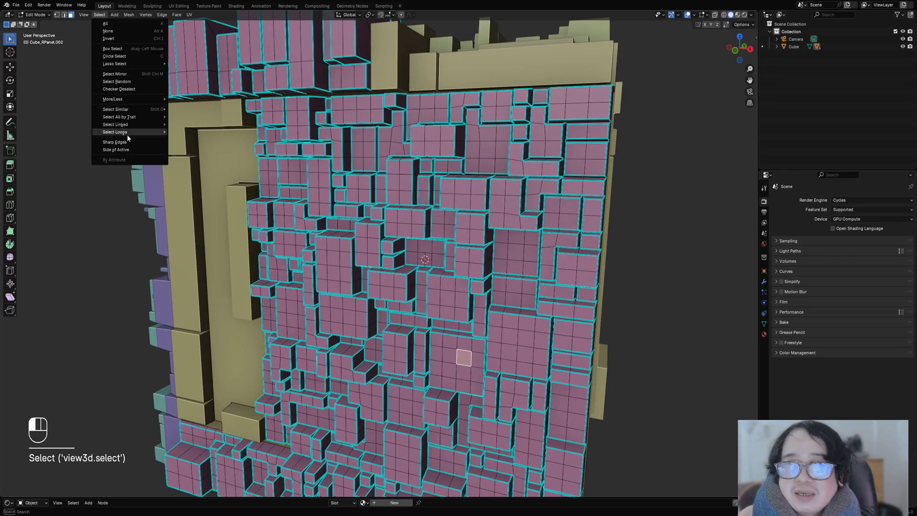
{"action": "mouse_move", "coordinate": [125, 127]}
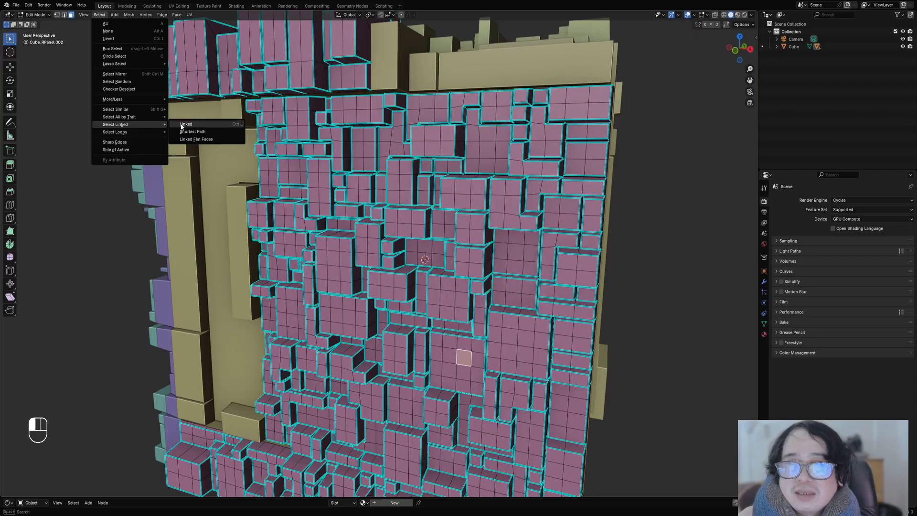
{"action": "right_click", "coordinate": [182, 125]}
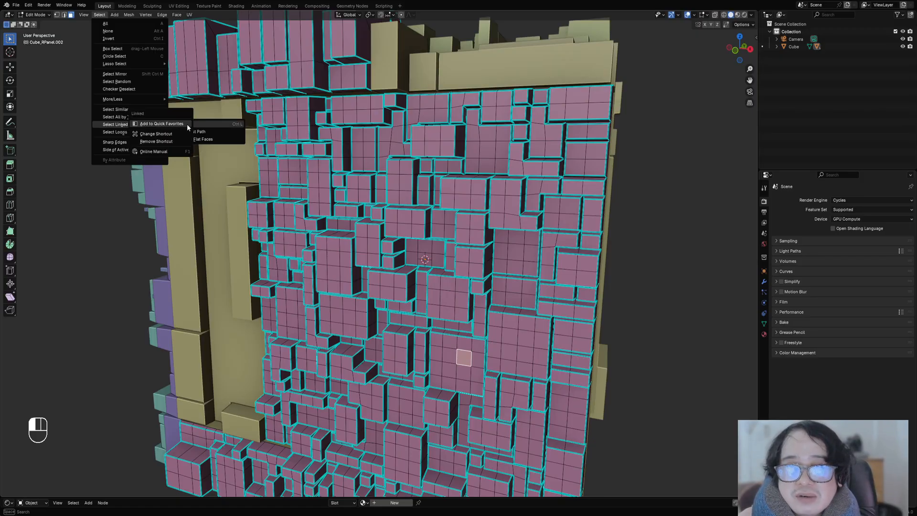
{"action": "left_click", "coordinate": [185, 124]}
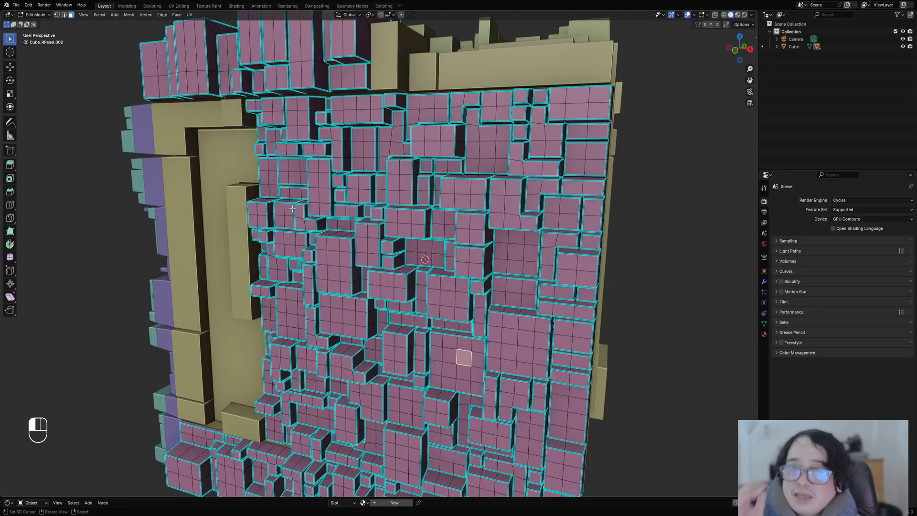
- Clear the selection, select one face on each of six pink panels, and expand the selection with Linked Flat Faces
{"action": "scroll", "coordinate": [520, 296], "scroll_direction": "down", "scroll_amount": 2}
{"action": "middle_click_drag", "start_coordinate": [518, 295], "coordinate": [505, 229], "text": "shift"}
{"action": "scroll", "coordinate": [501, 267], "scroll_direction": "up", "scroll_amount": 6}
{"action": "key", "text": "alt+a"}
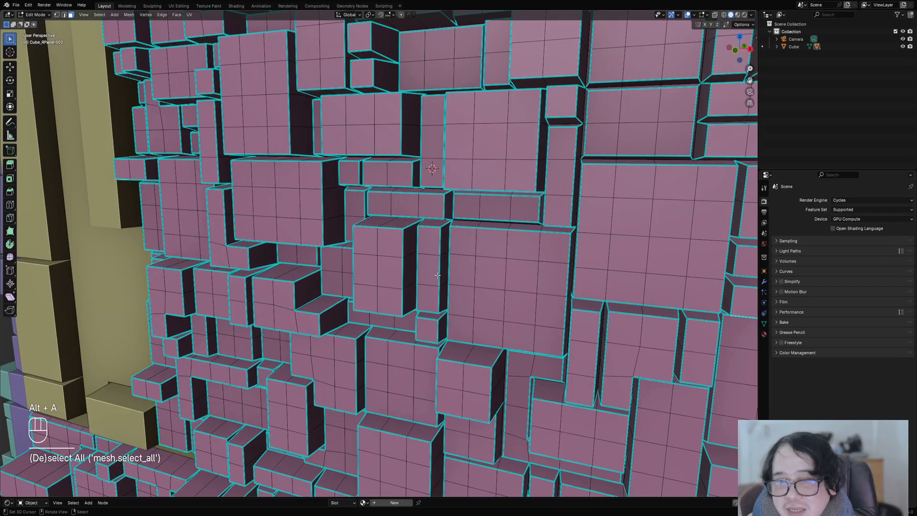
{"action": "left_click", "coordinate": [498, 278]}
{"action": "scroll", "coordinate": [499, 278], "scroll_direction": "down", "scroll_amount": 6}
{"action": "left_click", "coordinate": [464, 244], "text": "shift"}
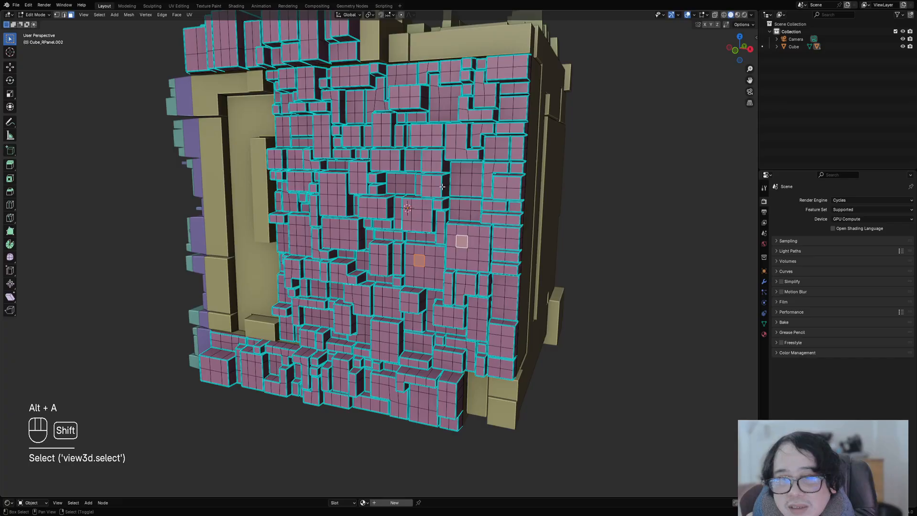
{"action": "left_click", "coordinate": [416, 214], "text": "shift"}
{"action": "left_click", "coordinate": [372, 203], "text": "shift"}
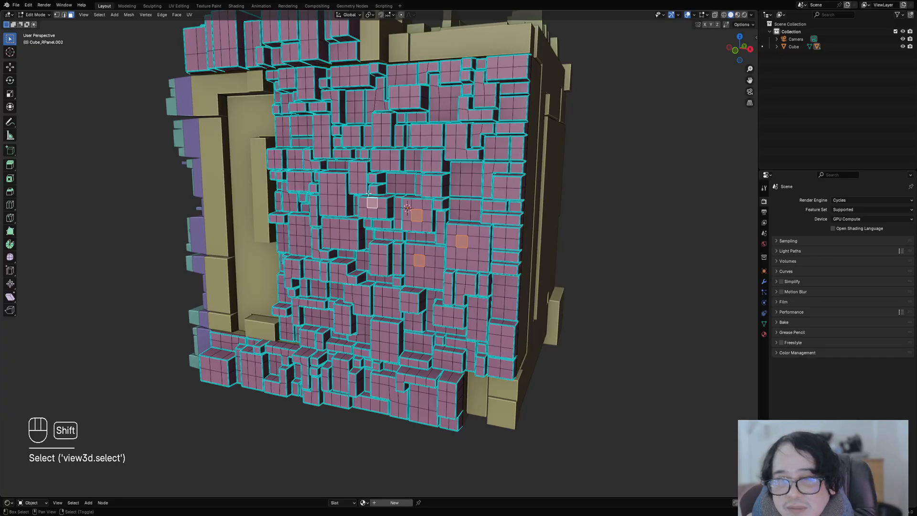
{"action": "left_click", "coordinate": [353, 166], "text": "shift"}
{"action": "left_click", "coordinate": [384, 155], "text": "shift"}
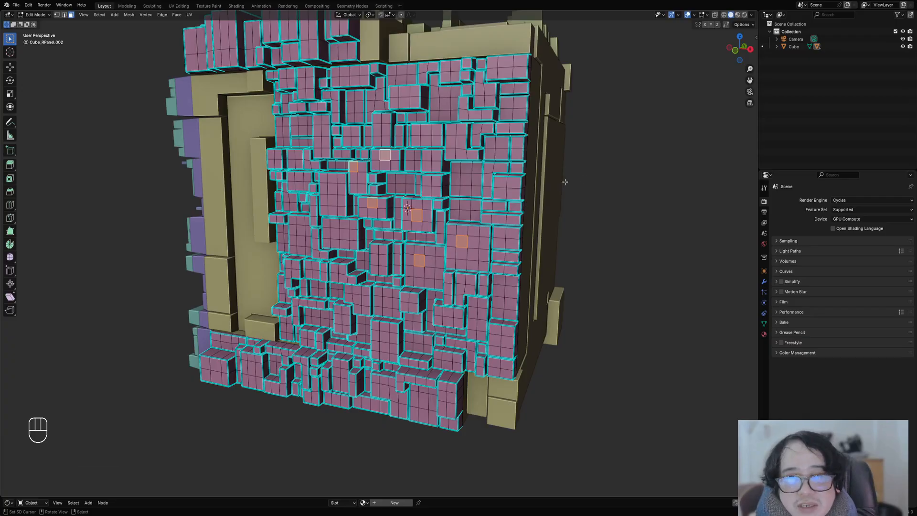
{"action": "key", "text": "q"}
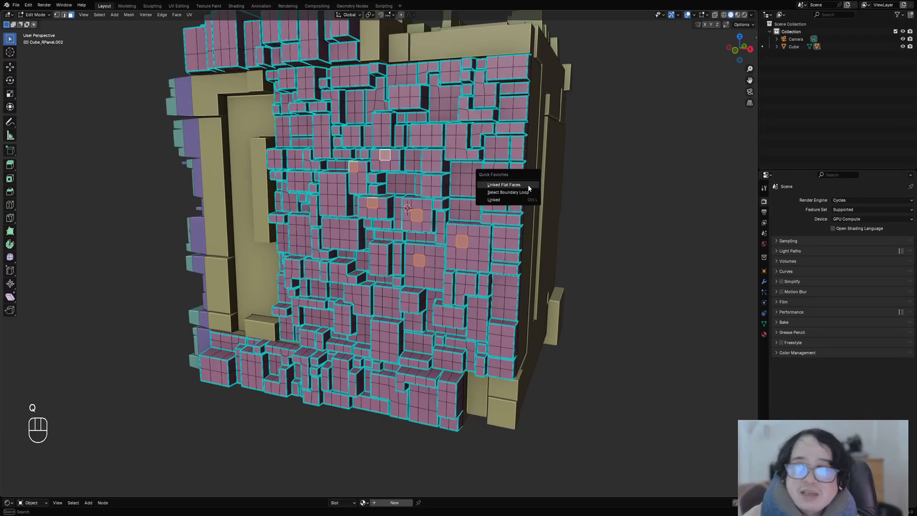
{"action": "left_click", "coordinate": [524, 185]}
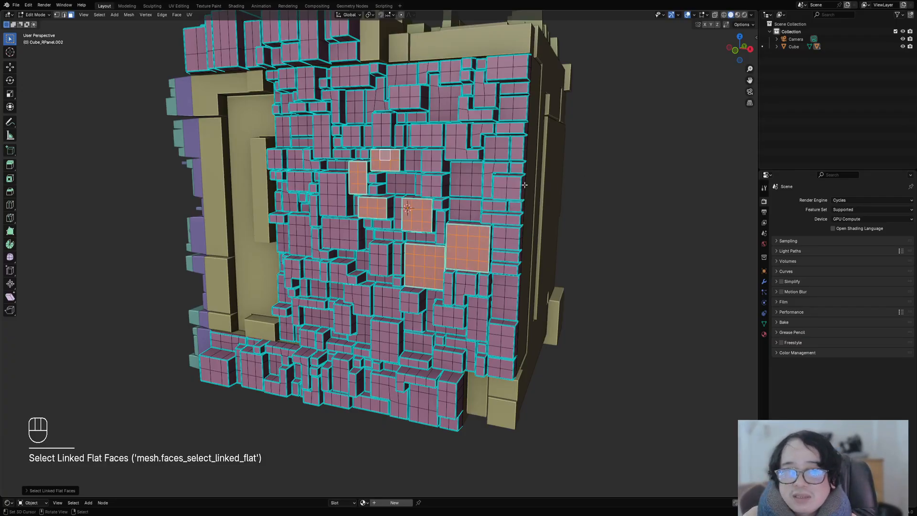
- Clear the selection and select the same six pink panel faces directly with the sharp-limited hover Select Linked
{"action": "scroll", "coordinate": [413, 242], "scroll_direction": "down", "scroll_amount": 4}
{"action": "mouse_move", "coordinate": [414, 242]}
{"action": "middle_mouse_down"}
{"action": "mouse_move", "coordinate": [417, 224]}
{"action": "mouse_move", "coordinate": [421, 241]}
{"action": "middle_mouse_up"}
{"action": "key", "text": "alt+a"}
{"action": "scroll", "coordinate": [420, 236], "scroll_direction": "up", "scroll_amount": 2}
{"action": "key", "text": "shift+f"}
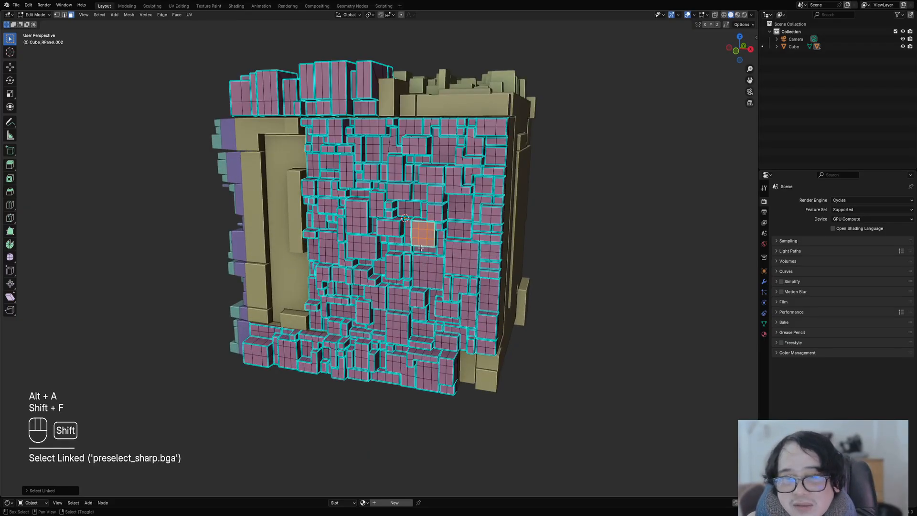
{"action": "key", "text": "shift+f"}
{"action": "key", "text": "shift+f"}
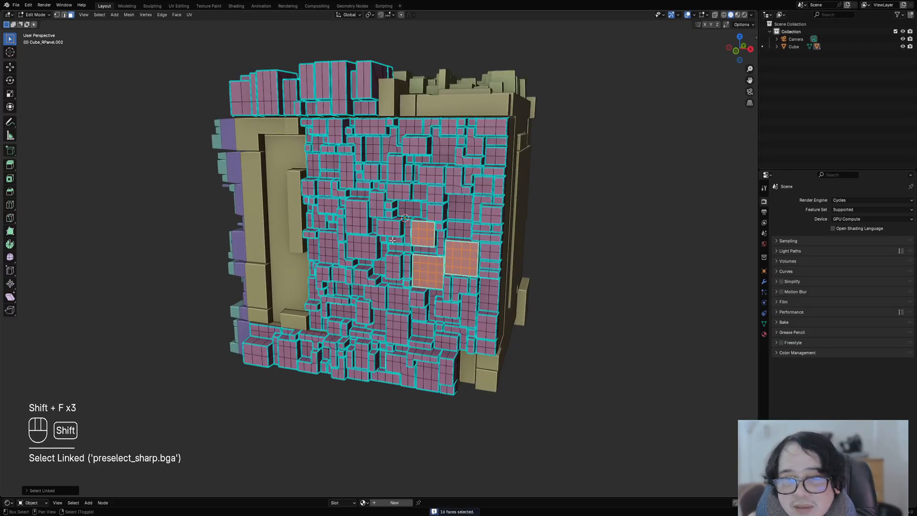
{"action": "key", "text": "shift+f"}
{"action": "key", "text": "shift+f"}
{"action": "key", "text": "shift+f"}
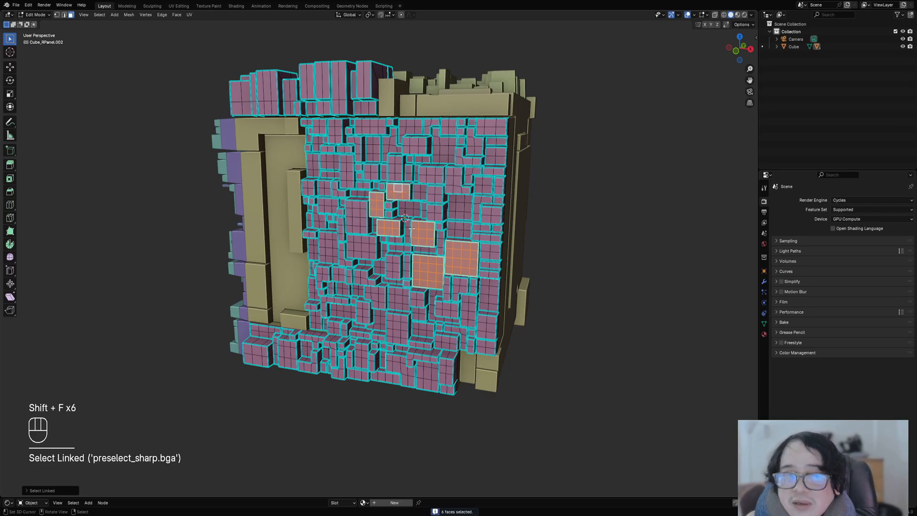
- Clear the selection, return to Object Mode, and select three pink panel faces with the sharp-limited hover Select Linked
{"action": "key", "text": "alt+a"}
{"action": "key", "text": "Tab"}
{"action": "middle_click_drag", "start_coordinate": [478, 290], "coordinate": [471, 307]}
{"action": "key", "text": "ctrl+shift+a"}
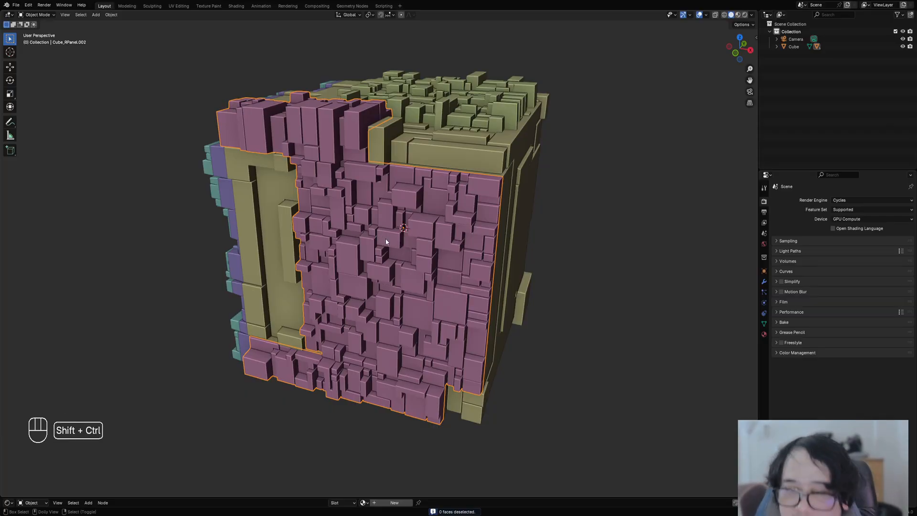
{"action": "key", "text": "shift+f"}
{"action": "key", "text": "shift+f"}
{"action": "key", "text": "shift+f"}
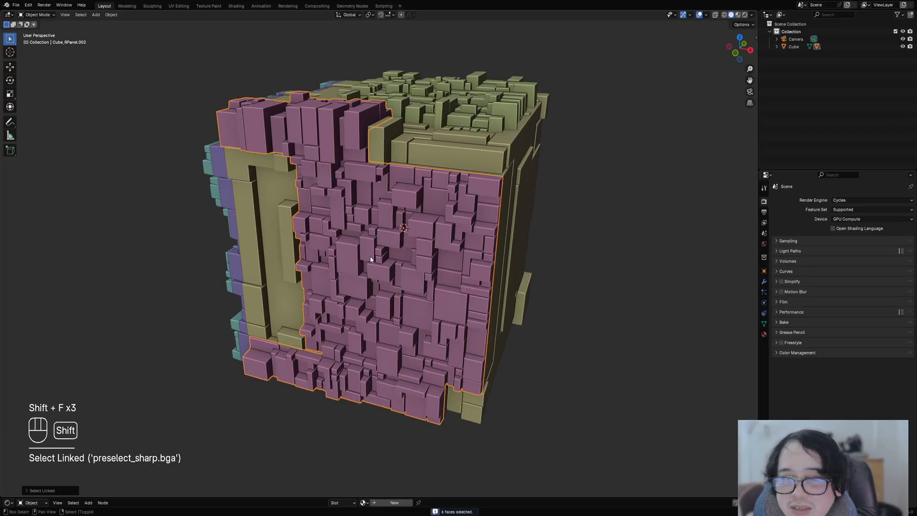
- Extend the selection across more panels on the cube's pink side with the sharp-limited hover Select Linked
{"action": "key", "text": "shift+f"}
{"action": "key", "text": "shift+f"}
{"action": "key", "text": "shift+f"}
{"action": "key", "text": "shift+f"}
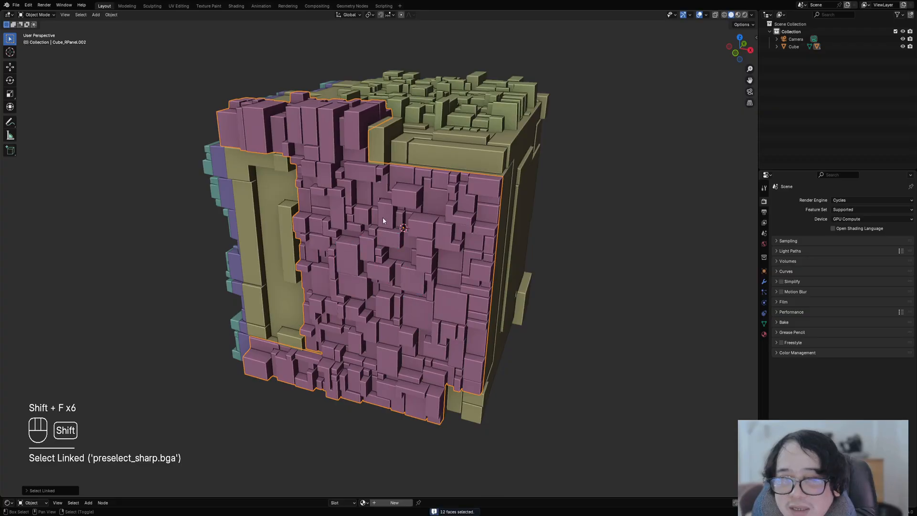
{"action": "key", "text": "shift+f"}
{"action": "key", "text": "shift+f"}
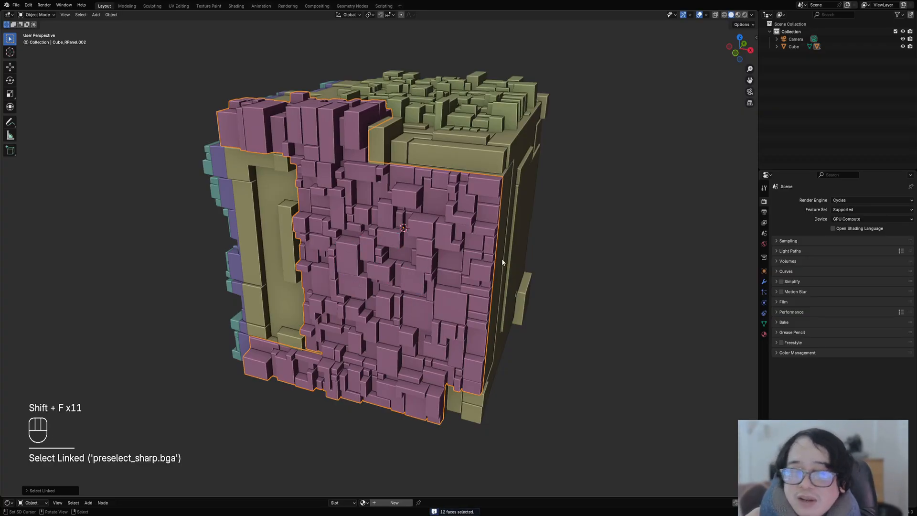
- Enter Edit Mode, clear the selection, and select single faces on eight panels across the cube's pink side
{"action": "key", "text": "Tab"}
{"action": "key", "text": "alt+a"}
{"action": "key", "text": "3"}
{"action": "left_click", "coordinate": [426, 269], "text": "shift"}
{"action": "left_click", "coordinate": [429, 305], "text": "shift"}
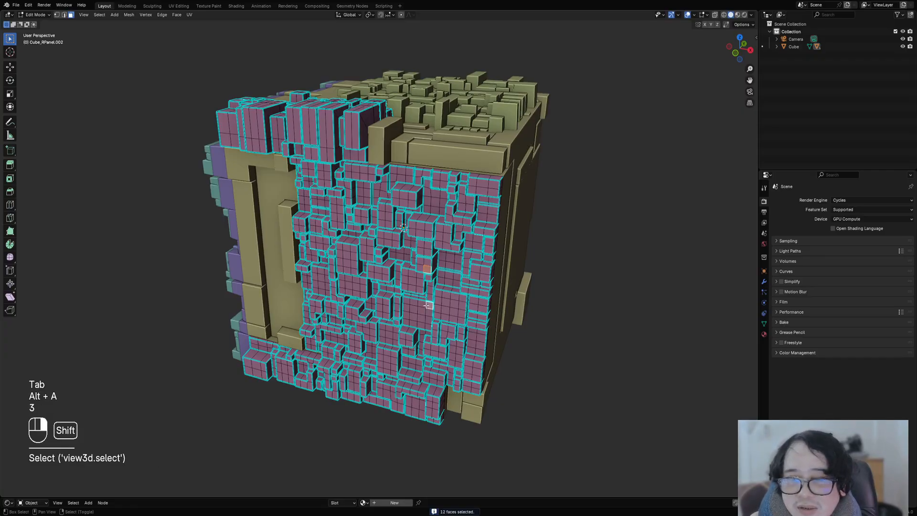
{"action": "left_click", "coordinate": [405, 272], "text": "shift"}
{"action": "left_click", "coordinate": [385, 271], "text": "shift"}
{"action": "left_click", "coordinate": [353, 256], "text": "shift"}
{"action": "left_click", "coordinate": [362, 249], "text": "shift"}
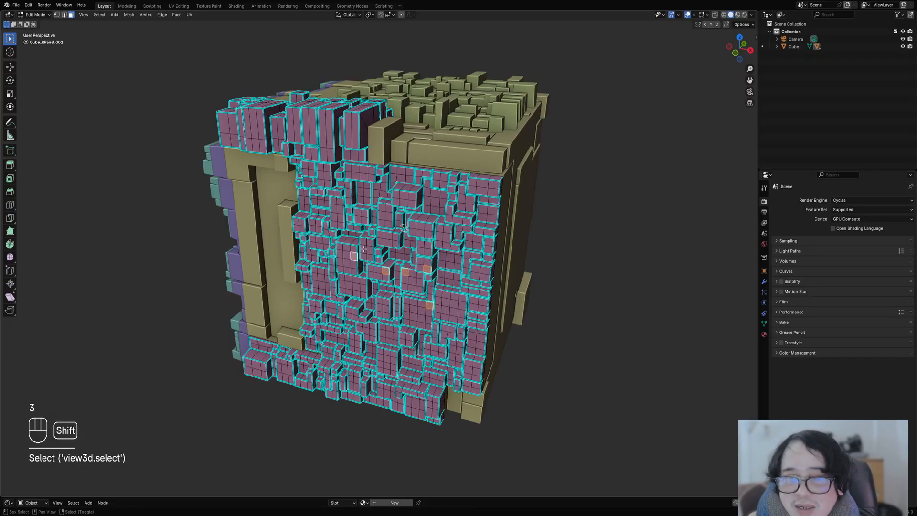
{"action": "left_click", "coordinate": [388, 242], "text": "shift"}
{"action": "left_click", "coordinate": [420, 233], "text": "shift"}
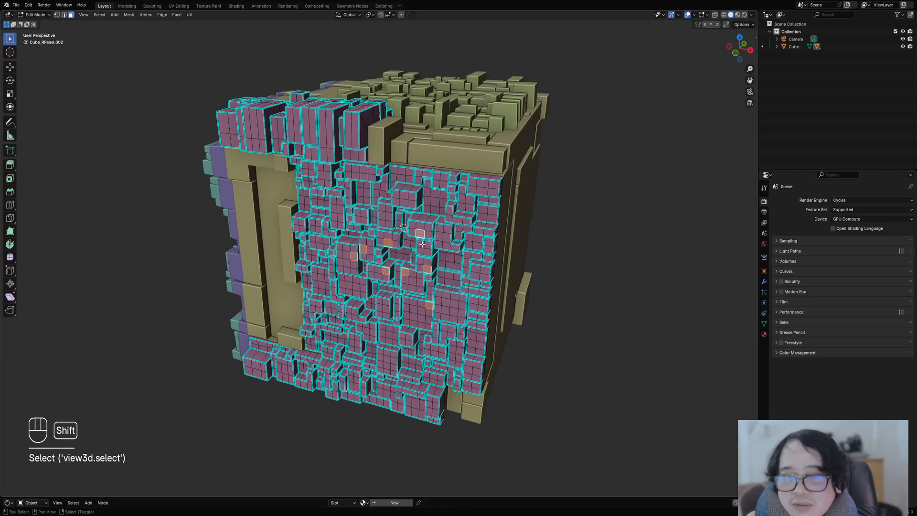
- Expand the picked faces with Linked Flat Faces, then clear the selection and return to Object Mode
{"action": "key", "text": "shift+g"}
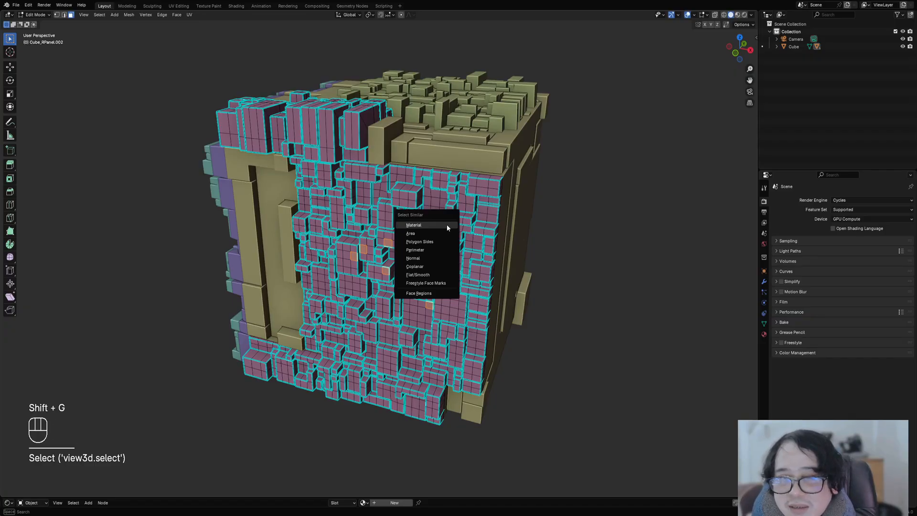
{"action": "key", "text": "q"}
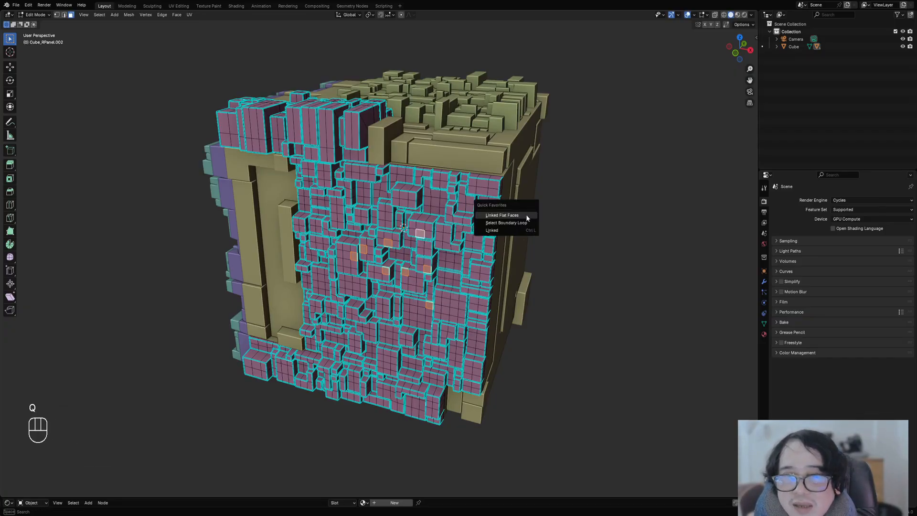
{"action": "left_click", "coordinate": [525, 215]}
{"action": "key", "text": "alt+a"}
{"action": "key", "text": "Tab"}
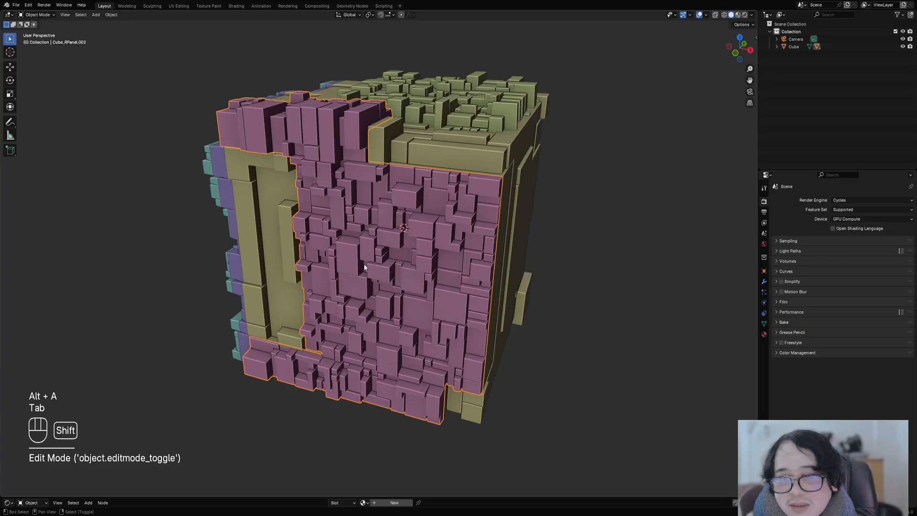
- Select six pink panel faces with the sharp-limited hover Select Linked, show its options, and deselect everything
{"action": "key", "text": "shift+f"}
{"action": "key", "text": "shift+f"}
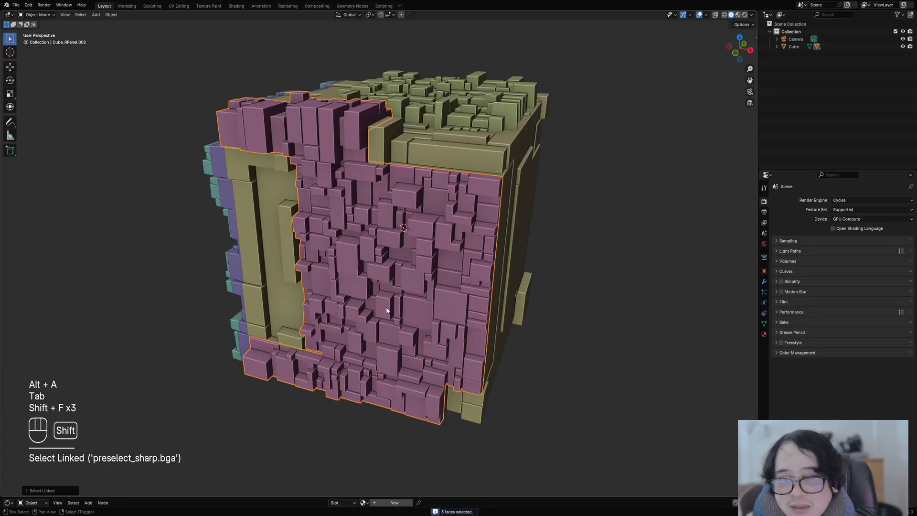
{"action": "key", "text": "shift+f"}
{"action": "key", "text": "shift+f"}
{"action": "key", "text": "shift+f"}
{"action": "key", "text": "shift+f"}
{"action": "key", "text": "F9"}
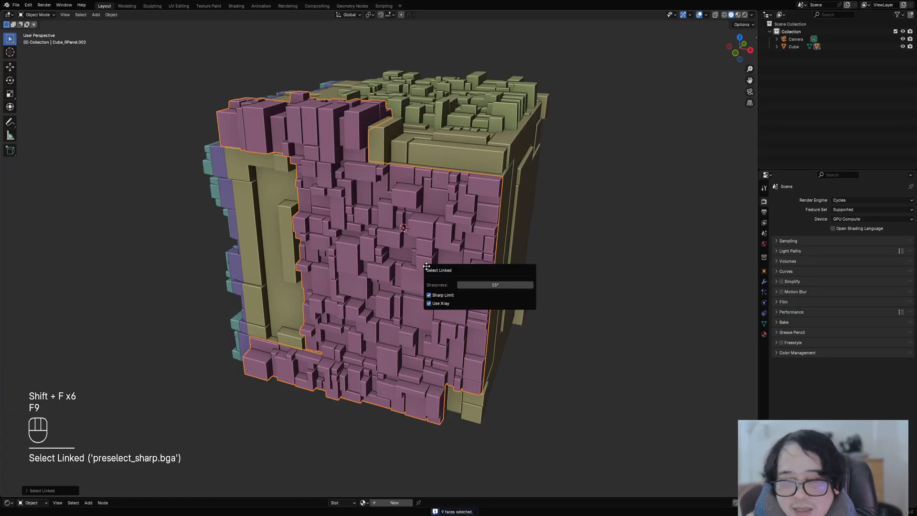
{"action": "middle_click_drag", "start_coordinate": [453, 267], "coordinate": [517, 276]}
{"action": "key", "text": "alt+a"}
- Remove several tall pink blocks along the cube's upper edge by adjusting and repeating the hover Select Linked for linked faces
{"action": "scroll", "coordinate": [443, 240], "scroll_direction": "down", "scroll_amount": 4}
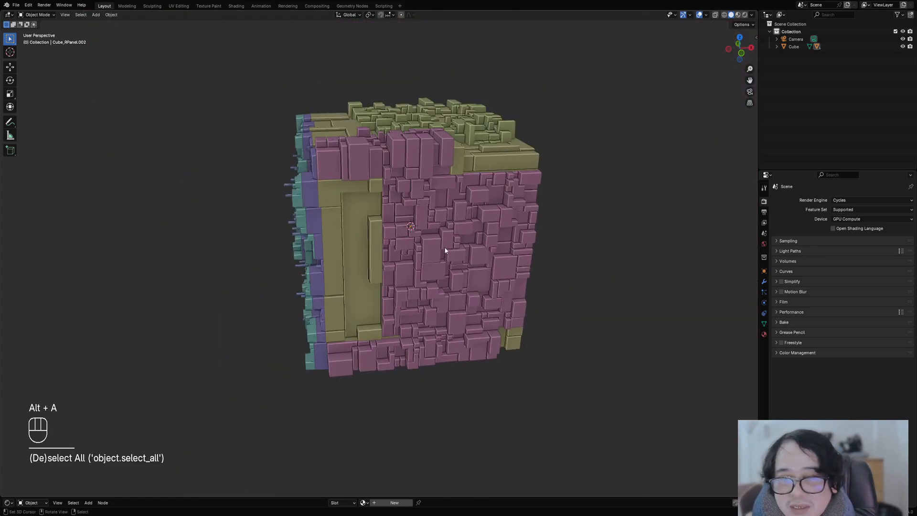
{"action": "middle_click_drag", "start_coordinate": [444, 249], "coordinate": [455, 288], "text": "shift"}
{"action": "key", "text": "ctrl+shift+f"}
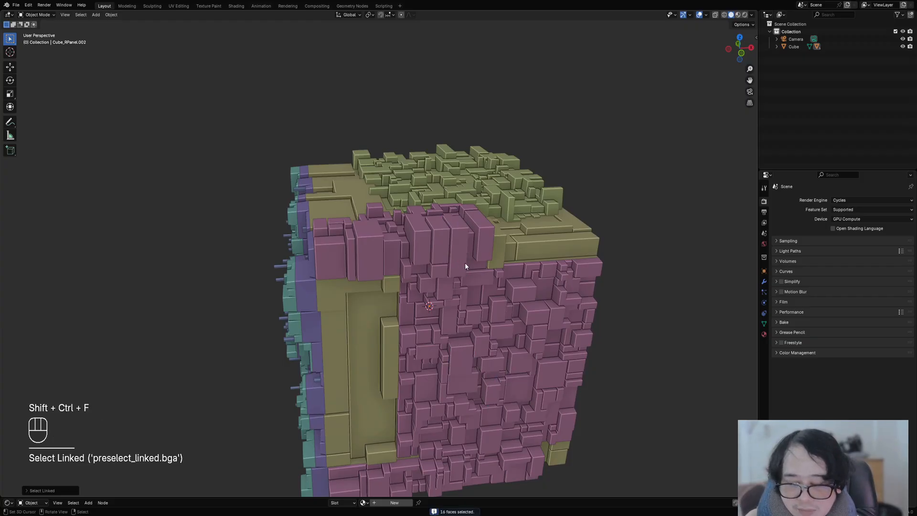
{"action": "key", "text": "F9"}
{"action": "left_click", "coordinate": [485, 298]}
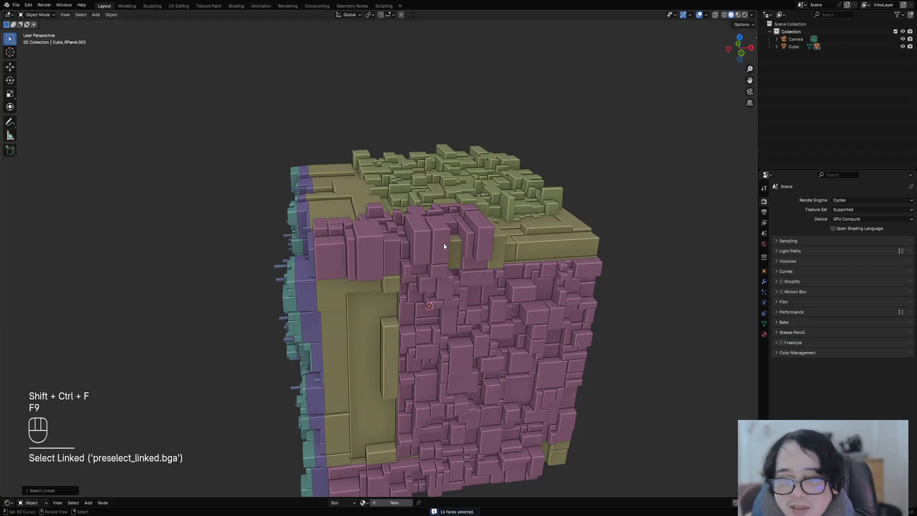
{"action": "key", "text": "ctrl+shift+f"}
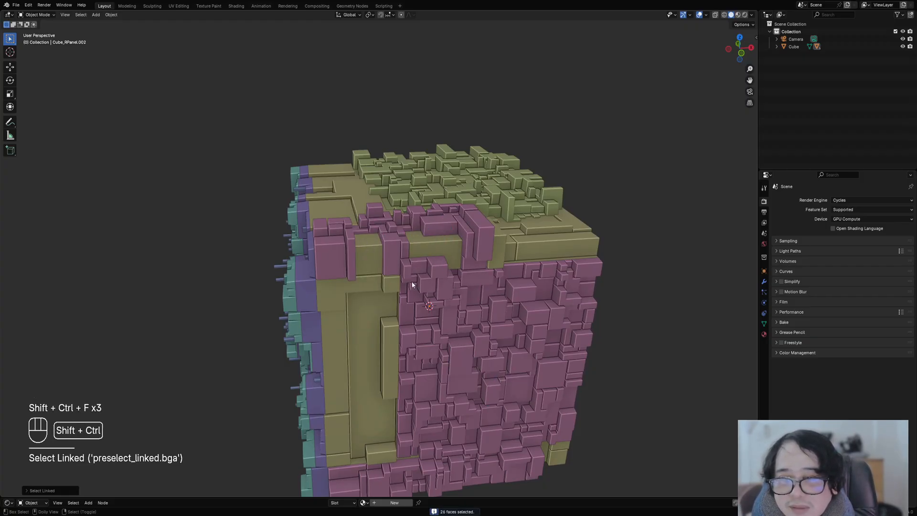
{"action": "key", "text": "ctrl+shift+f"}
{"action": "key", "text": "ctrl+shift+f"}
{"action": "scroll", "coordinate": [485, 282], "scroll_direction": "down", "scroll_amount": 4}
- Undo the removal of the pink blocks
{"action": "key", "text": "ctrl+z"}
{"action": "key", "text": "ctrl+z"}
{"action": "key", "text": "ctrl+z"}
{"action": "key", "text": "ctrl+z"}
{"action": "key", "text": "ctrl+z"}
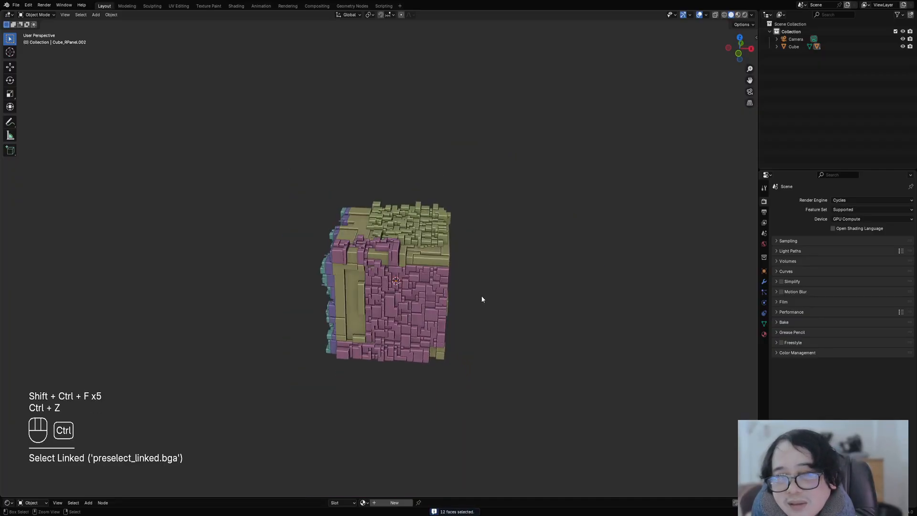
{"action": "key", "text": "ctrl+z"}
- Delete the raised green panel object on the cube's top, the pink panel object, and the olive panel object
{"action": "middle_click_drag", "start_coordinate": [482, 298], "coordinate": [384, 308]}
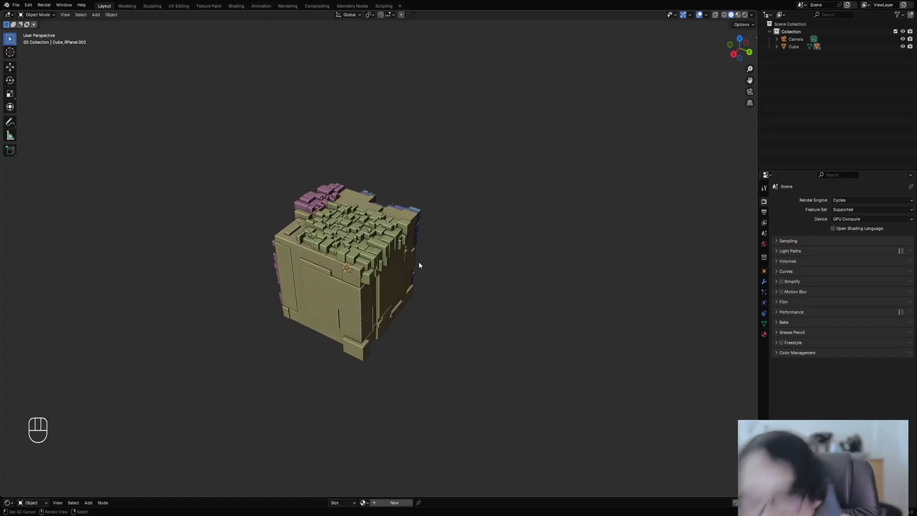
{"action": "middle_click_drag", "start_coordinate": [410, 273], "coordinate": [342, 205]}
{"action": "left_click", "coordinate": [342, 204]}
{"action": "key", "text": "x"}
{"action": "left_click", "coordinate": [338, 201]}
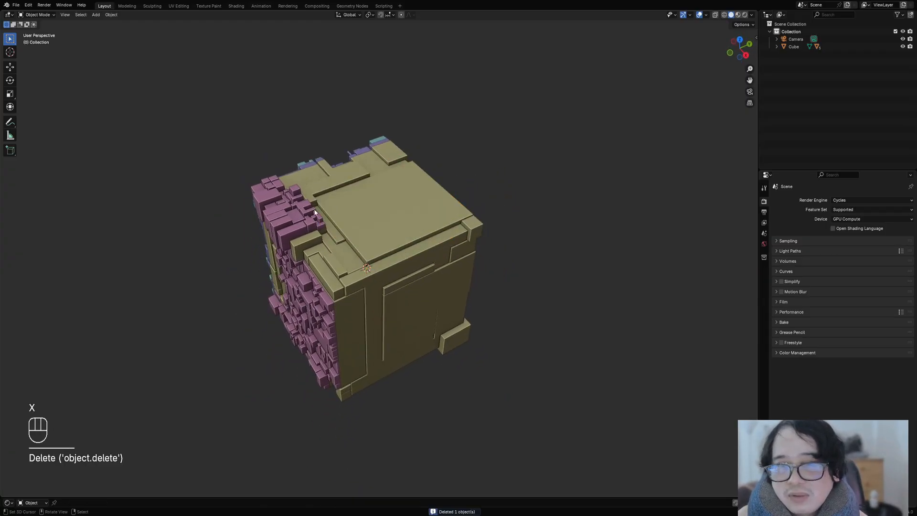
{"action": "left_click", "coordinate": [306, 209]}
{"action": "key", "text": "x"}
{"action": "left_click", "coordinate": [306, 209]}
{"action": "left_click", "coordinate": [369, 215]}
{"action": "key", "text": "x"}
{"action": "left_click", "coordinate": [369, 217]}
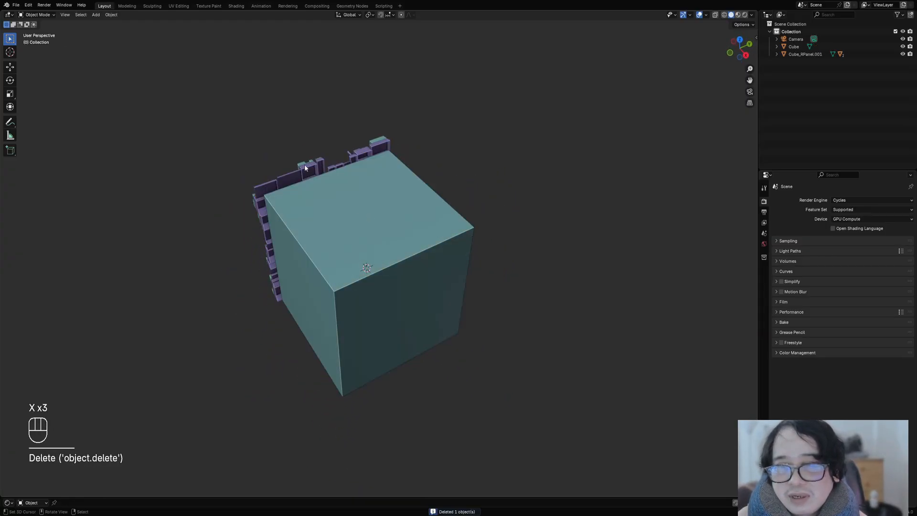
- Delete the remaining purple panels, green panels, and scattered Random Cells object, leaving the plain cube
{"action": "left_click", "coordinate": [304, 167]}
{"action": "middle_click_drag", "start_coordinate": [306, 168], "coordinate": [454, 179]}
{"action": "key", "text": "x"}
{"action": "left_click", "coordinate": [452, 178]}
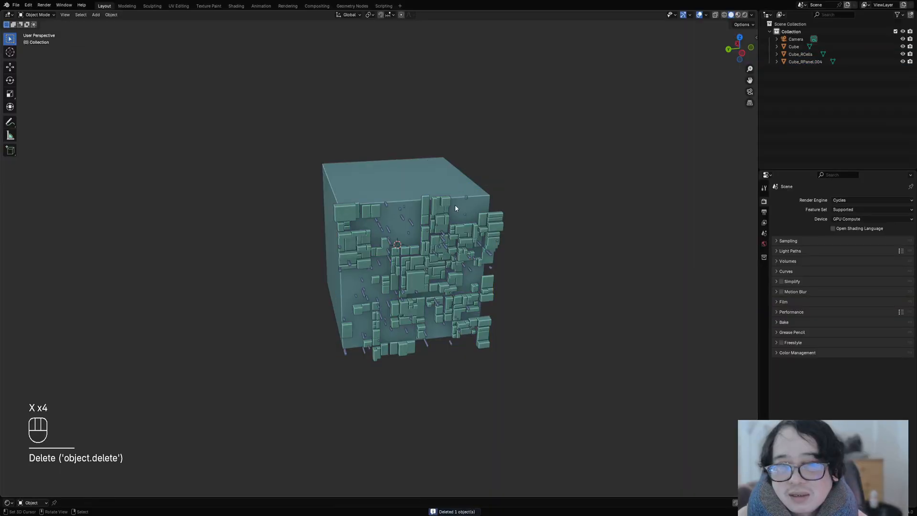
{"action": "left_click", "coordinate": [455, 206]}
{"action": "key", "text": "x"}
{"action": "left_click", "coordinate": [419, 218]}
{"action": "left_click", "coordinate": [412, 222]}
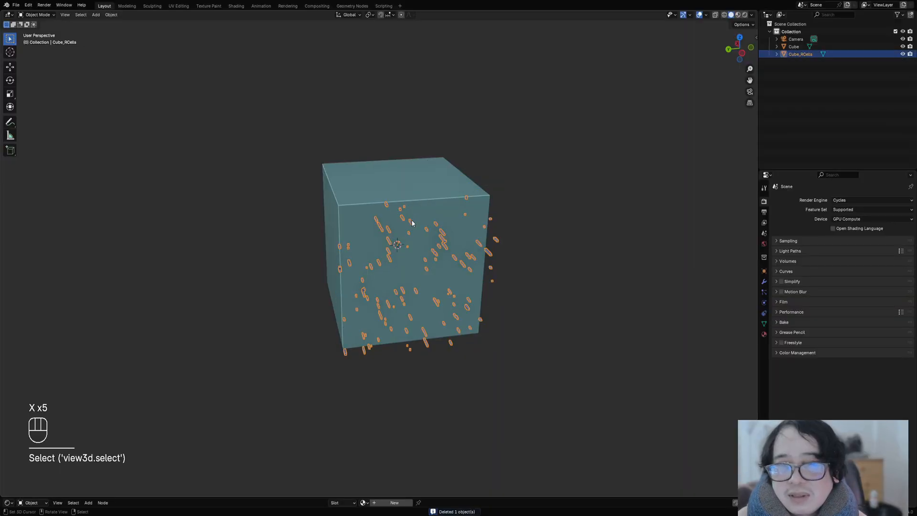
{"action": "key", "text": "x"}
{"action": "left_click", "coordinate": [414, 219]}
- Select two adjacent sides of the cube in Edit Mode with the sharp-limited hover Select Linked, then return to Object Mode
{"action": "middle_click_drag", "start_coordinate": [447, 215], "coordinate": [407, 222]}
{"action": "left_click", "coordinate": [407, 222]}
{"action": "key", "text": "Tab"}
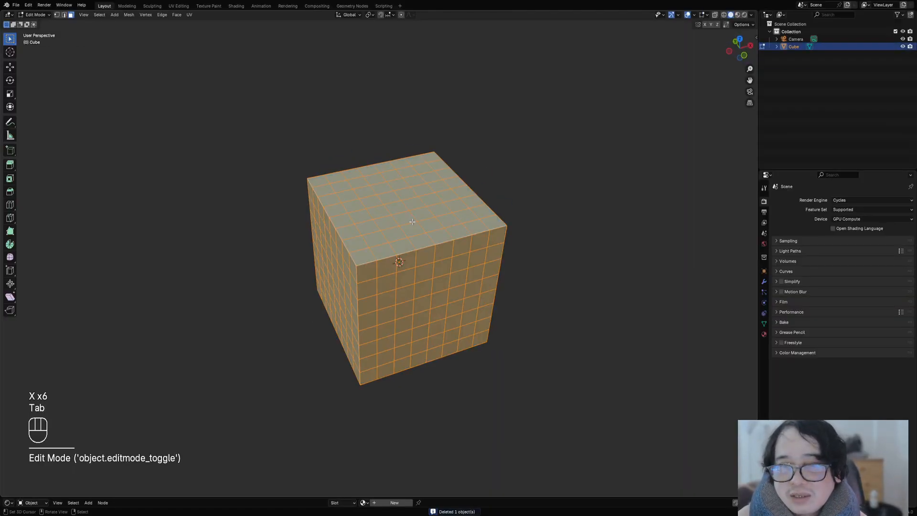
{"action": "key", "text": "3"}
{"action": "key", "text": "alt+a"}
{"action": "key", "text": "shift+f"}
{"action": "key", "text": "shift+f"}
{"action": "key", "text": "Tab"}
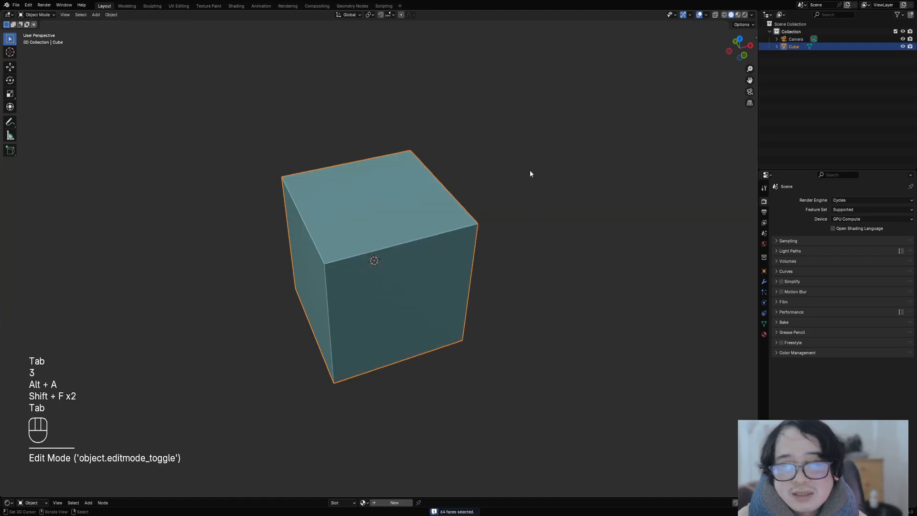
- Generate Random Tubes on the two selected cube sides from a preset with amount 100 and Split cuts, increasing the subdivision cuts
{"action": "key", "text": "shift+q"}
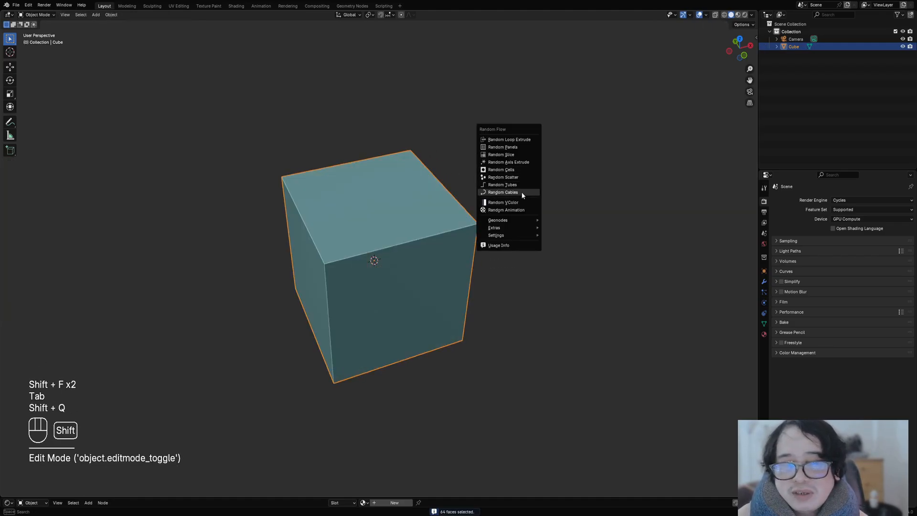
{"action": "left_click", "coordinate": [524, 184]}
{"action": "left_click", "coordinate": [549, 203]}
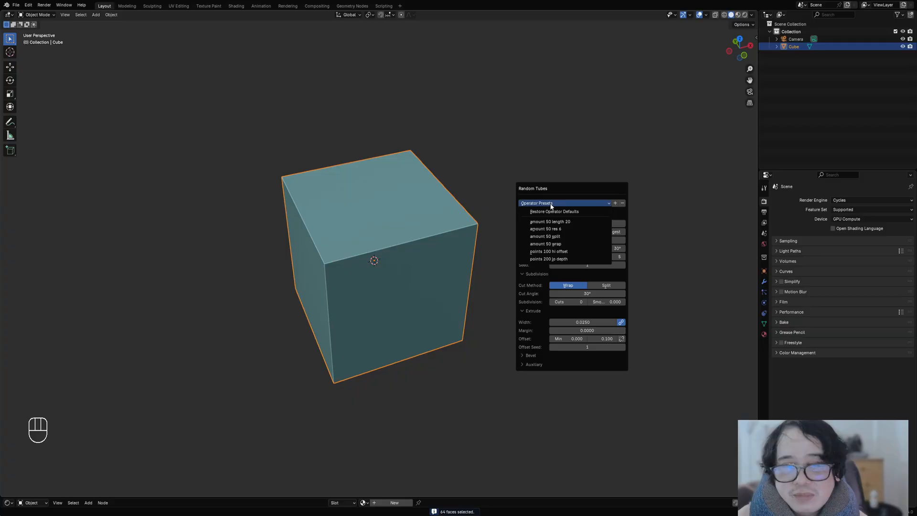
{"action": "left_click", "coordinate": [548, 259]}
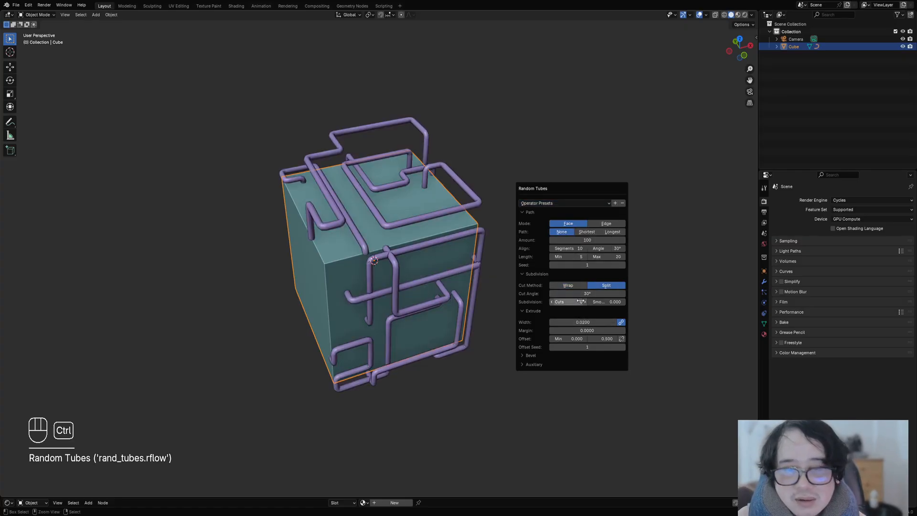
{"action": "scroll", "coordinate": [578, 302], "scroll_direction": "up", "scroll_amount": 1, "text": "ctrl"}
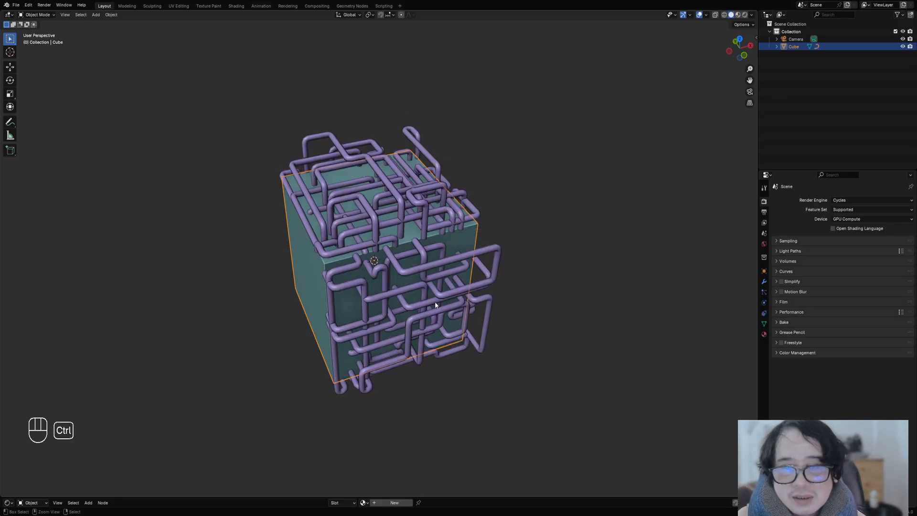
- Try the sharp-limited hover Select Linked on the tubes curve, and use it on the cube's bare side for comparison
{"action": "left_click", "coordinate": [500, 249]}
{"action": "key", "text": "shift+f"}
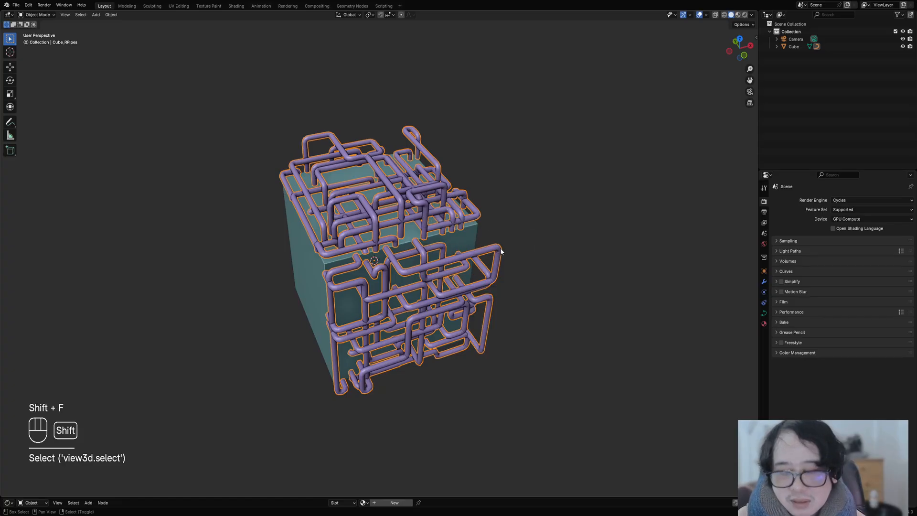
{"action": "key", "text": "shift+f"}
{"action": "key", "text": "shift+f"}
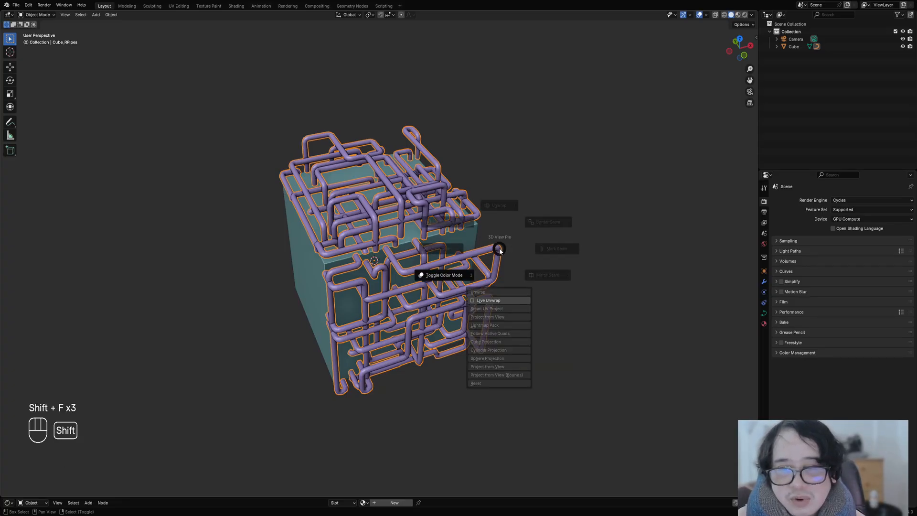
{"action": "right_click", "coordinate": [309, 254]}
{"action": "middle_click_drag", "start_coordinate": [308, 254], "coordinate": [324, 252]}
{"action": "key", "text": "shift+f"}
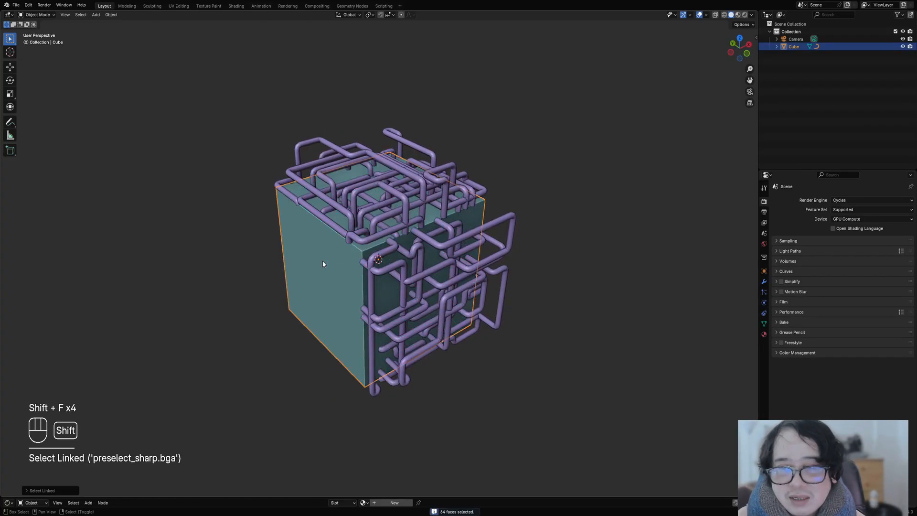
{"action": "key", "text": "ctrl+shift+a"}
- Select the tubes object, convert it to a mesh, and check its geometry in Edit Mode
{"action": "right_click", "coordinate": [505, 222]}
{"action": "mouse_move", "coordinate": [523, 226]}
{"action": "middle_mouse_down"}
{"action": "mouse_move", "coordinate": [449, 228]}
{"action": "mouse_move", "coordinate": [487, 232]}
{"action": "mouse_move", "coordinate": [489, 254]}
{"action": "mouse_move", "coordinate": [530, 211]}
{"action": "mouse_move", "coordinate": [523, 225]}
{"action": "middle_mouse_up"}
{"action": "key", "text": "ctrl+shift+x"}
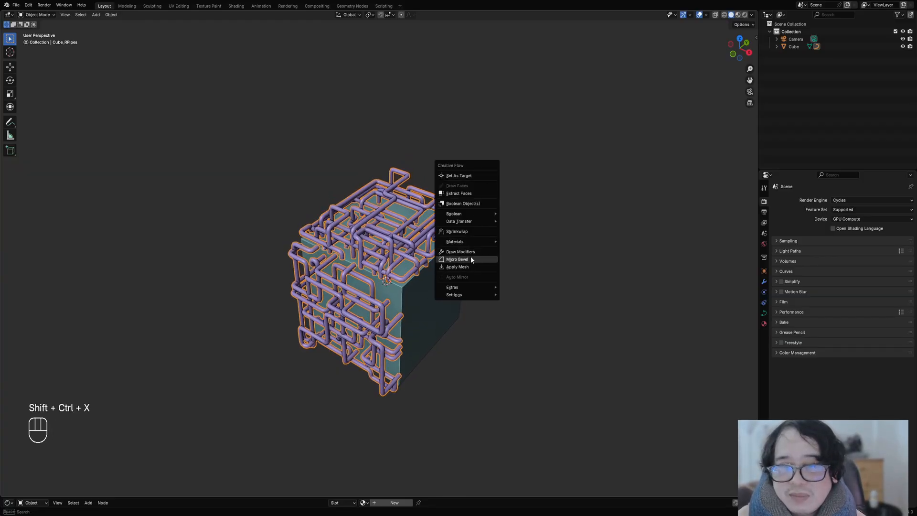
{"action": "scroll", "coordinate": [464, 188], "scroll_direction": "up", "scroll_amount": 1}
{"action": "key", "text": "w"}
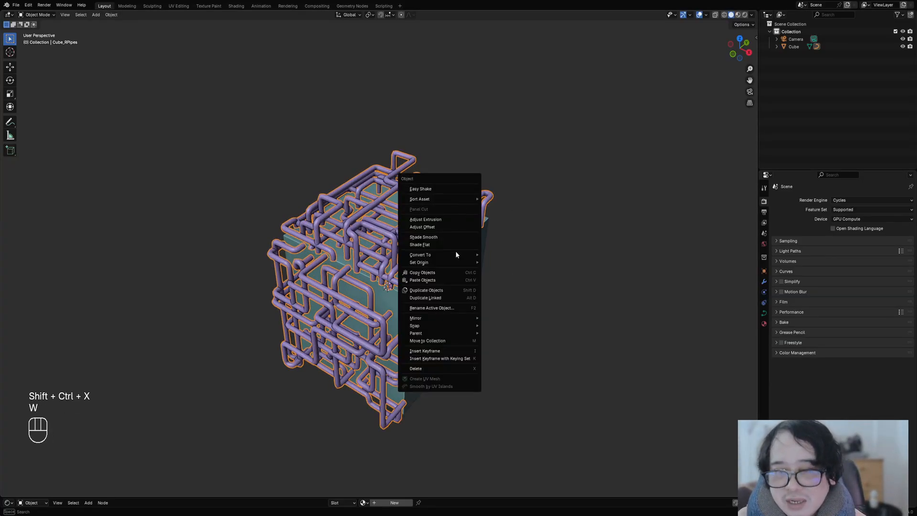
{"action": "mouse_move", "coordinate": [465, 256]}
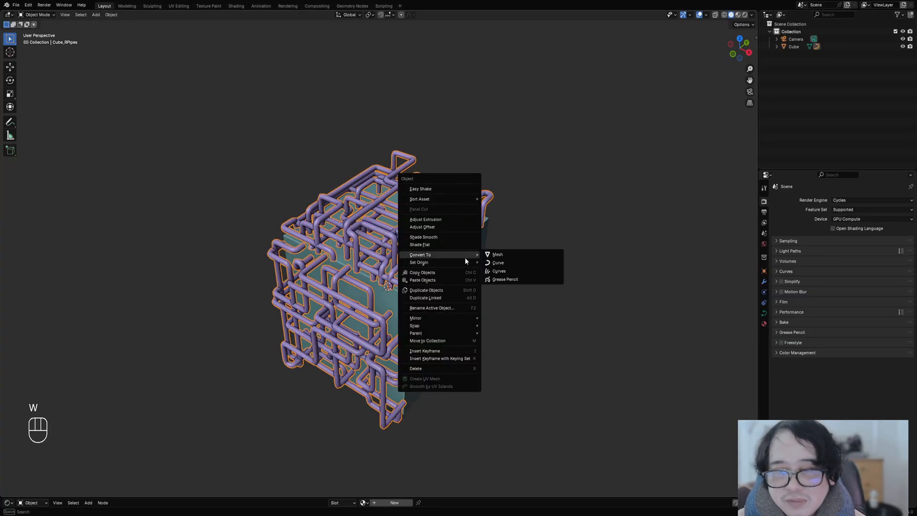
{"action": "left_click", "coordinate": [511, 255]}
{"action": "key", "text": "Tab"}
{"action": "middle_click_drag", "start_coordinate": [511, 255], "coordinate": [574, 275]}
{"action": "scroll", "coordinate": [575, 275], "scroll_direction": "up", "scroll_amount": 3}
{"action": "key", "text": "Tab"}
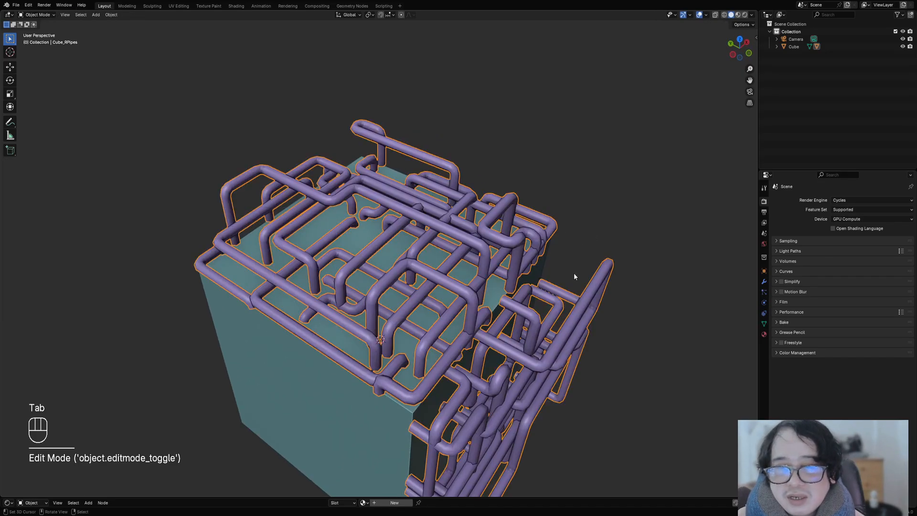
- Select linked faces on the converted tubes mesh with the sharp-limited hover Select Linked
{"action": "scroll", "coordinate": [432, 277], "scroll_direction": "down", "scroll_amount": 5}
{"action": "middle_click_drag", "start_coordinate": [442, 286], "coordinate": [455, 293]}
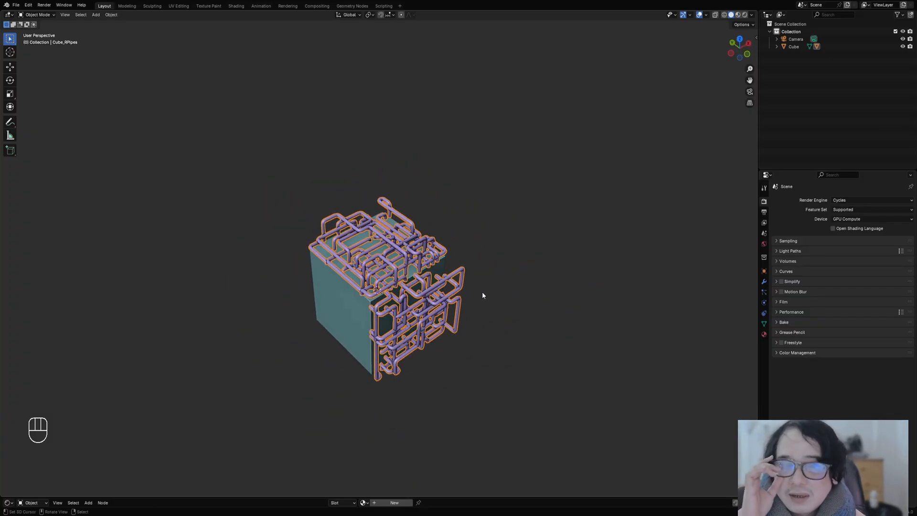
{"action": "middle_click_drag", "start_coordinate": [483, 291], "coordinate": [508, 285], "text": "shift"}
{"action": "scroll", "coordinate": [497, 268], "scroll_direction": "up", "scroll_amount": 1}
{"action": "key", "text": "shift+ctrl+a"}
{"action": "middle_click_drag", "start_coordinate": [412, 236], "coordinate": [419, 309]}
{"action": "scroll", "coordinate": [354, 268], "scroll_direction": "up", "scroll_amount": 3}
{"action": "key", "text": "shift+f"}
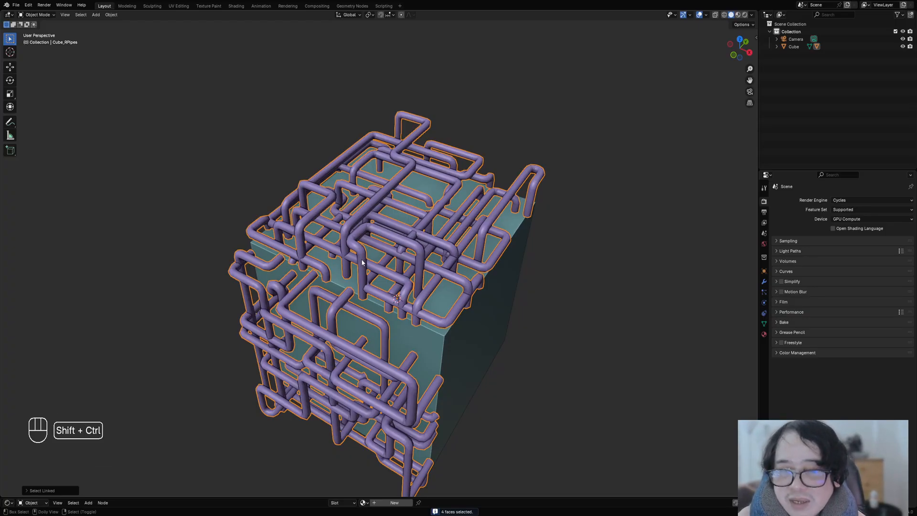
- In Object Mode, remove several individual tubes from above the cube's top face with the hover Select Linked operator
{"action": "key", "text": "shift+ctrl+f"}
{"action": "middle_click_drag", "start_coordinate": [361, 262], "coordinate": [398, 201]}
{"action": "key", "text": "shift+ctrl+f"}
{"action": "key", "text": "shift+ctrl+f"}
{"action": "key", "text": "shift+ctrl+f"}
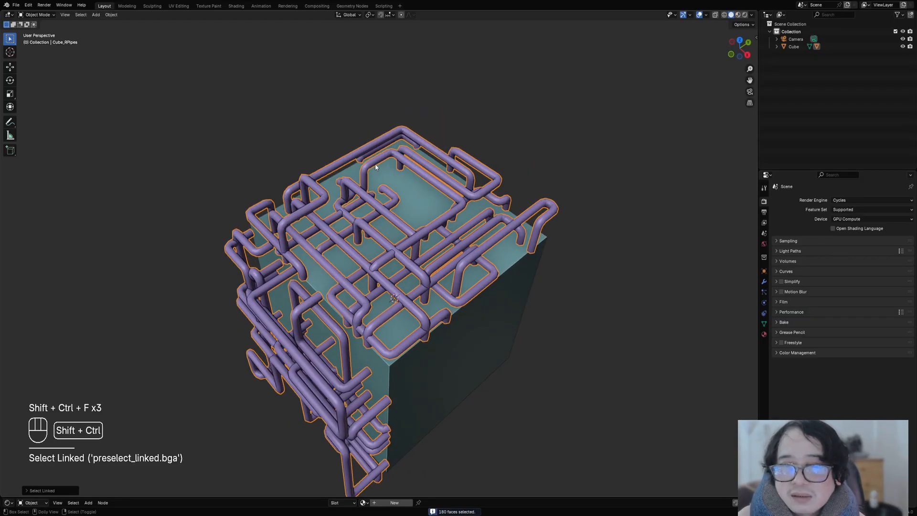
{"action": "left_click", "coordinate": [379, 143], "text": "ctrl+shift"}
- Remove a few tubes from the cube's tube-covered side with the hover Select Linked operator, undoing one unwanted removal
{"action": "middle_click_drag", "start_coordinate": [379, 142], "coordinate": [466, 413]}
{"action": "key", "text": "shift+ctrl+f"}
{"action": "key", "text": "shift+ctrl+f"}
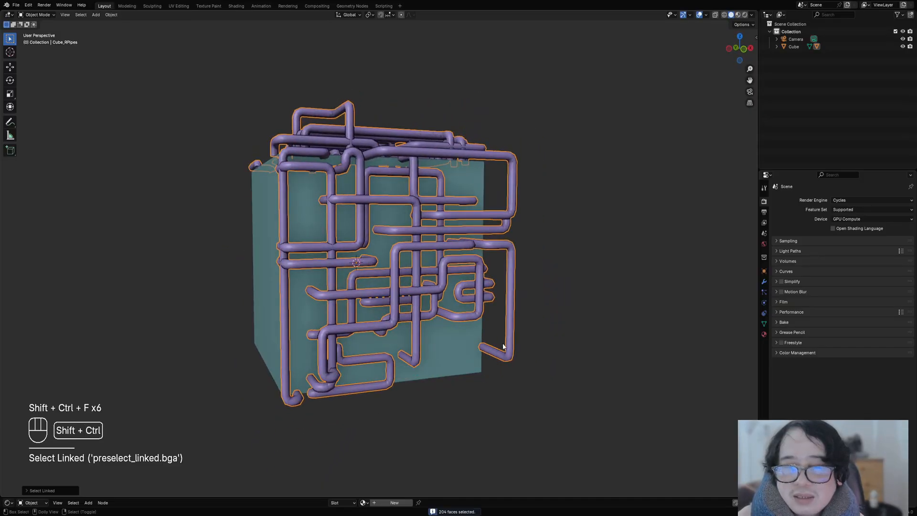
{"action": "key", "text": "ctrl+z"}
{"action": "key", "text": "shift+ctrl+f"}
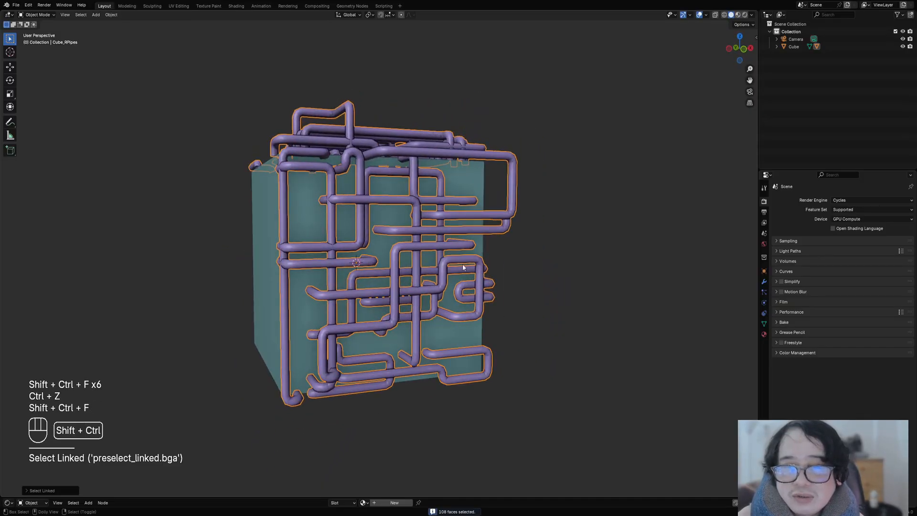
{"action": "middle_click_drag", "start_coordinate": [462, 264], "coordinate": [440, 271]}
{"action": "key", "text": "shift+ctrl+f"}
{"action": "key", "text": "shift+ctrl+f"}
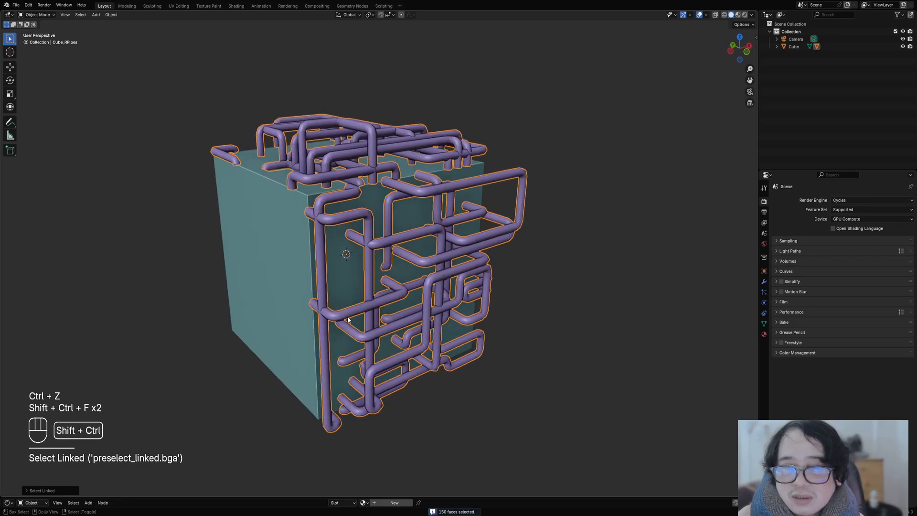
- Thin out the tube-covered side further by removing more linked tubes with the hover Select Linked operator
{"action": "middle_click_drag", "start_coordinate": [342, 296], "coordinate": [403, 322]}
{"action": "key", "text": "shift+ctrl+f"}
{"action": "key", "text": "shift+ctrl+f"}
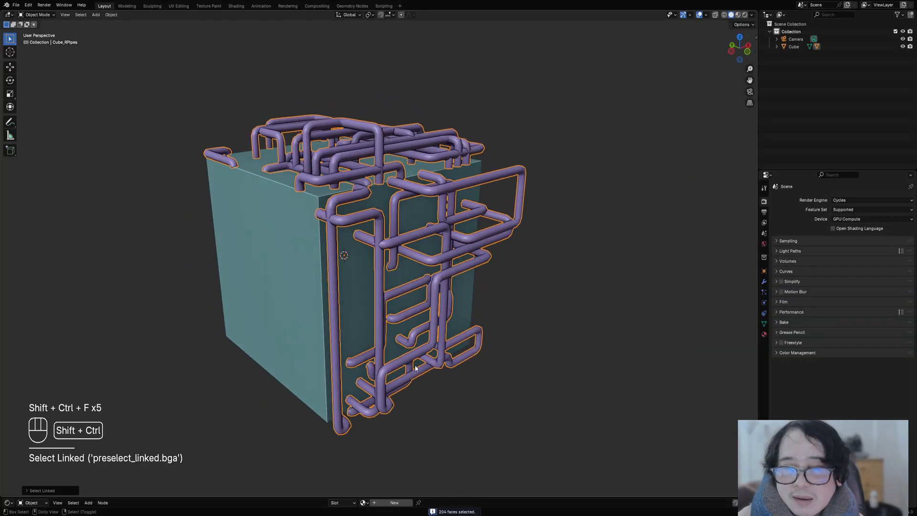
{"action": "key", "text": "shift+ctrl+f"}
{"action": "key", "text": "shift+ctrl+f"}
- Return to the cube's top and remove more of its crossing tubes with the hover Select Linked operator
{"action": "middle_click_drag", "start_coordinate": [418, 376], "coordinate": [345, 210]}
{"action": "key", "text": "shift+ctrl+f"}
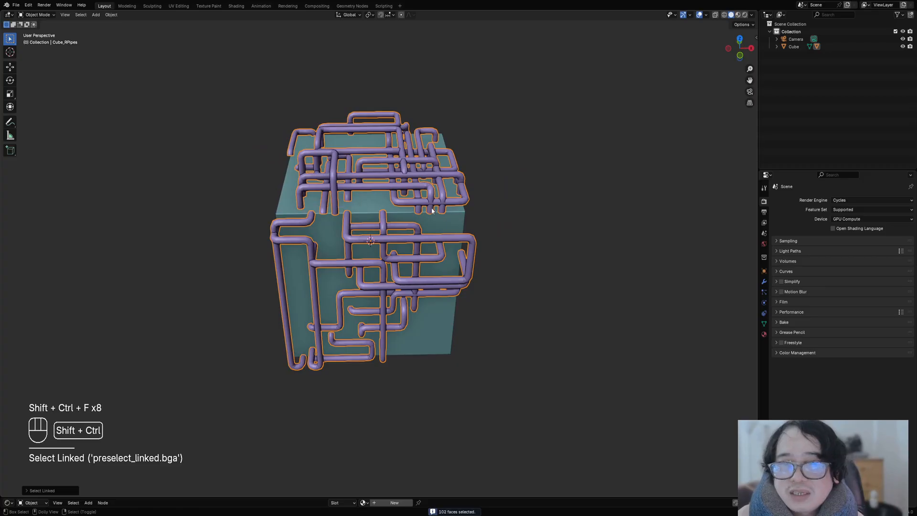
{"action": "middle_click_drag", "start_coordinate": [432, 207], "coordinate": [429, 239]}
{"action": "key", "text": "shift+ctrl+f"}
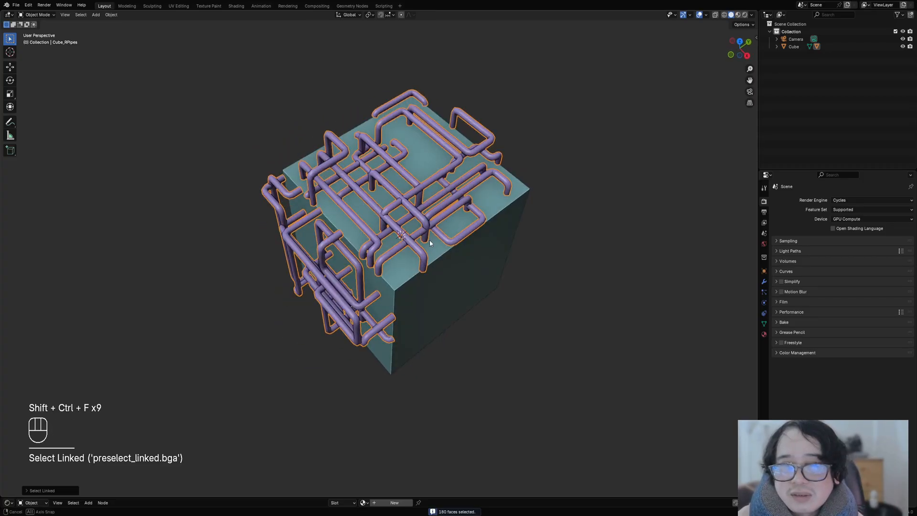
{"action": "key", "text": "shift+ctrl+f"}
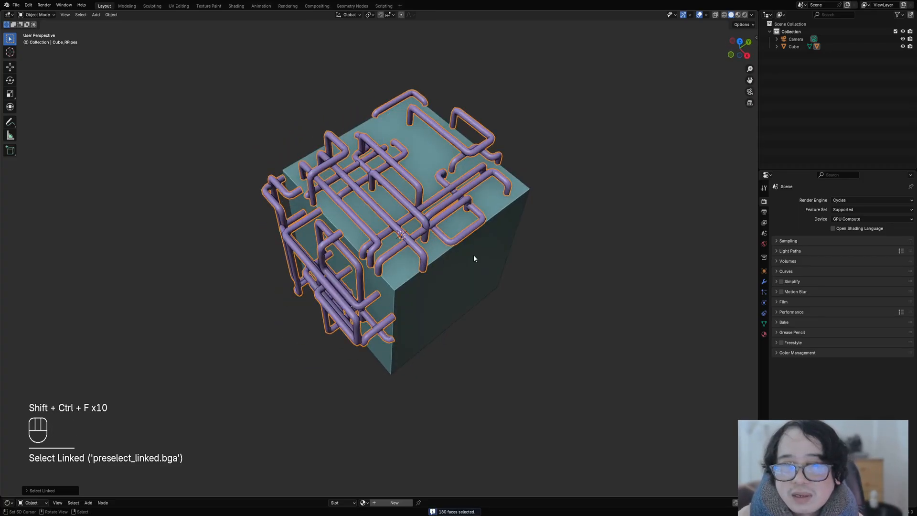
{"action": "key", "text": "shift+ctrl+f"}
{"action": "middle_click_drag", "start_coordinate": [489, 272], "coordinate": [449, 234]}
{"action": "key", "text": "shift+ctrl+f"}
- In Edit Mode, clear the selection, run hover Select Linked on the long top tube and adjust the operator so it stays selected
{"action": "key", "text": "Tab"}
{"action": "key", "text": "alt+a"}
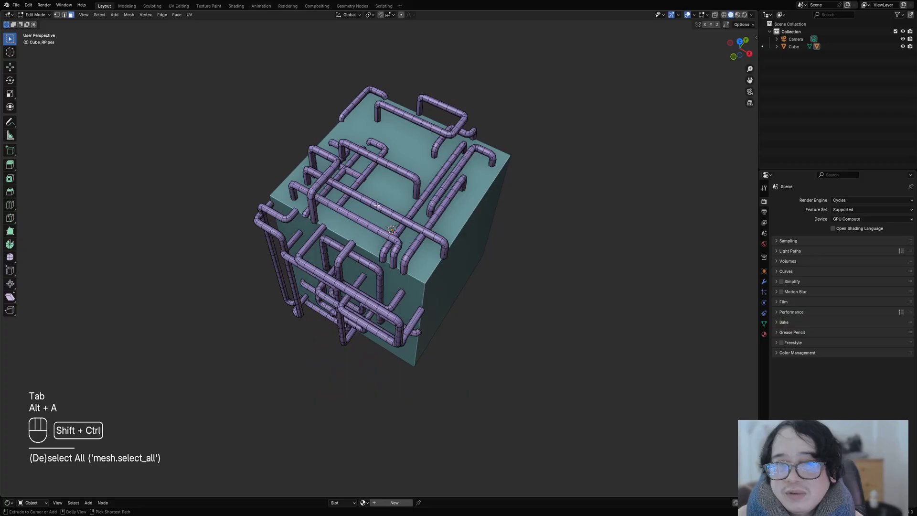
{"action": "key", "text": "ctrl+shift+f"}
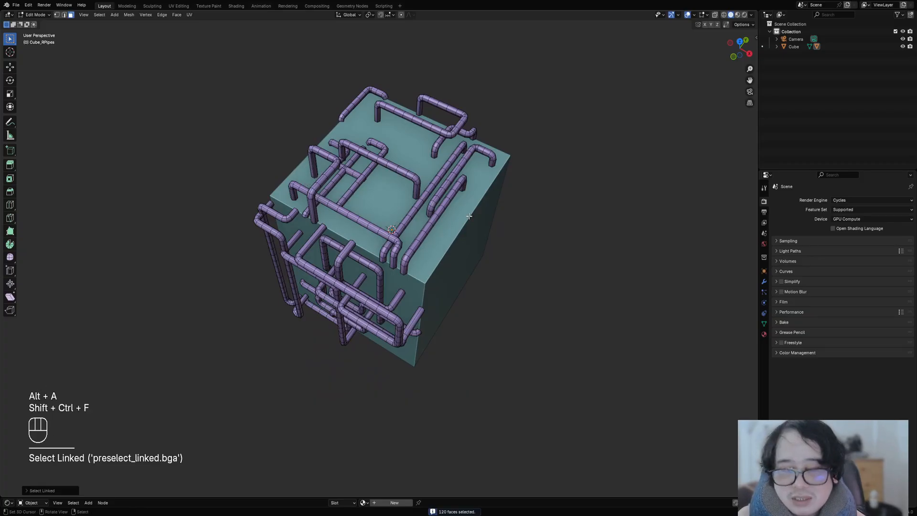
{"action": "key", "text": "F9"}
{"action": "left_click", "coordinate": [478, 242]}
{"action": "middle_click_drag", "start_coordinate": [316, 285], "coordinate": [373, 263]}
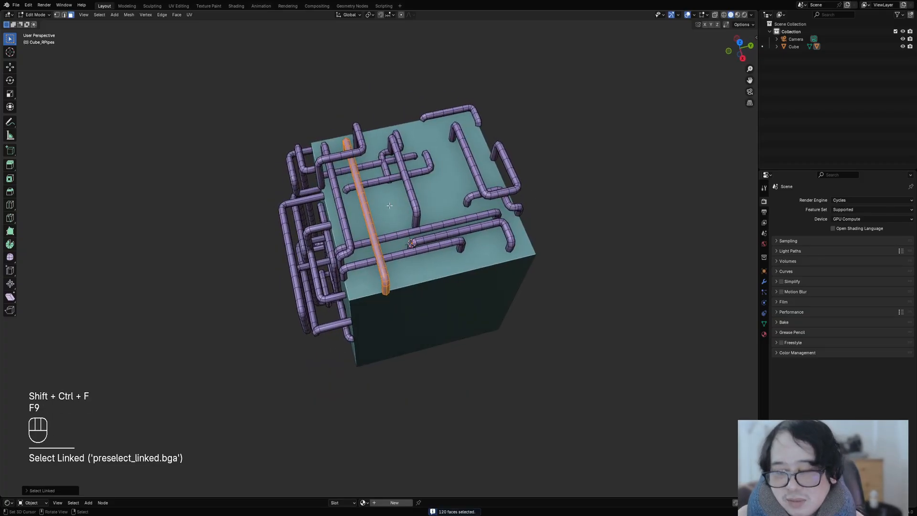
- Move the selected long tube along the Y axis to the far part of the cube's top and deselect all faces
{"action": "key", "text": "g"}
{"action": "key", "text": "y"}
{"action": "left_click", "coordinate": [474, 196]}
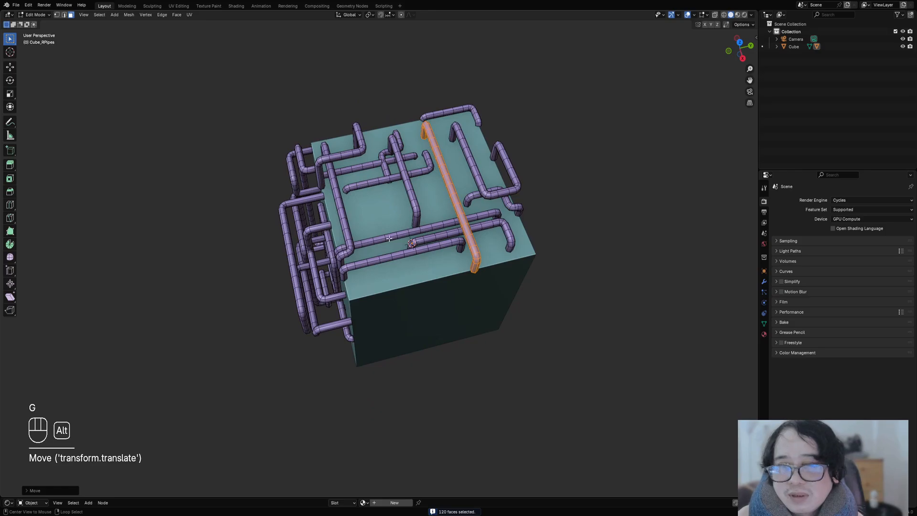
{"action": "key", "text": "ctrl+shift+a"}
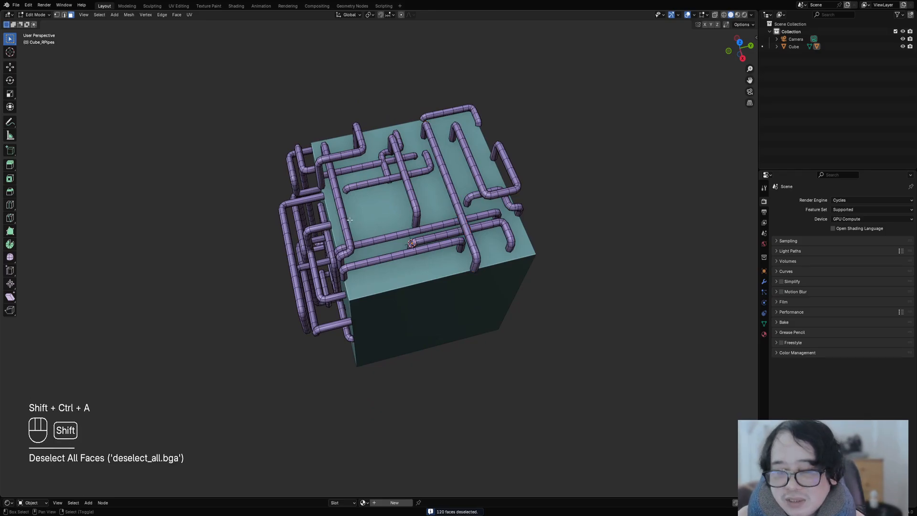
- Select the bent tube beside the top's edge with hover Select Linked, move it slightly inward along Y and deselect it
{"action": "key", "text": "shift+f"}
{"action": "key", "text": "ctrl+shift+a"}
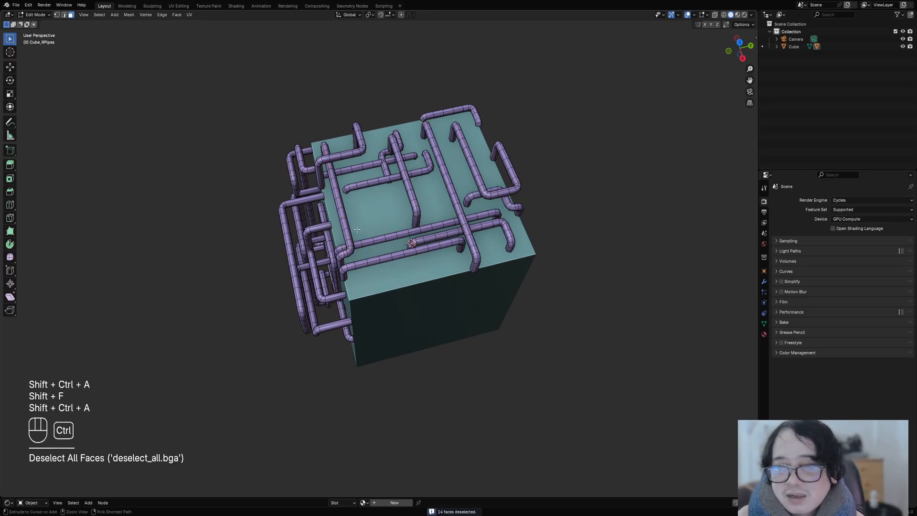
{"action": "key", "text": "ctrl+shift+f"}
{"action": "middle_click_drag", "start_coordinate": [391, 229], "coordinate": [400, 228]}
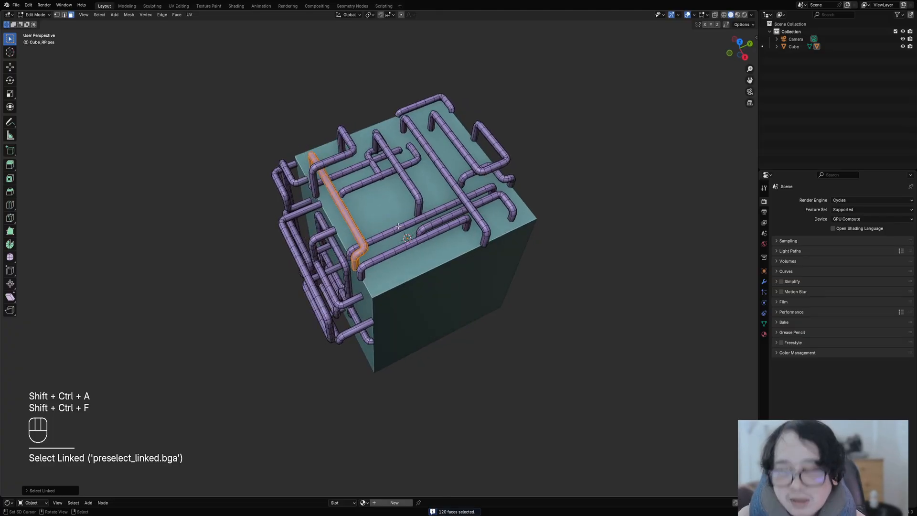
{"action": "key", "text": "g"}
{"action": "key", "text": "y"}
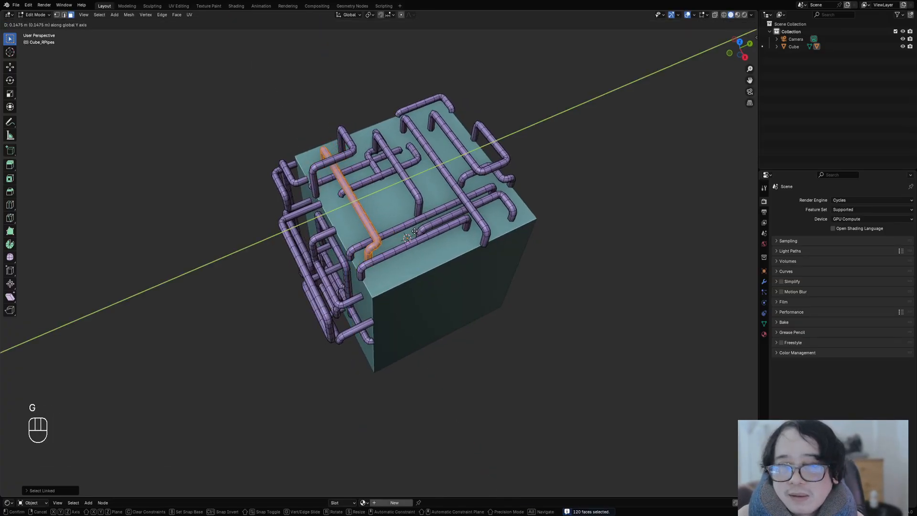
{"action": "left_click", "coordinate": [411, 232]}
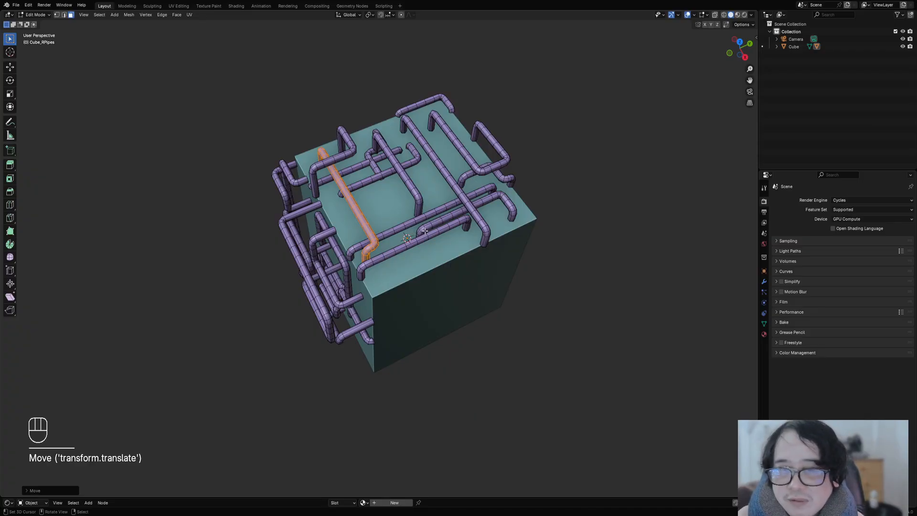
{"action": "key", "text": "alt+a"}
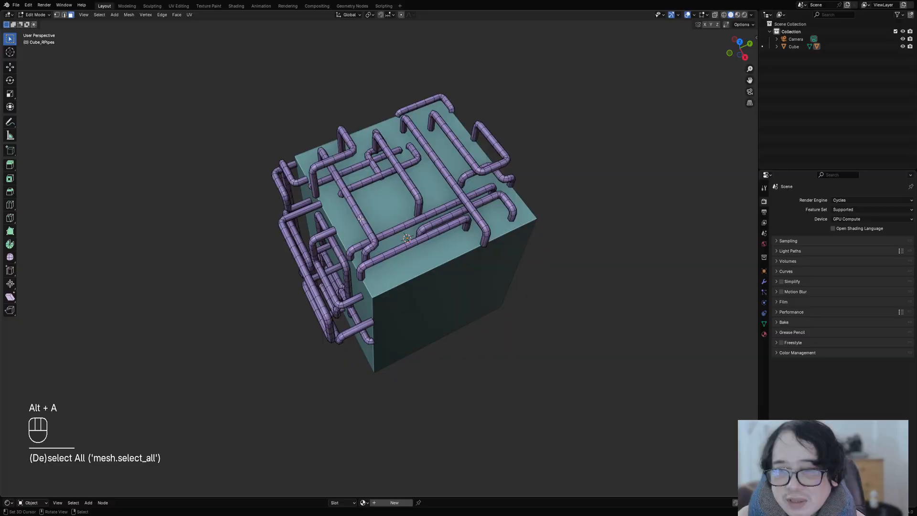
- Select several tubes on the cube's top cumulatively with hover Select Linked, and clear the selection
{"action": "key", "text": "ctrl+shift+f"}
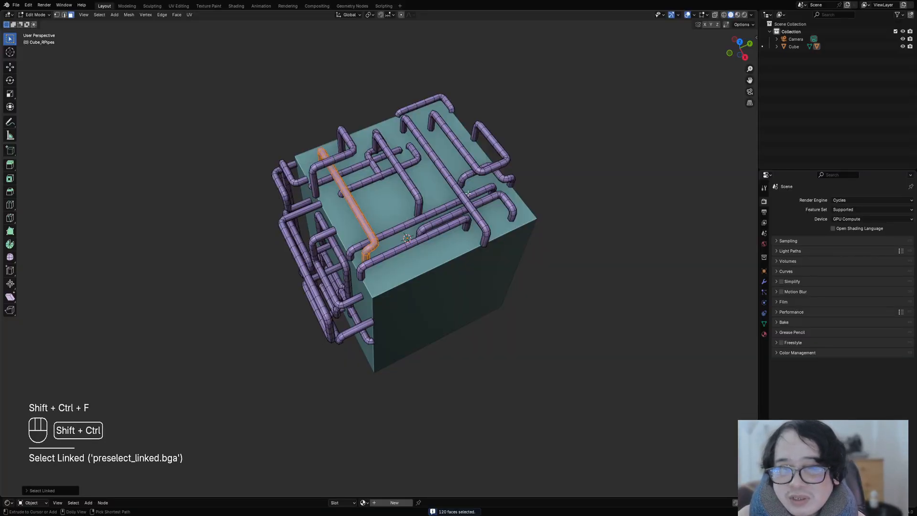
{"action": "key", "text": "ctrl+shift+f"}
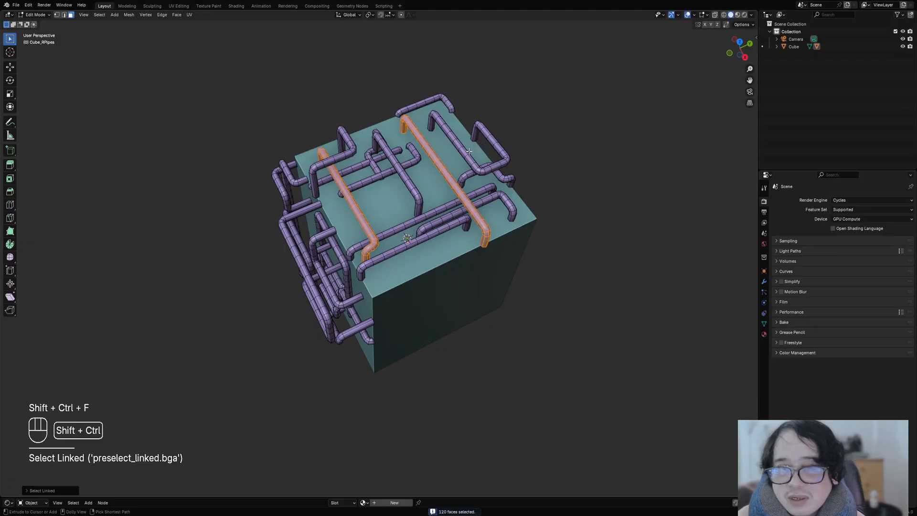
{"action": "key", "text": "ctrl+shift+f"}
{"action": "key", "text": "ctrl+shift+f"}
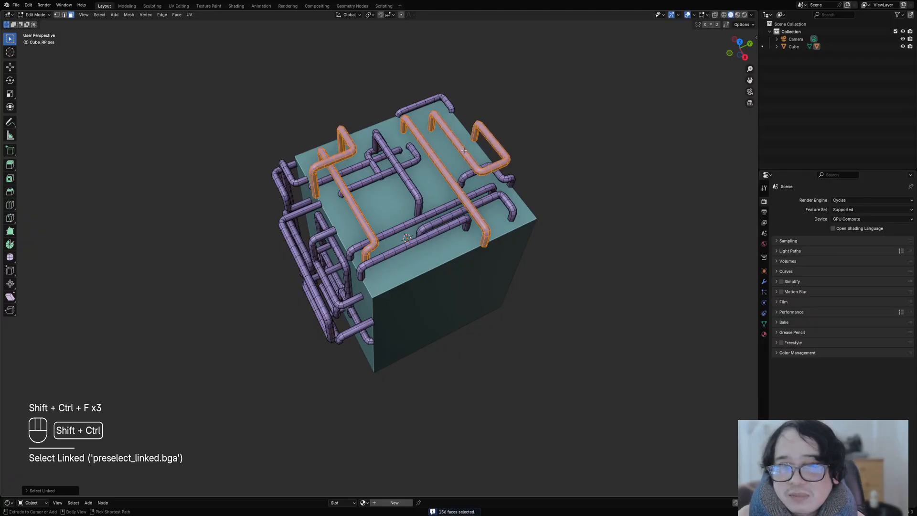
{"action": "key", "text": "alt+a"}
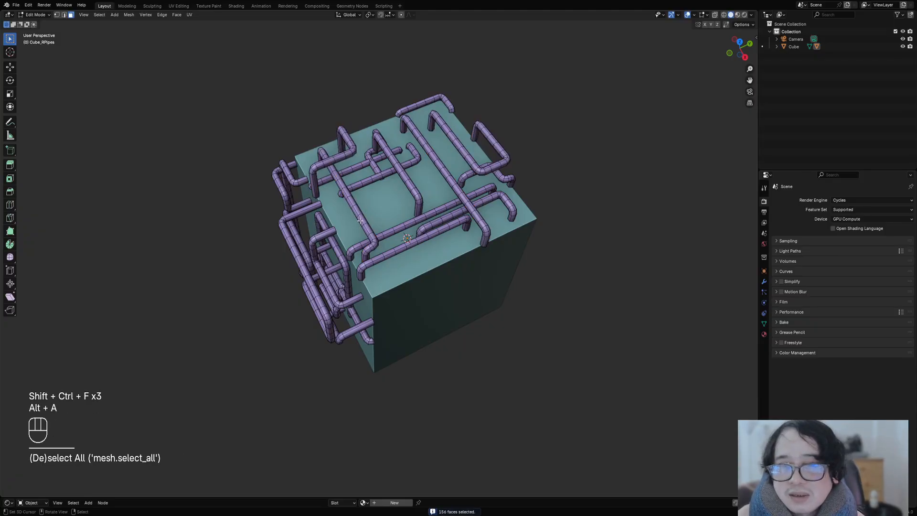
- Select the bent tube again with hover Select Linked, move it toward the middle of the cube's top and deselect it
{"action": "key", "text": "ctrl+shift+f"}
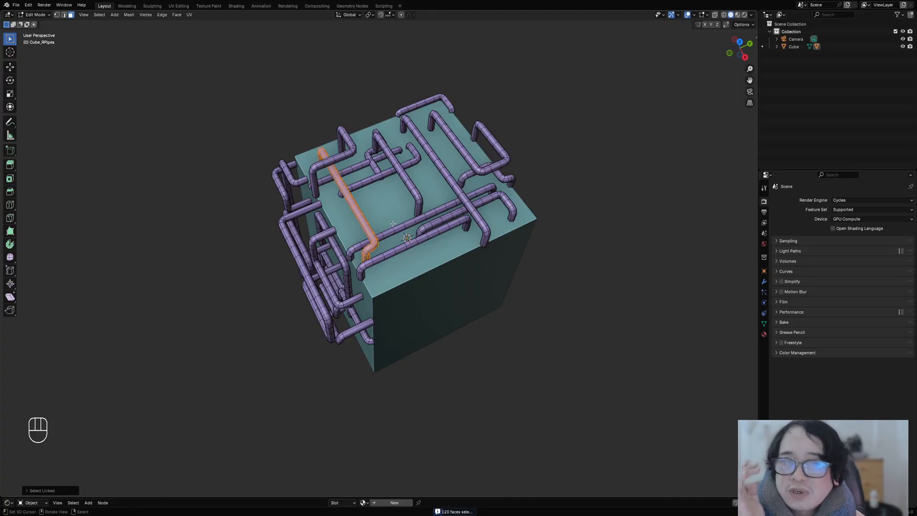
{"action": "middle_click_drag", "start_coordinate": [390, 224], "coordinate": [452, 238]}
{"action": "key", "text": "g"}
{"action": "left_click", "coordinate": [452, 206]}
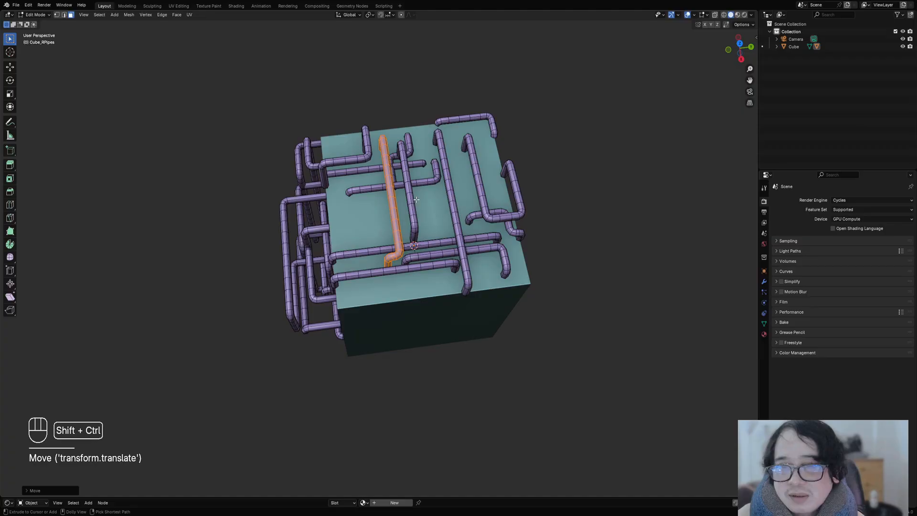
{"action": "key", "text": "ctrl+shift+a"}
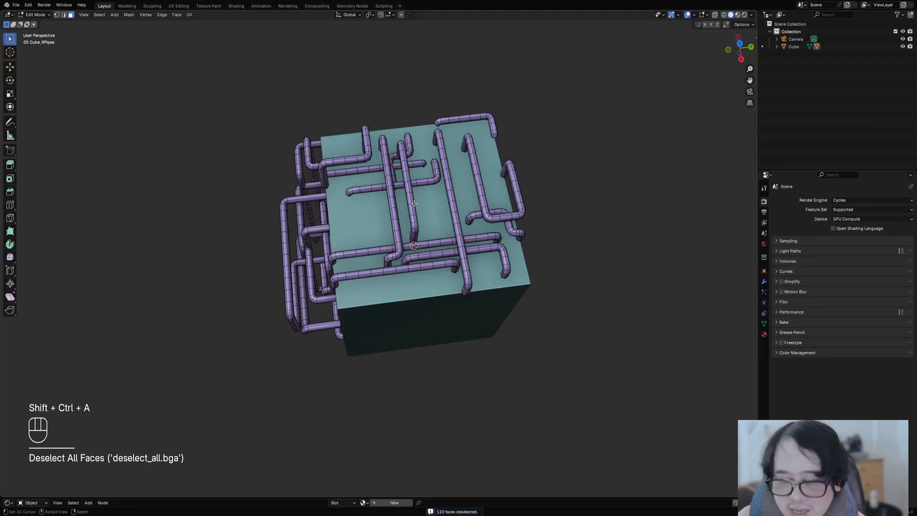
- Select the short straight tube in the middle of the top with hover Select Linked and move it along the Y axis
{"action": "key", "text": "ctrl+shift+f"}
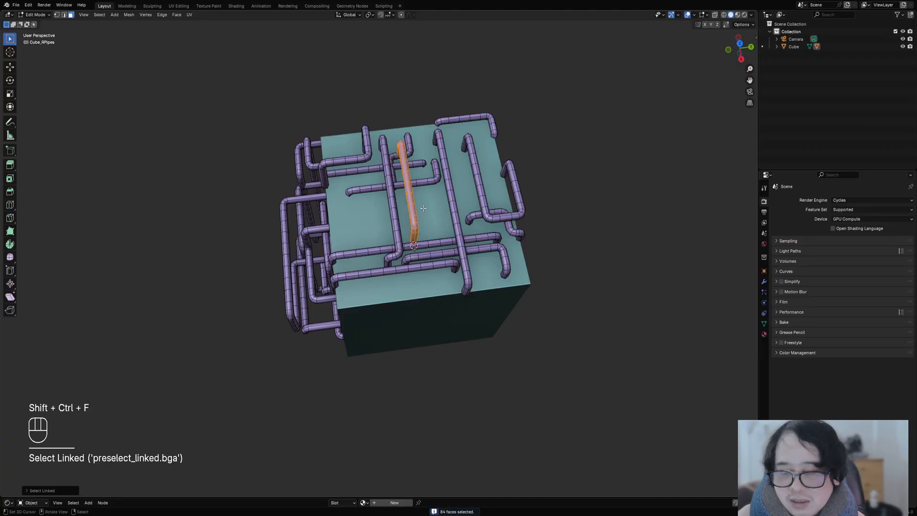
{"action": "key", "text": "g"}
{"action": "key", "text": "y"}
{"action": "left_click", "coordinate": [374, 209]}
- From the top view, rotate the short tube 90 degrees with snapping, reposition it across the other tubes and deselect everything
{"action": "middle_click_drag", "start_coordinate": [425, 210], "coordinate": [460, 271]}
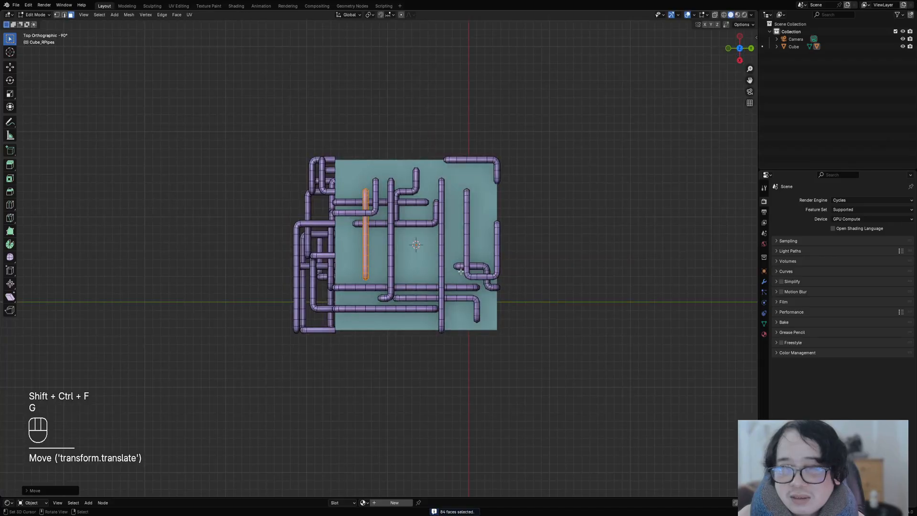
{"action": "key", "text": "r"}
{"action": "left_click", "coordinate": [395, 147], "text": "ctrl"}
{"action": "key", "text": "g"}
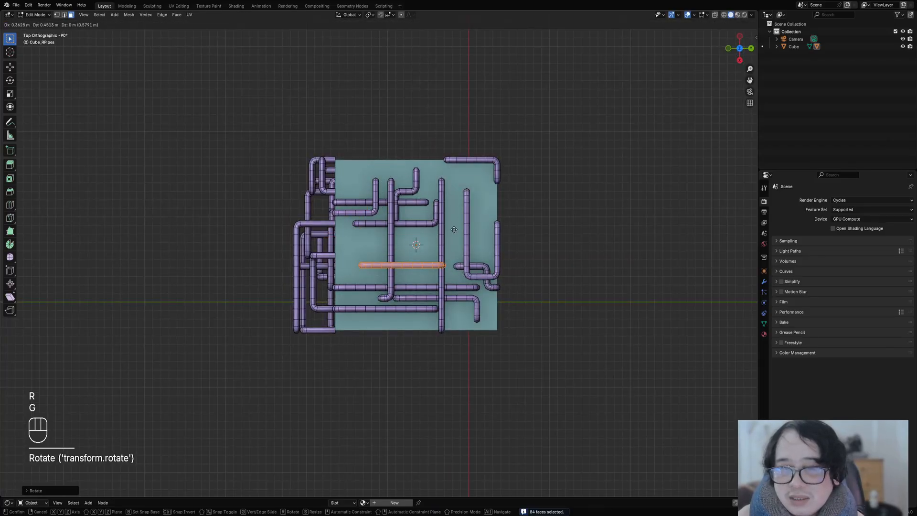
{"action": "left_click", "coordinate": [454, 230]}
{"action": "key", "text": "alt+a"}
{"action": "middle_click_drag", "start_coordinate": [454, 230], "coordinate": [486, 239]}
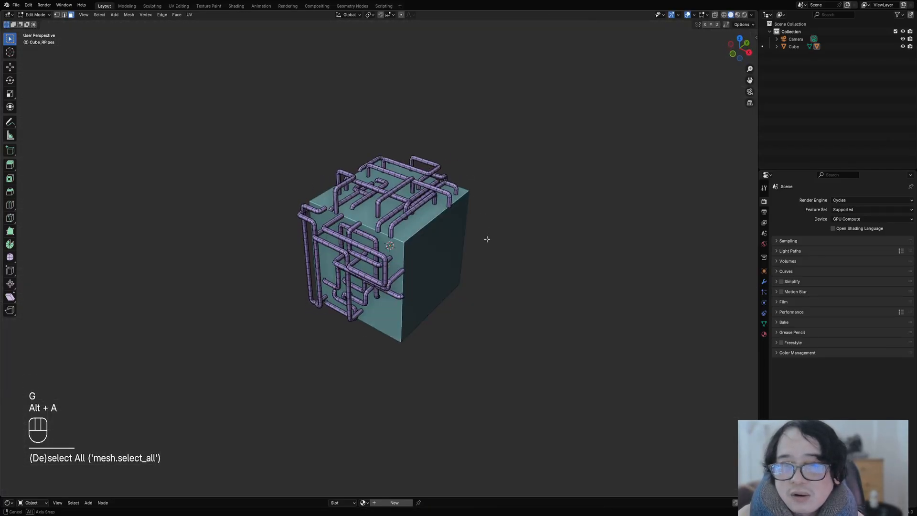
{"action": "scroll", "coordinate": [486, 239], "scroll_direction": "up", "scroll_amount": 3}
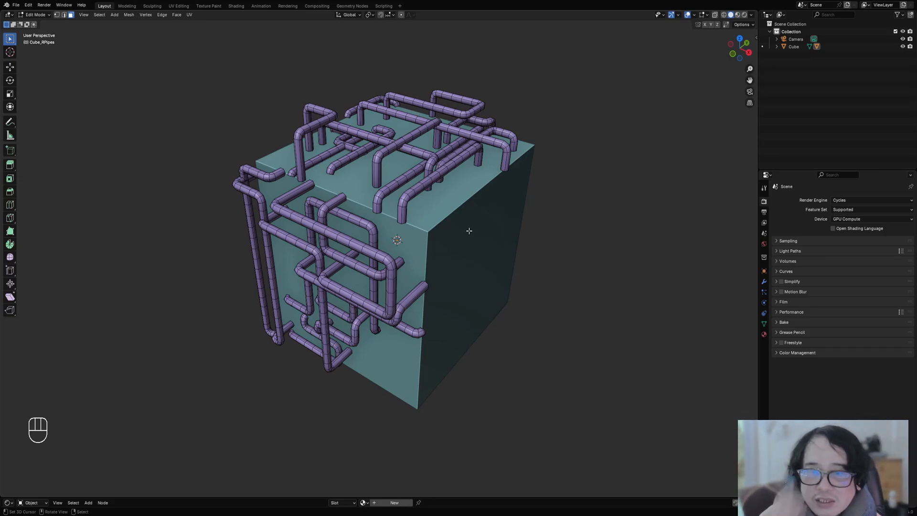
- Leave Edit Mode, delete the tubes object and select the remaining cube
{"action": "key", "text": "Tab"}
{"action": "scroll", "coordinate": [498, 233], "scroll_direction": "down", "scroll_amount": 3}
{"action": "middle_click_drag", "start_coordinate": [497, 233], "coordinate": [397, 210]}
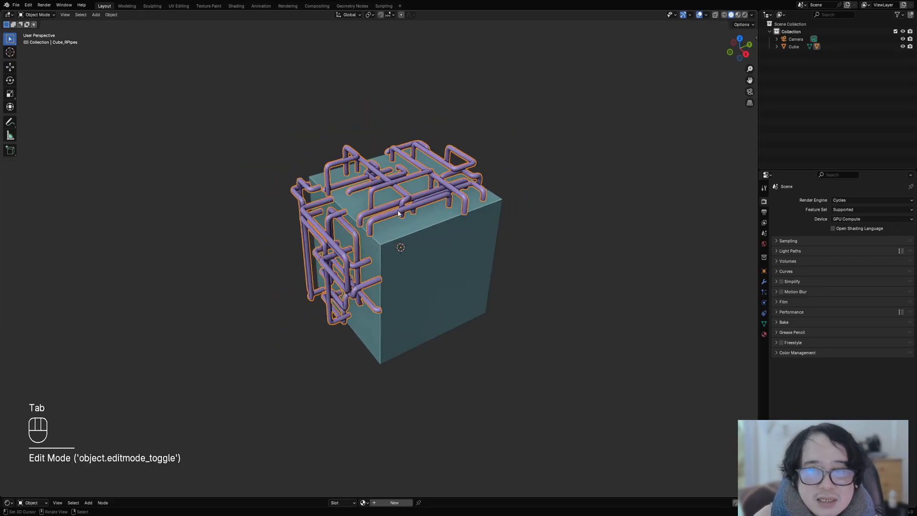
{"action": "key", "text": "x"}
{"action": "left_click", "coordinate": [398, 212]}
{"action": "left_click", "coordinate": [421, 241]}
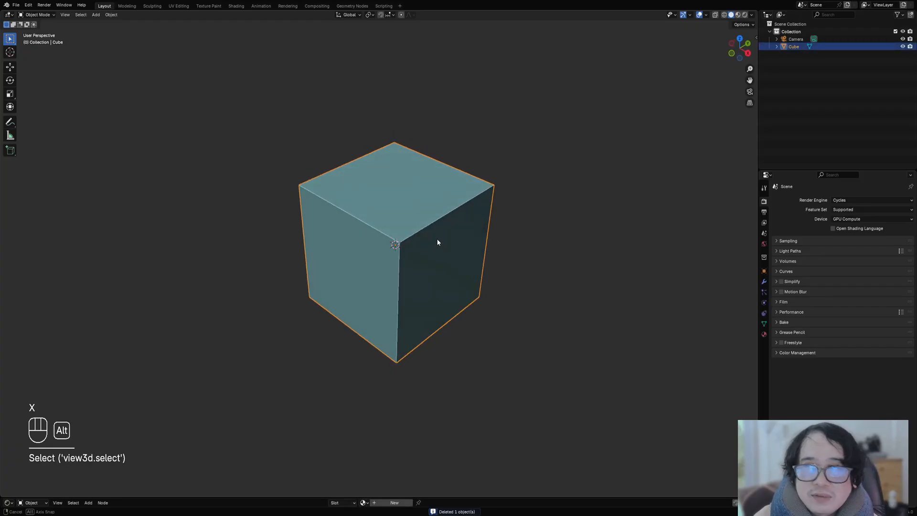
{"action": "mouse_move", "coordinate": [473, 227]}
{"action": "middle_mouse_down", "text": "shift"}
{"action": "mouse_move", "coordinate": [477, 267]}
{"action": "mouse_move", "coordinate": [463, 215]}
{"action": "mouse_move", "coordinate": [461, 222]}
{"action": "middle_mouse_up", "text": "shift"}
{"action": "scroll", "coordinate": [477, 268], "scroll_direction": "up", "scroll_amount": 3}
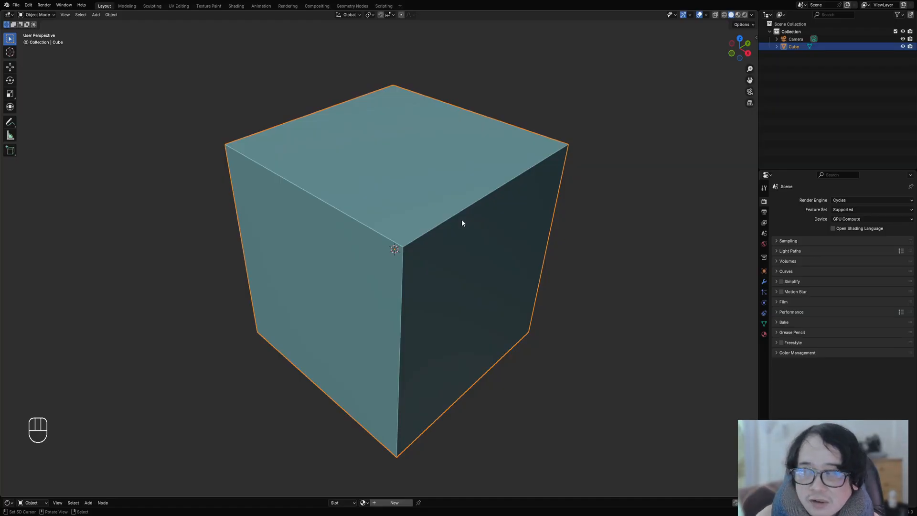